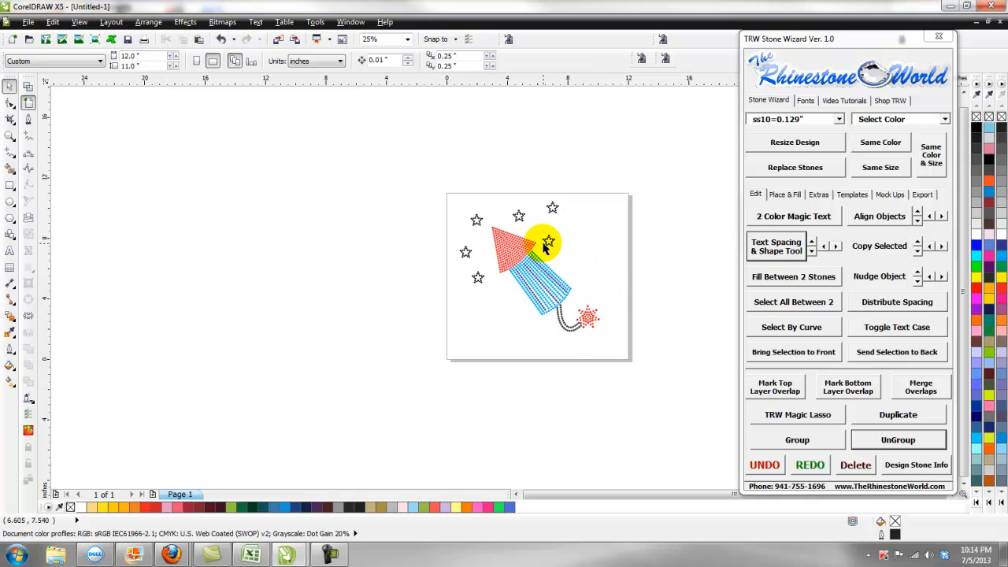
- Examine the rhinestone rocket design, looking closely at the stones where the red nose cone meets the blue body
{"action": "scroll", "coordinate": [549, 236], "scroll_direction": "up", "scroll_amount": 1}
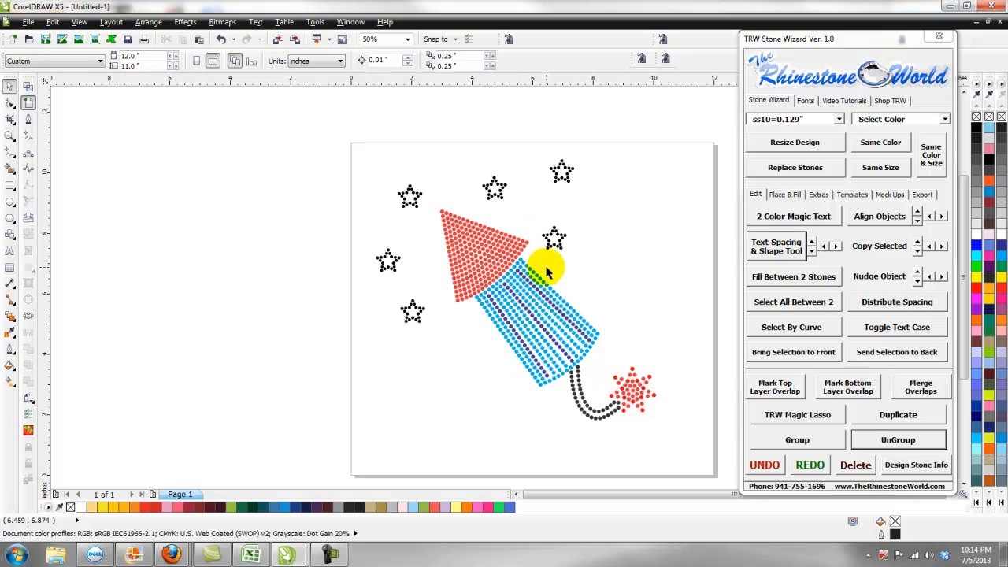
{"action": "left_click", "coordinate": [859, 197]}
{"action": "left_click", "coordinate": [755, 197]}
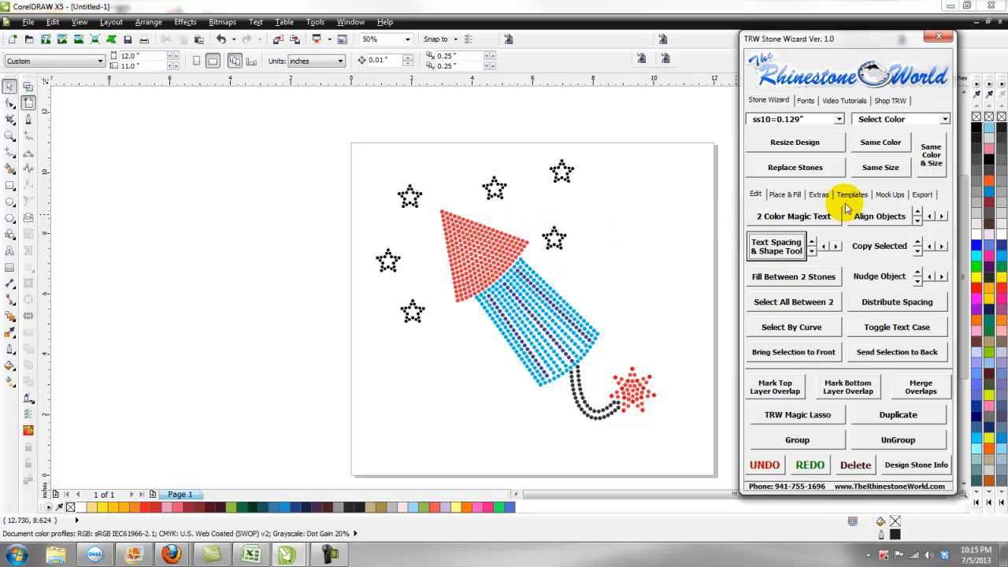
{"action": "left_click", "coordinate": [660, 281]}
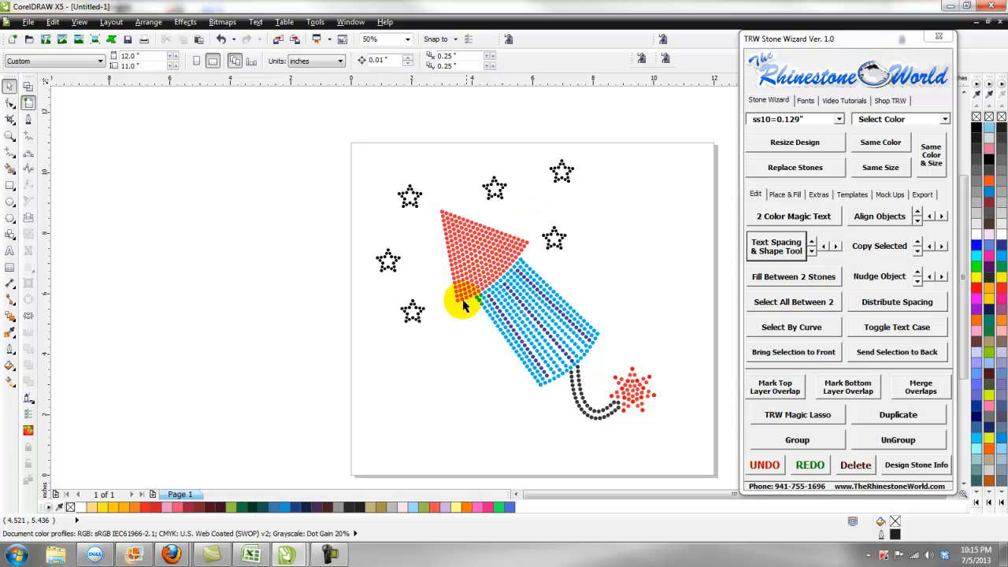
{"action": "scroll", "coordinate": [460, 303], "scroll_direction": "up", "scroll_amount": 1}
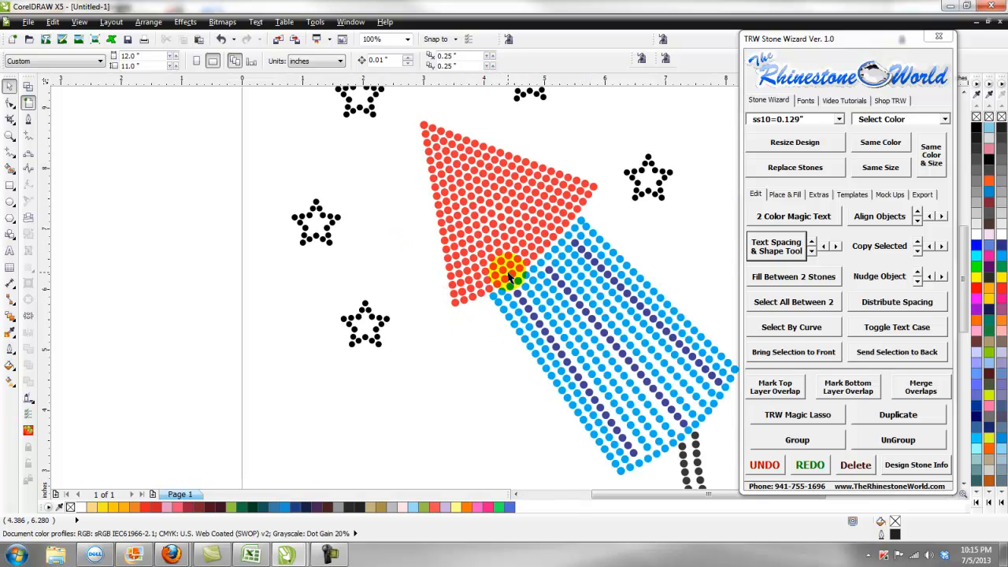
{"action": "scroll", "coordinate": [509, 277], "scroll_direction": "down", "scroll_amount": 1}
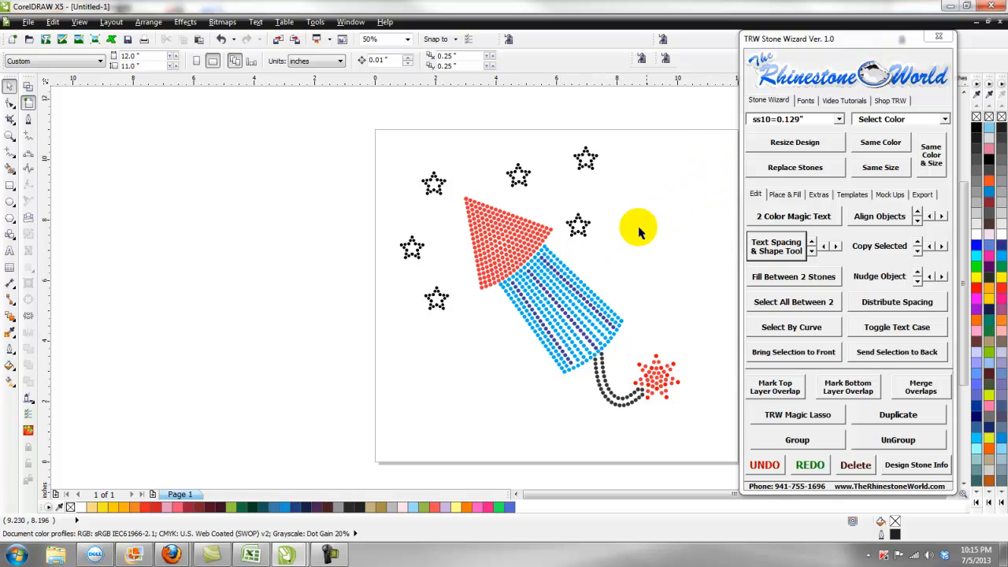
- Select the grouped rocket design and examine its stars, body, fuse and red starburst for objects hidden behind the stones
{"action": "left_click", "coordinate": [539, 304]}
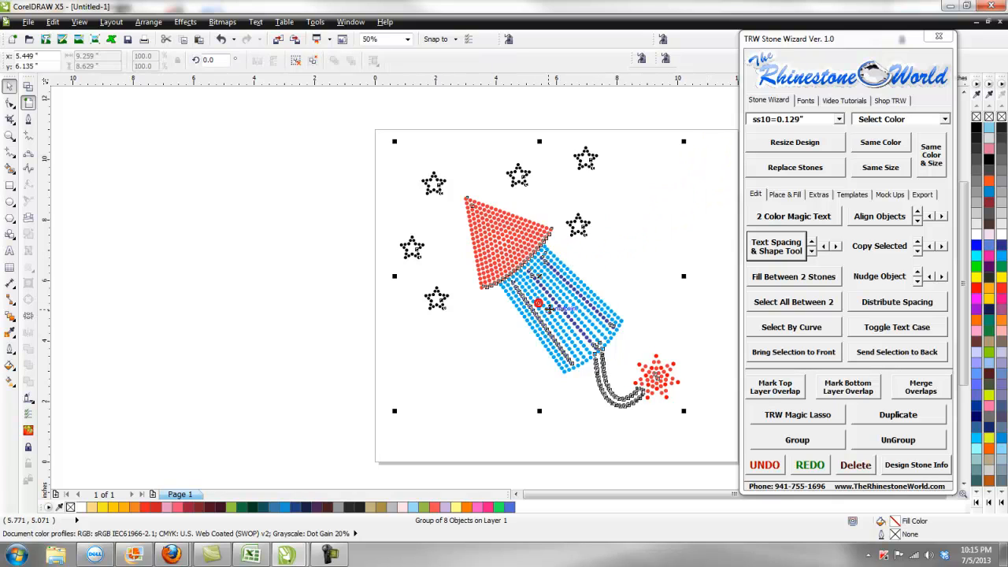
{"action": "scroll", "coordinate": [548, 309], "scroll_direction": "up", "scroll_amount": 2}
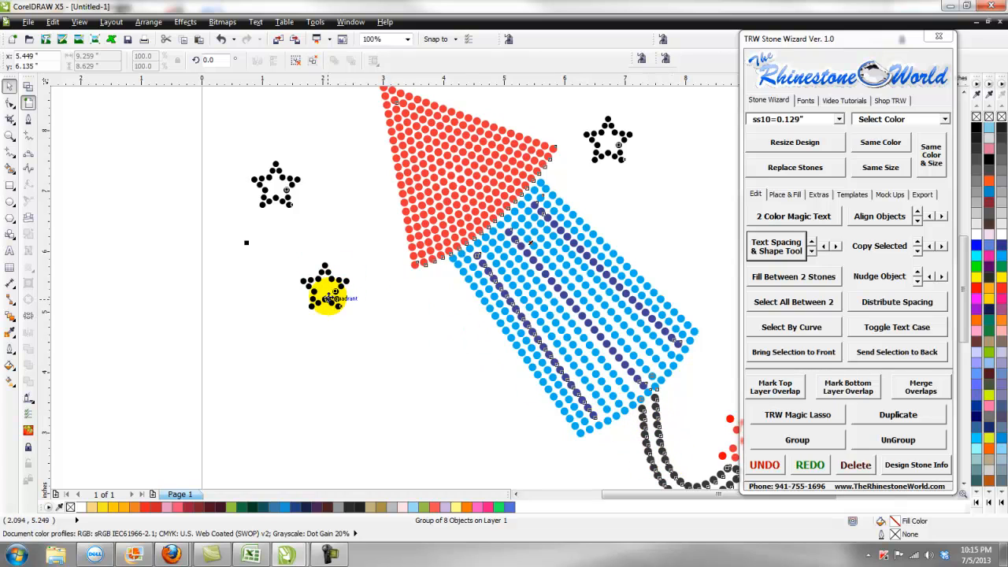
{"action": "scroll", "coordinate": [686, 393], "scroll_direction": "down", "scroll_amount": 2}
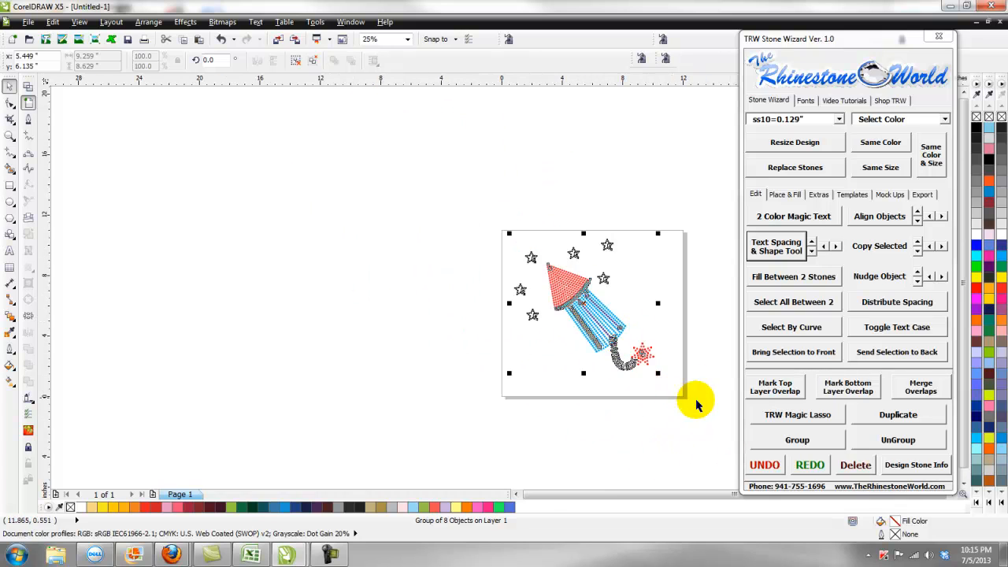
{"action": "scroll", "coordinate": [659, 367], "scroll_direction": "up", "scroll_amount": 2}
{"action": "scroll", "coordinate": [637, 302], "scroll_direction": "up", "scroll_amount": 1}
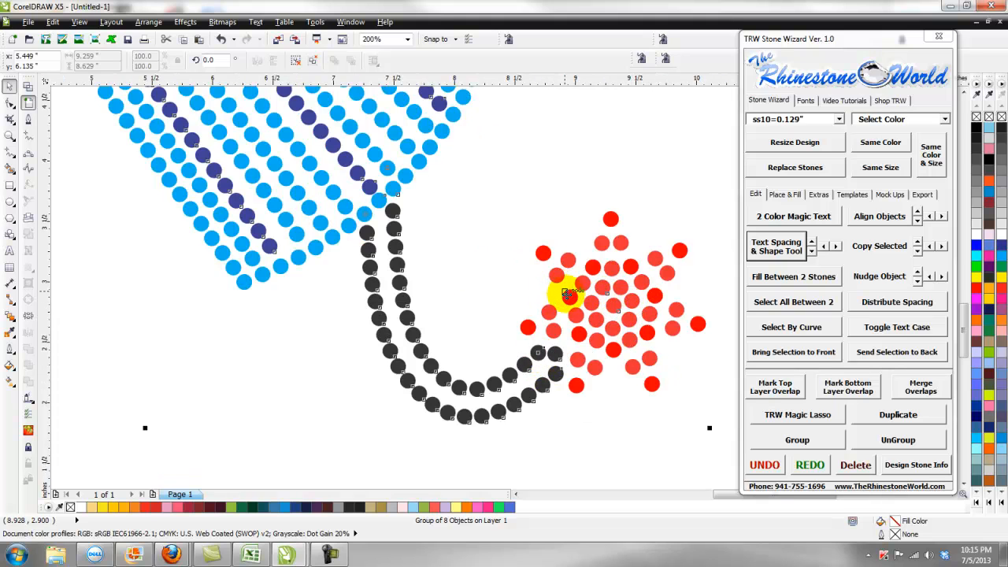
{"action": "scroll", "coordinate": [584, 276], "scroll_direction": "up", "scroll_amount": 2}
{"action": "scroll", "coordinate": [581, 272], "scroll_direction": "down", "scroll_amount": 1}
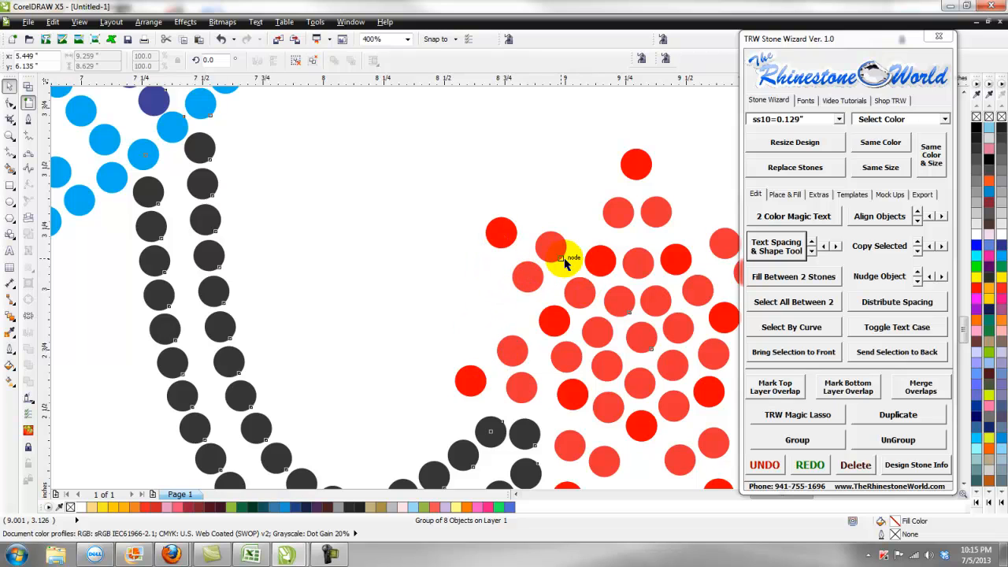
{"action": "scroll", "coordinate": [568, 203], "scroll_direction": "down", "scroll_amount": 5}
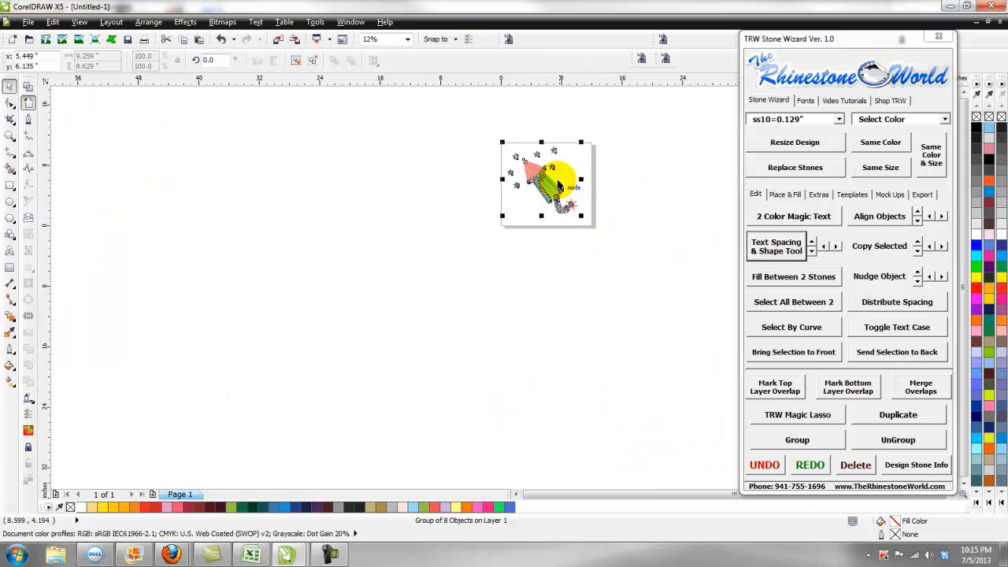
{"action": "scroll", "coordinate": [558, 184], "scroll_direction": "up", "scroll_amount": 3}
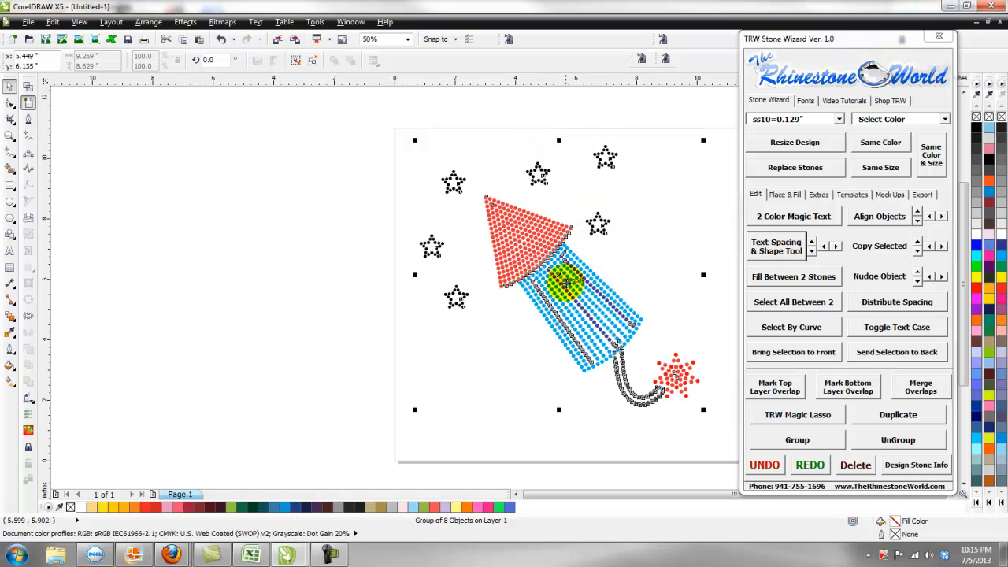
- Ungroup the design and try moving individual red stones of the starburst aside to check for duplicates beneath them
{"action": "left_click", "coordinate": [879, 439]}
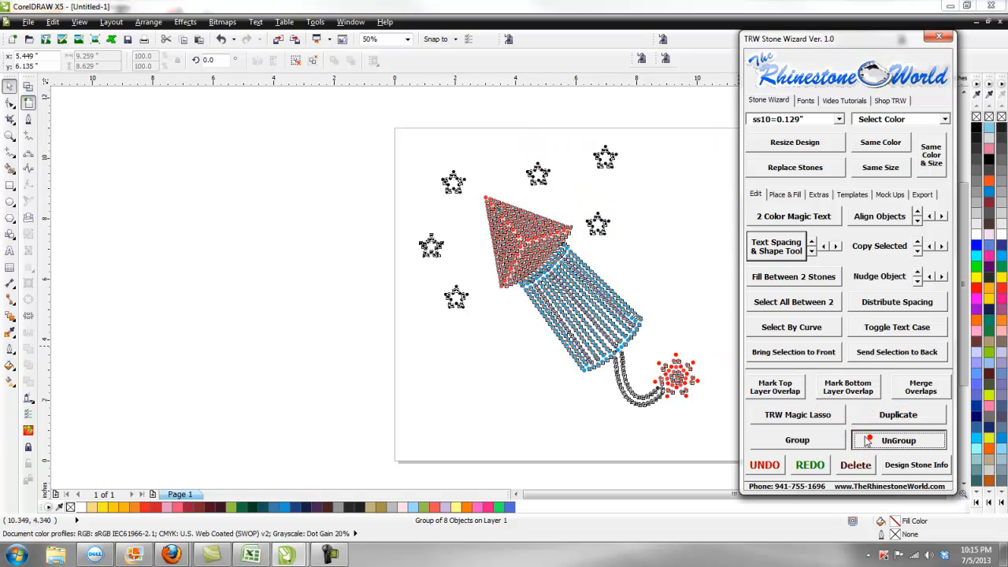
{"action": "left_click", "coordinate": [665, 440]}
{"action": "scroll", "coordinate": [707, 397], "scroll_direction": "up", "scroll_amount": 3}
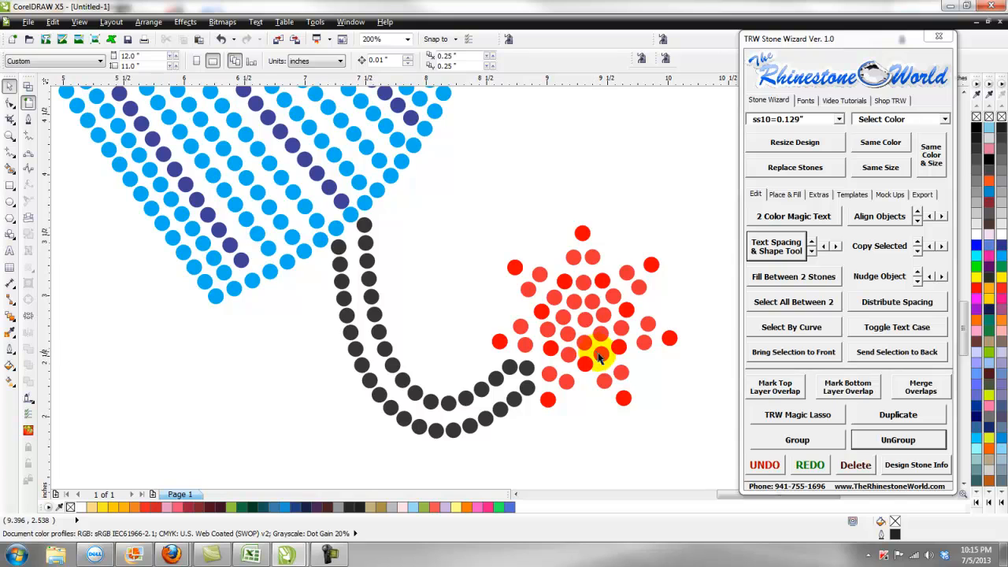
{"action": "scroll", "coordinate": [599, 358], "scroll_direction": "up", "scroll_amount": 1}
{"action": "left_click", "coordinate": [587, 362]}
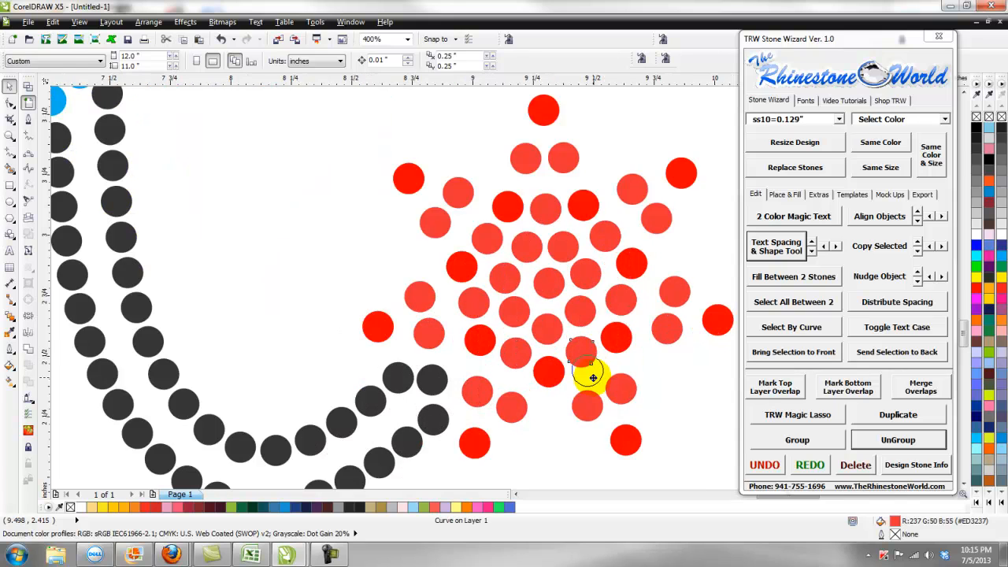
{"action": "left_click", "coordinate": [592, 377]}
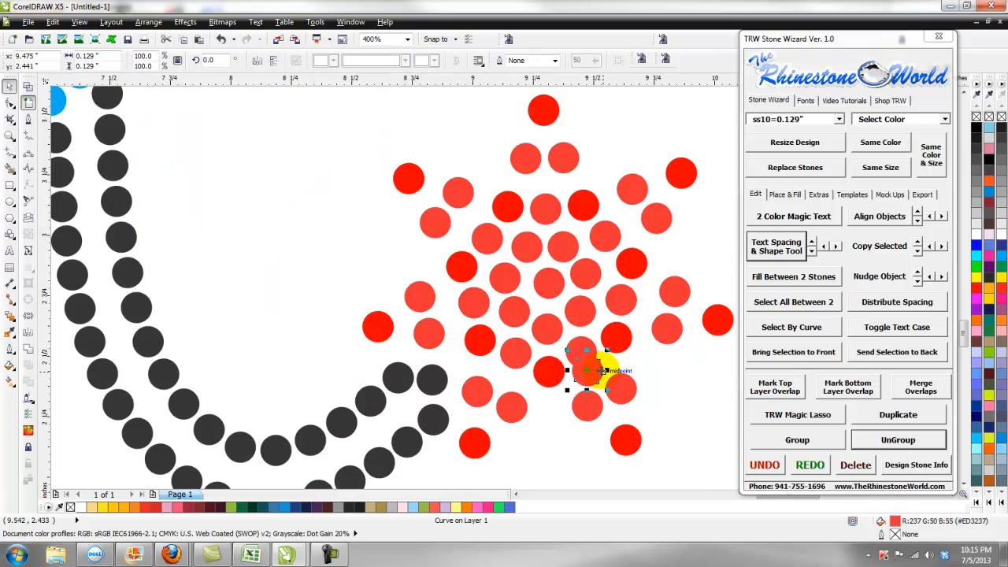
{"action": "left_click_drag", "start_coordinate": [610, 371], "coordinate": [610, 368]}
{"action": "left_click_drag", "start_coordinate": [574, 339], "coordinate": [625, 338]}
{"action": "left_click", "coordinate": [622, 334]}
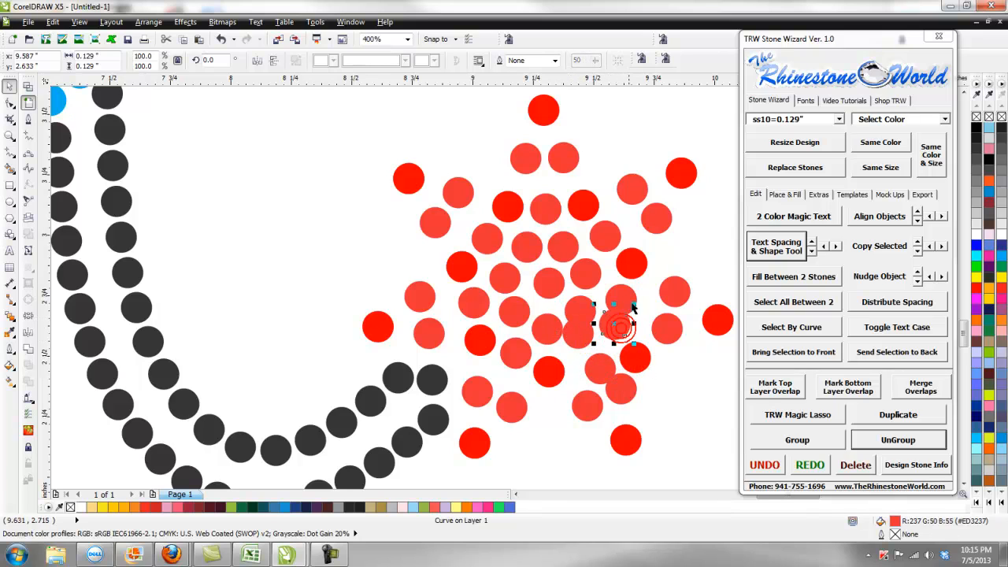
{"action": "left_click_drag", "start_coordinate": [655, 257], "coordinate": [631, 271]}
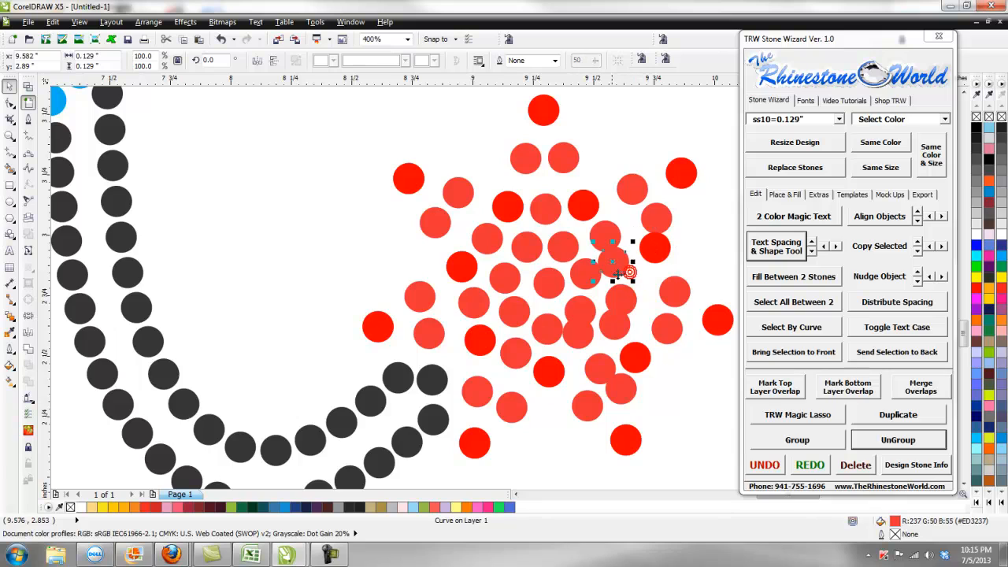
- Undo the starburst stone moves and the ungrouping of the design
{"action": "key", "text": "ctrl+z"}
{"action": "key", "text": "ctrl+z"}
{"action": "key", "text": "ctrl+z"}
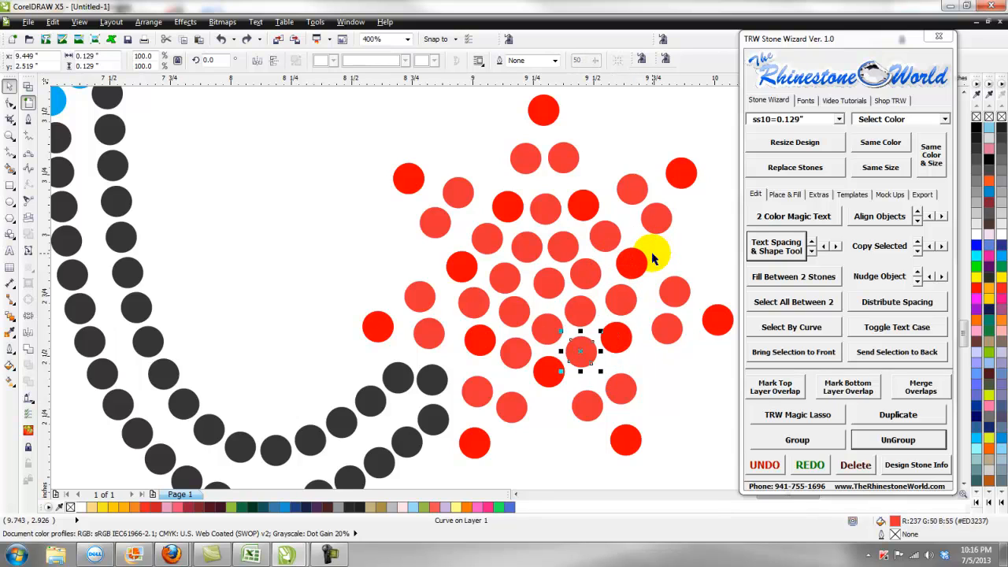
{"action": "key", "text": "ctrl+z"}
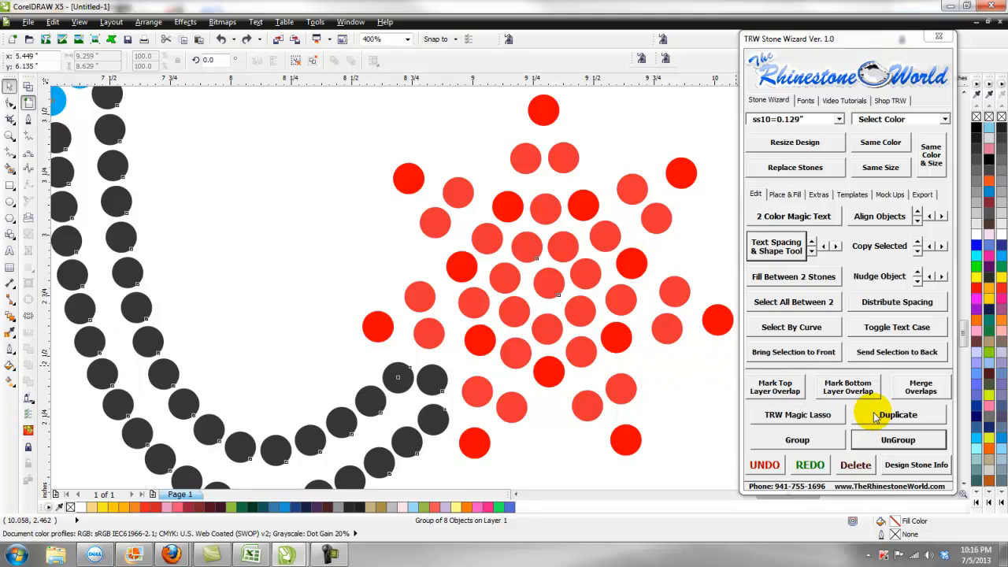
- Ungroup the whole rocket design into separate objects and clear the selection
{"action": "left_click", "coordinate": [863, 441]}
{"action": "left_click", "coordinate": [706, 410]}
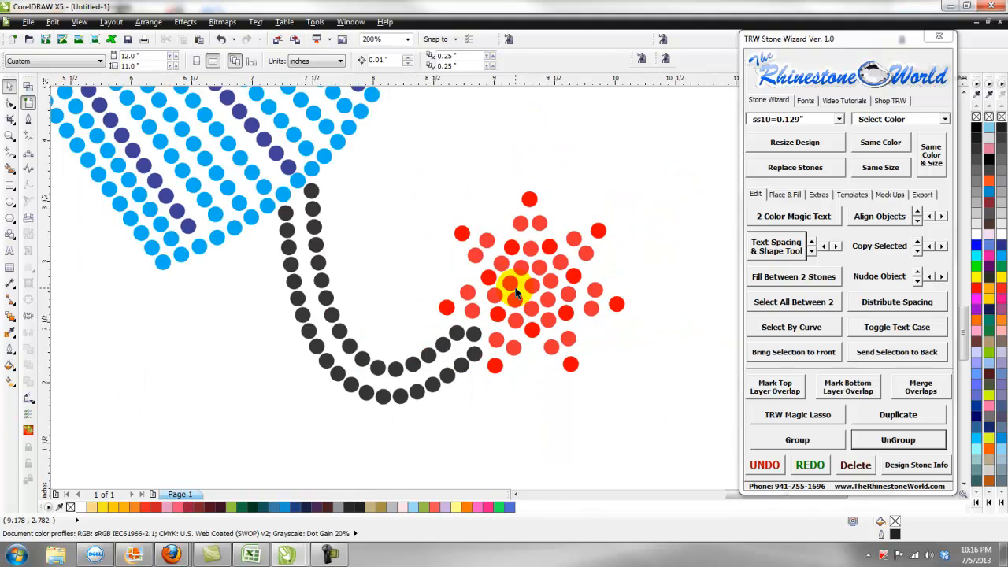
- Try moving stacked stones off a black star's inner corner to check its hidden outline, and undo the moves
{"action": "scroll", "coordinate": [513, 283], "scroll_direction": "down", "scroll_amount": 1}
{"action": "scroll", "coordinate": [512, 302], "scroll_direction": "down", "scroll_amount": 2}
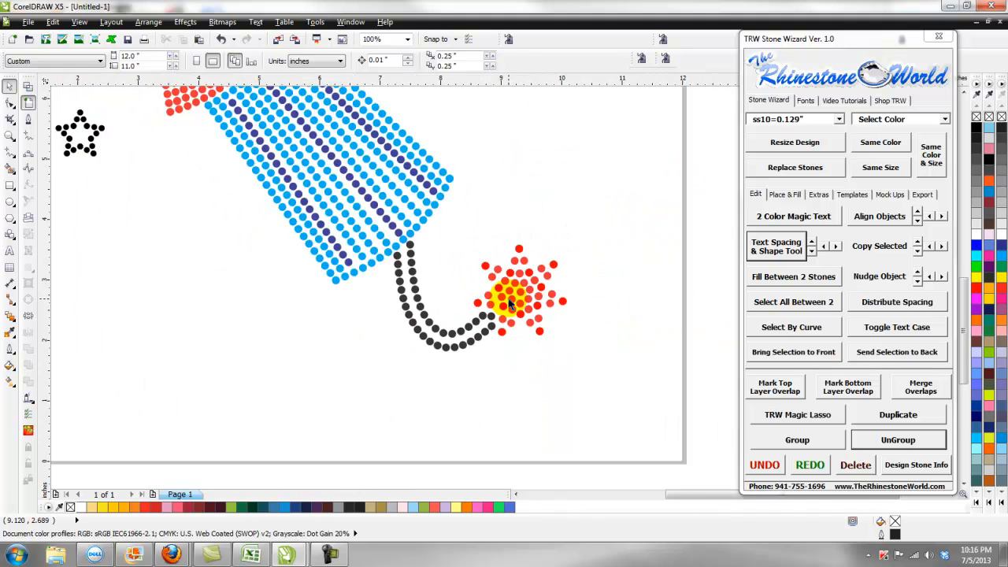
{"action": "scroll", "coordinate": [397, 264], "scroll_direction": "up", "scroll_amount": 1}
{"action": "scroll", "coordinate": [398, 264], "scroll_direction": "up", "scroll_amount": 2}
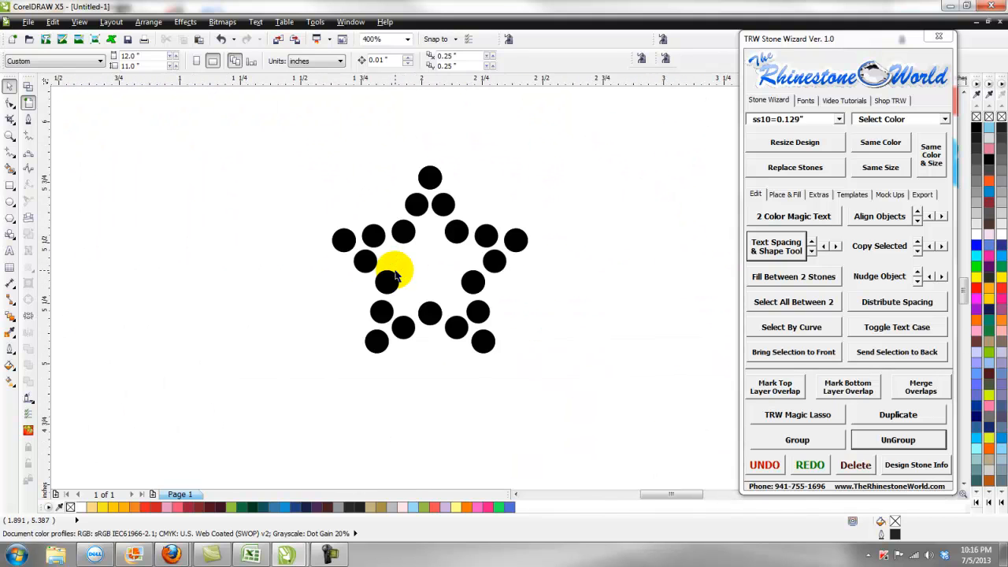
{"action": "left_click", "coordinate": [403, 234]}
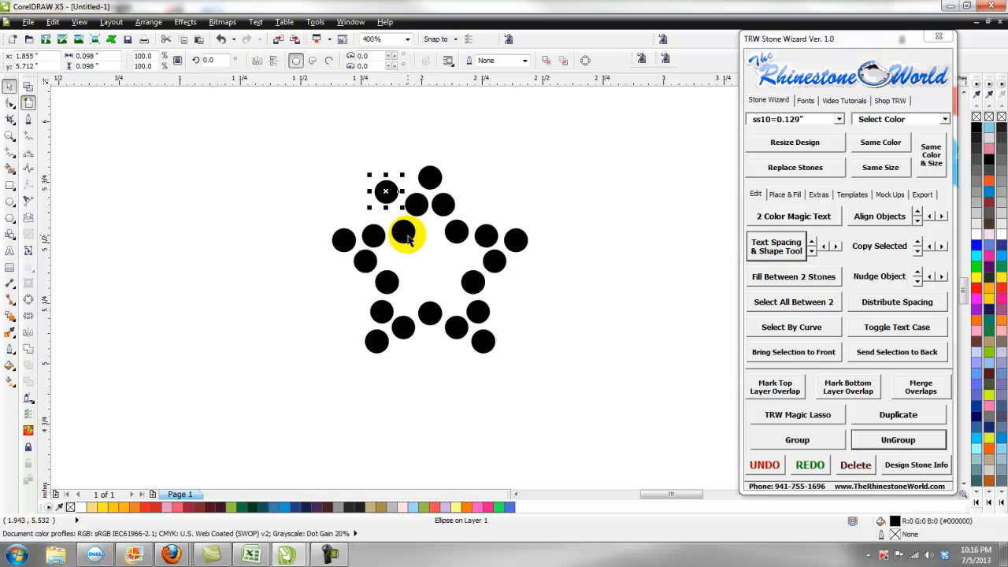
{"action": "left_click_drag", "start_coordinate": [423, 257], "coordinate": [422, 253]}
{"action": "left_click", "coordinate": [408, 222]}
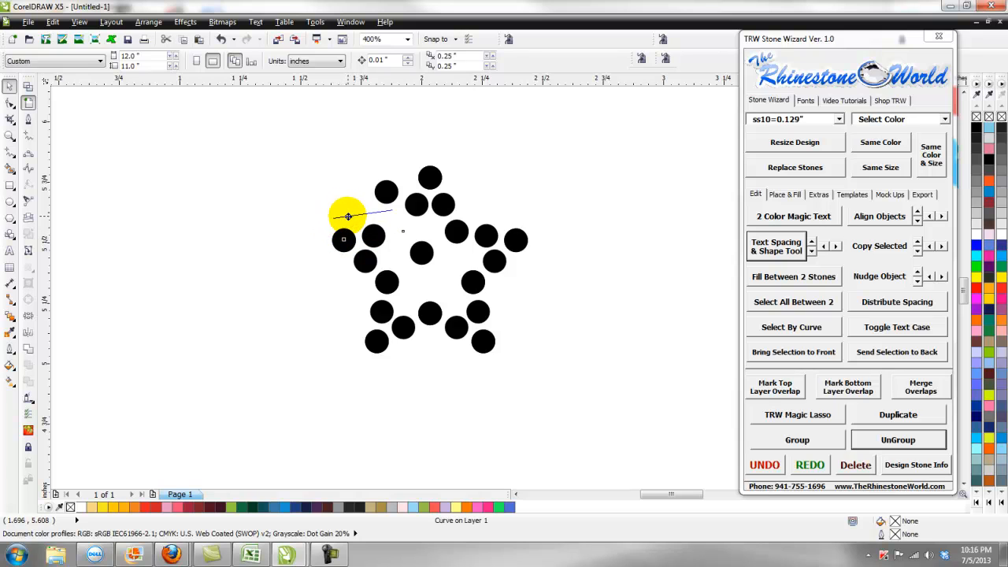
{"action": "left_click", "coordinate": [349, 216]}
{"action": "key", "text": "ctrl+z"}
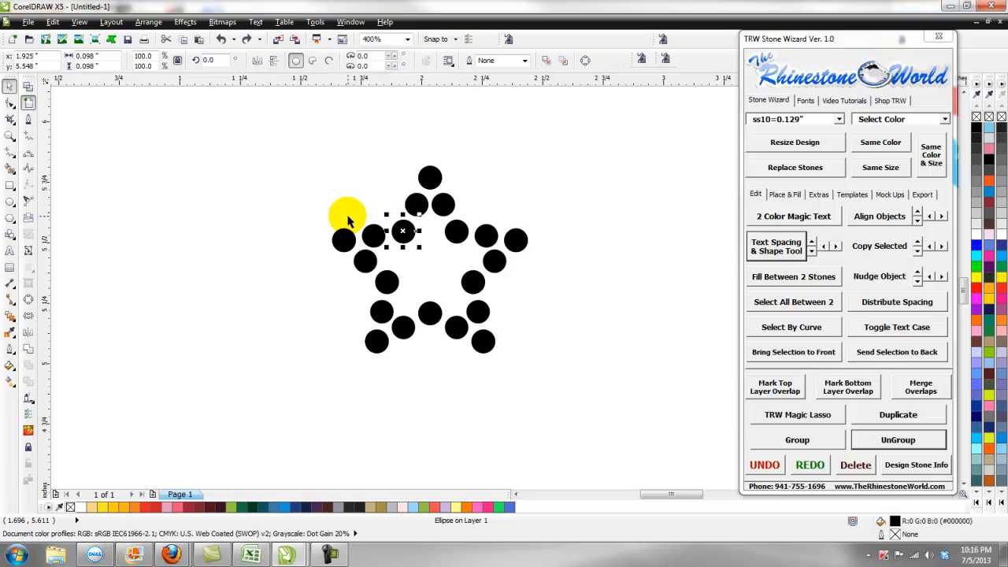
{"action": "left_click", "coordinate": [290, 195]}
- Select the entire rocket design, switch the display to Wireframe and clear the selection
{"action": "scroll", "coordinate": [340, 272], "scroll_direction": "down", "scroll_amount": 3}
{"action": "scroll", "coordinate": [351, 270], "scroll_direction": "down", "scroll_amount": 1}
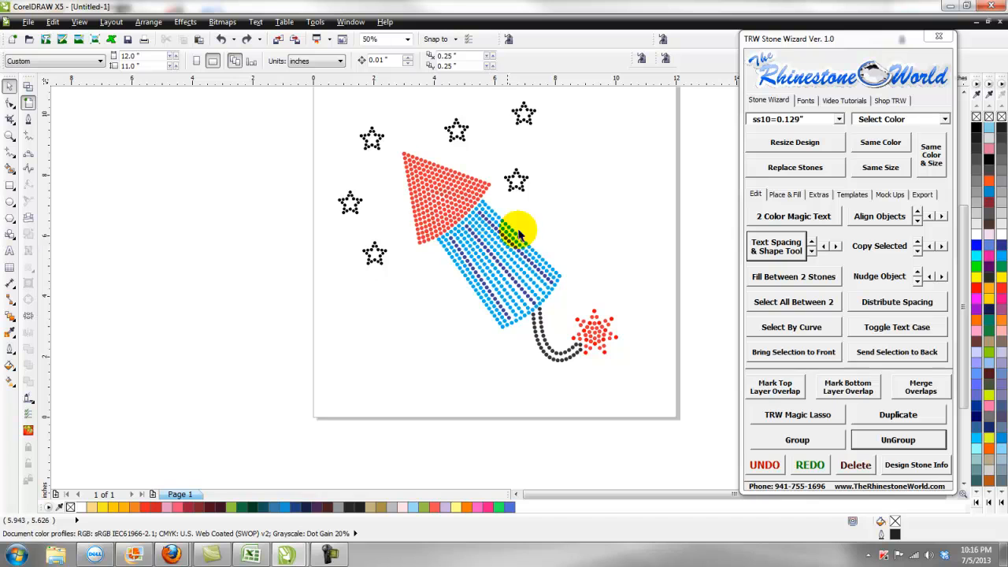
{"action": "scroll", "coordinate": [529, 231], "scroll_direction": "down", "scroll_amount": 1}
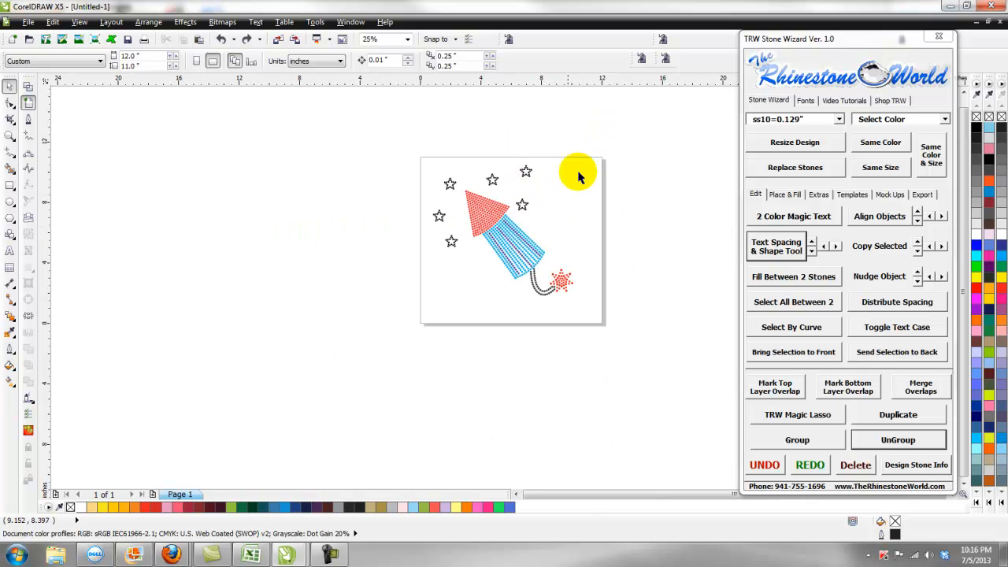
{"action": "left_click_drag", "start_coordinate": [619, 137], "coordinate": [412, 323]}
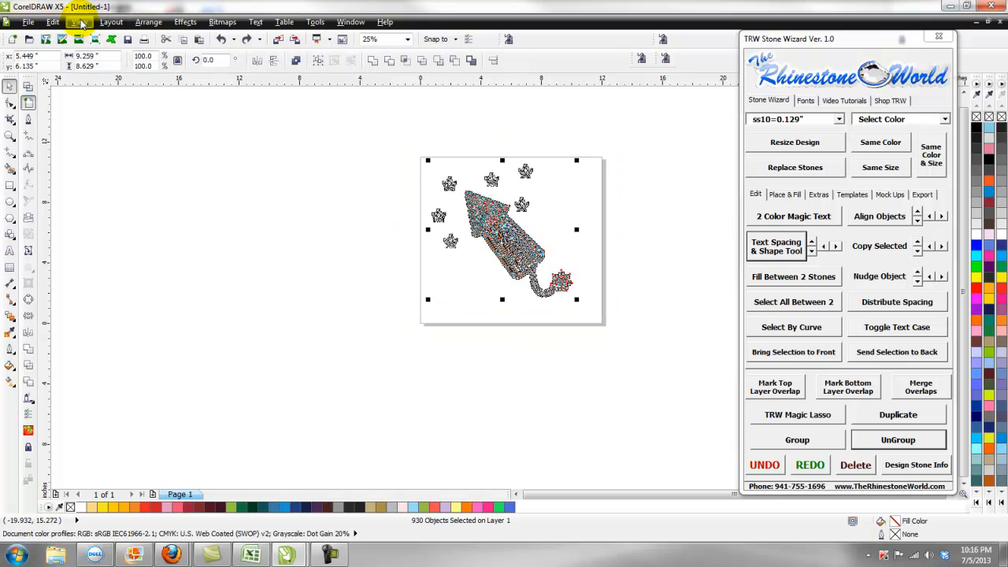
{"action": "left_click", "coordinate": [81, 23]}
{"action": "left_click", "coordinate": [102, 48]}
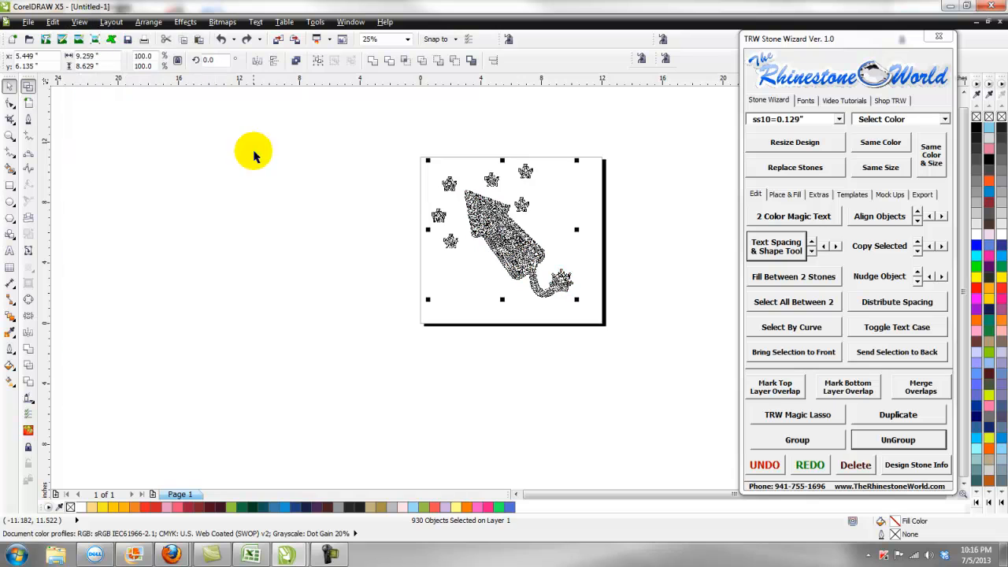
{"action": "left_click", "coordinate": [254, 156]}
- Examine the wireframe for leftover path lines running through the stones of the rocket body and the stars
{"action": "scroll", "coordinate": [508, 215], "scroll_direction": "up", "scroll_amount": 2}
{"action": "scroll", "coordinate": [390, 305], "scroll_direction": "up", "scroll_amount": 1}
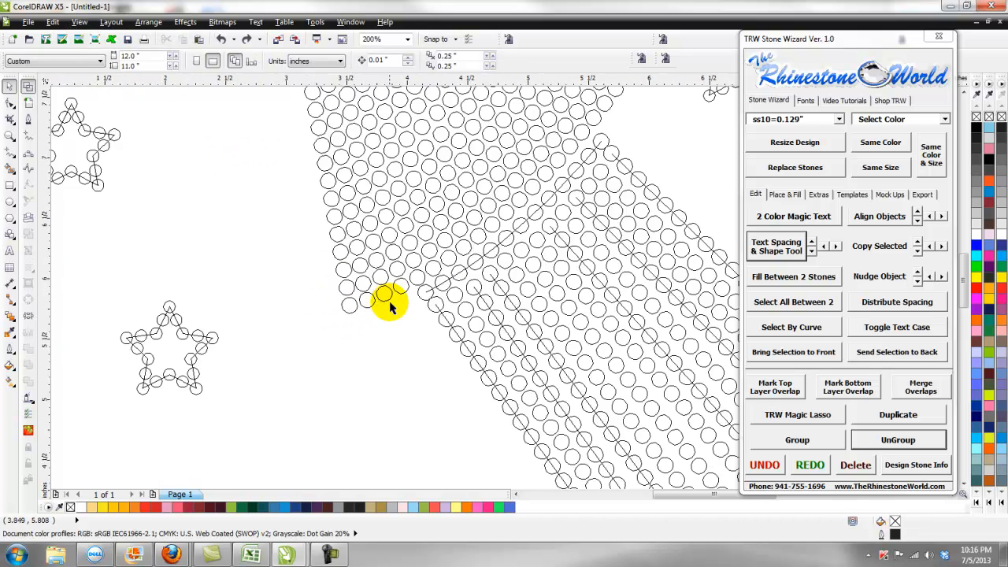
{"action": "scroll", "coordinate": [390, 305], "scroll_direction": "up", "scroll_amount": 1}
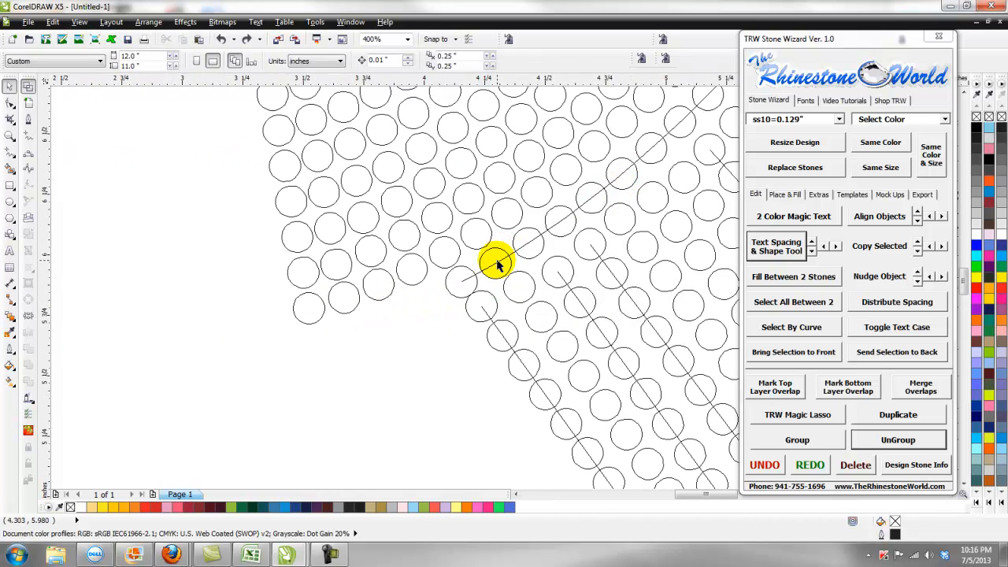
{"action": "scroll", "coordinate": [497, 265], "scroll_direction": "down", "scroll_amount": 1}
{"action": "scroll", "coordinate": [497, 265], "scroll_direction": "down", "scroll_amount": 1}
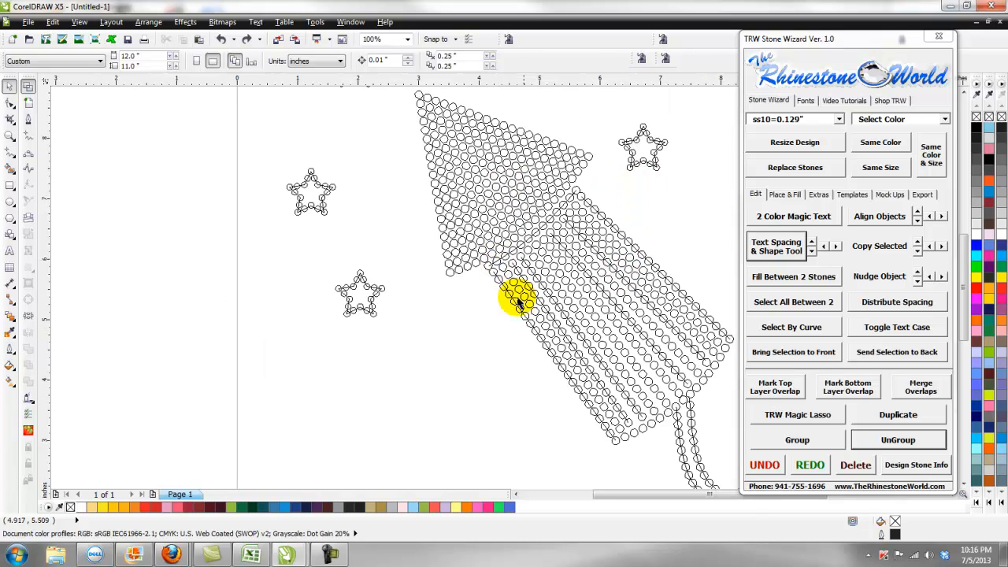
{"action": "scroll", "coordinate": [309, 186], "scroll_direction": "up", "scroll_amount": 3}
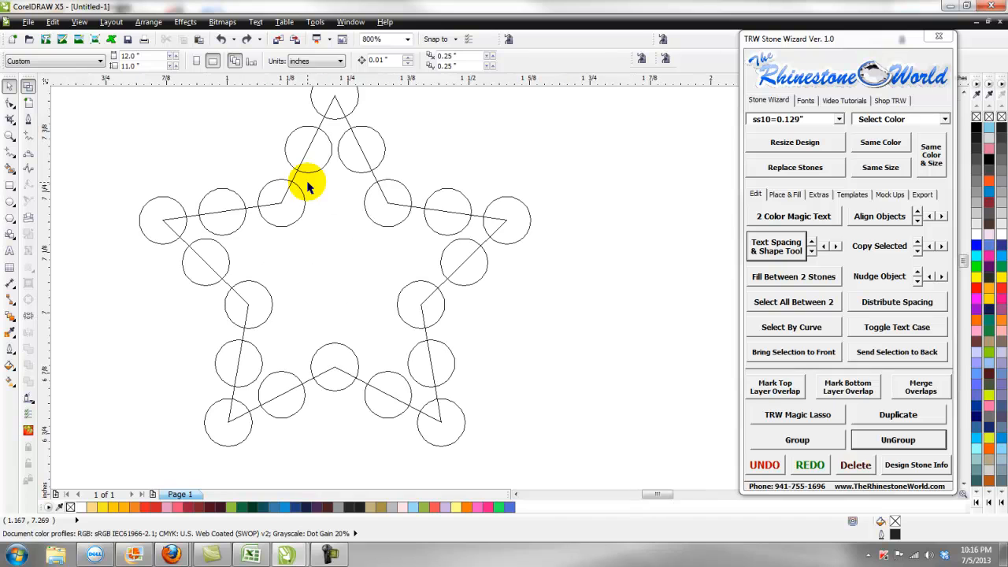
{"action": "scroll", "coordinate": [414, 213], "scroll_direction": "down", "scroll_amount": 3}
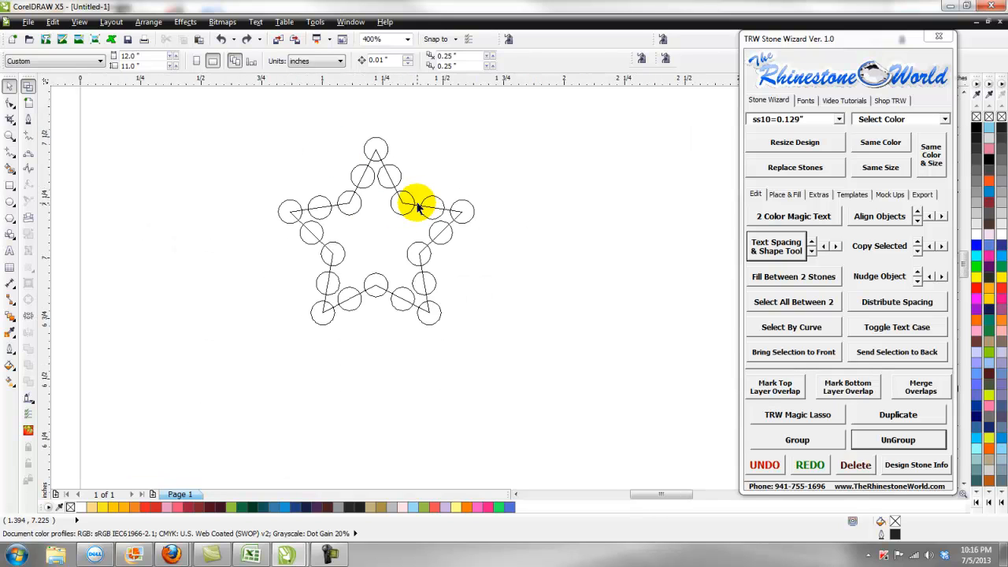
- Inspect the wireframe where the rocket body meets the nose cone and along the body stripes for hidden path lines
{"action": "scroll", "coordinate": [698, 263], "scroll_direction": "up", "scroll_amount": 1}
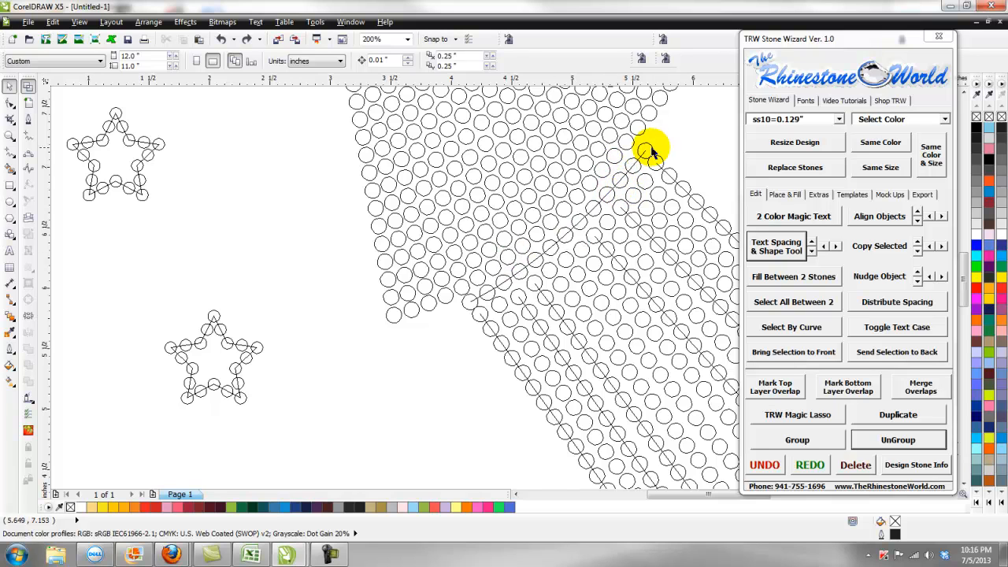
{"action": "scroll", "coordinate": [651, 146], "scroll_direction": "up", "scroll_amount": 3}
{"action": "left_click_drag", "start_coordinate": [662, 178], "coordinate": [646, 169]}
{"action": "scroll", "coordinate": [626, 195], "scroll_direction": "down", "scroll_amount": 3}
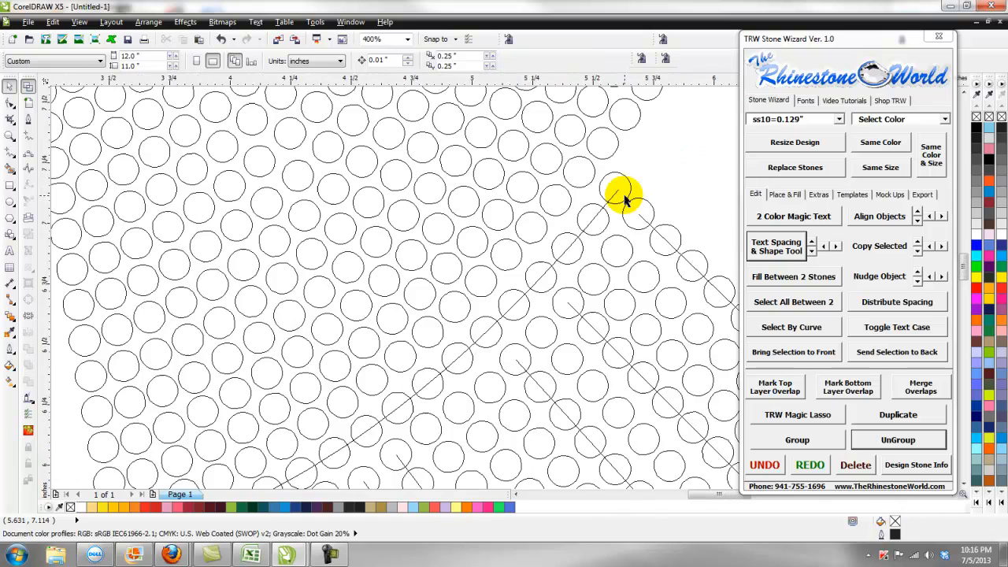
{"action": "scroll", "coordinate": [578, 290], "scroll_direction": "down", "scroll_amount": 1}
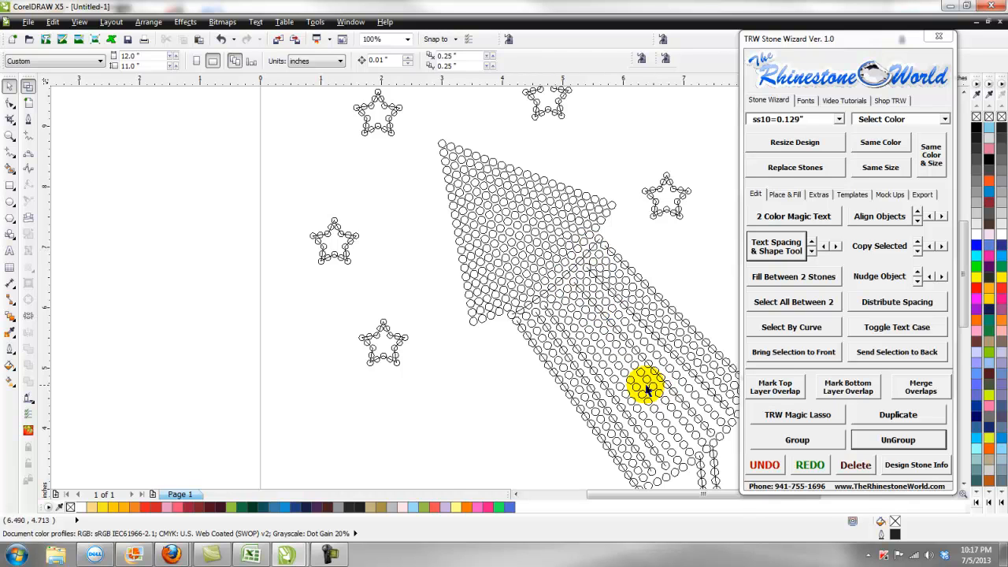
{"action": "scroll", "coordinate": [646, 386], "scroll_direction": "down", "scroll_amount": 1}
{"action": "scroll", "coordinate": [669, 409], "scroll_direction": "up", "scroll_amount": 2}
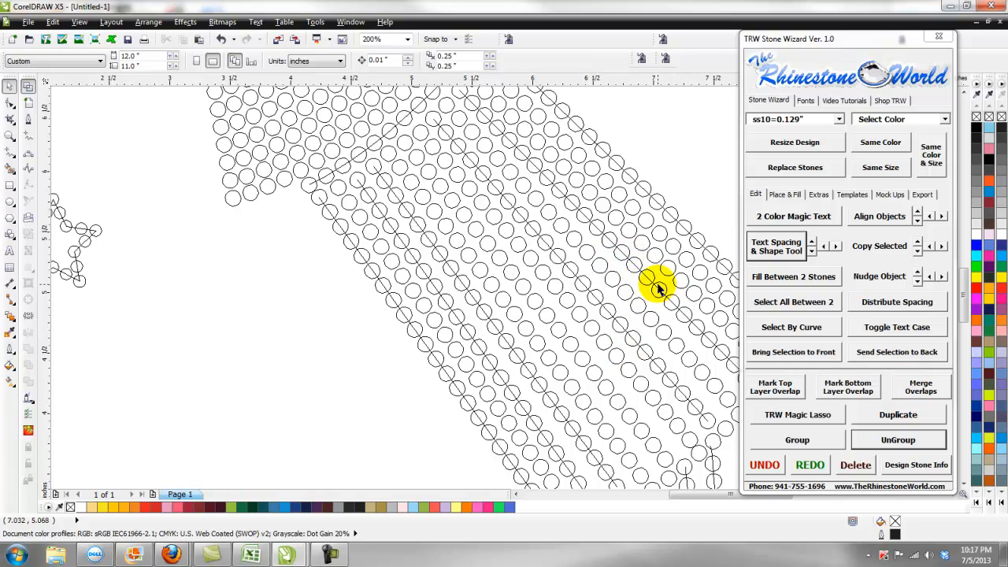
{"action": "scroll", "coordinate": [642, 221], "scroll_direction": "down", "scroll_amount": 2}
{"action": "scroll", "coordinate": [641, 221], "scroll_direction": "down", "scroll_amount": 1}
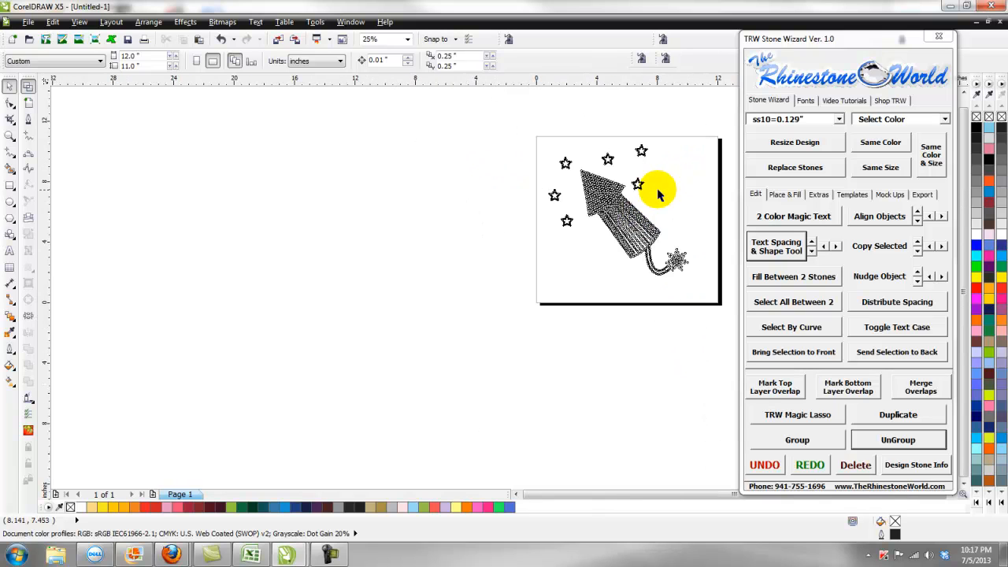
- Clear the hidden paths from the two stars beside the rocket and deselect them to check the remaining stones
{"action": "scroll", "coordinate": [653, 191], "scroll_direction": "up", "scroll_amount": 1}
{"action": "scroll", "coordinate": [433, 209], "scroll_direction": "up", "scroll_amount": 1}
{"action": "scroll", "coordinate": [435, 210], "scroll_direction": "up", "scroll_amount": 1}
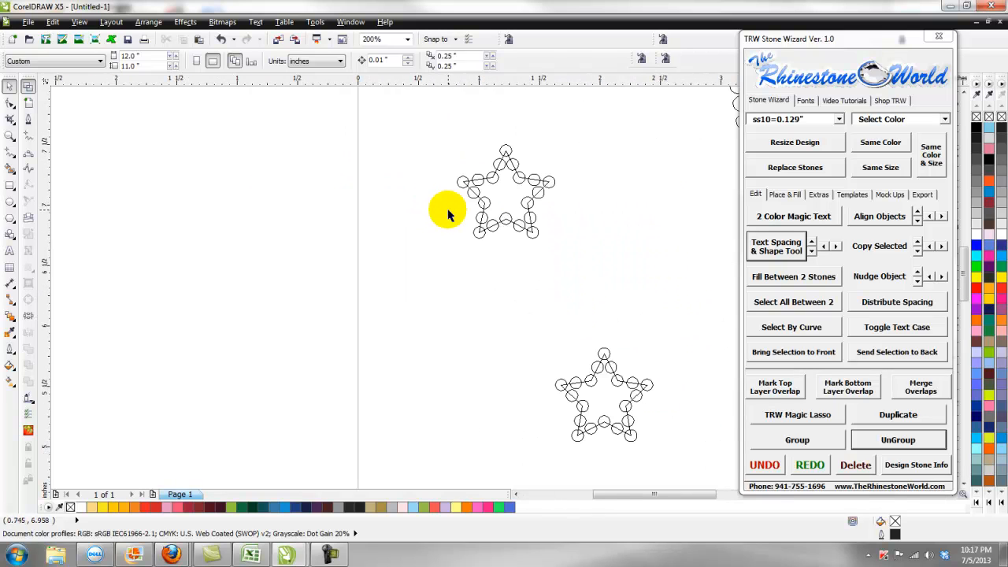
{"action": "scroll", "coordinate": [446, 211], "scroll_direction": "down", "scroll_amount": 1}
{"action": "left_click_drag", "start_coordinate": [425, 161], "coordinate": [571, 367]}
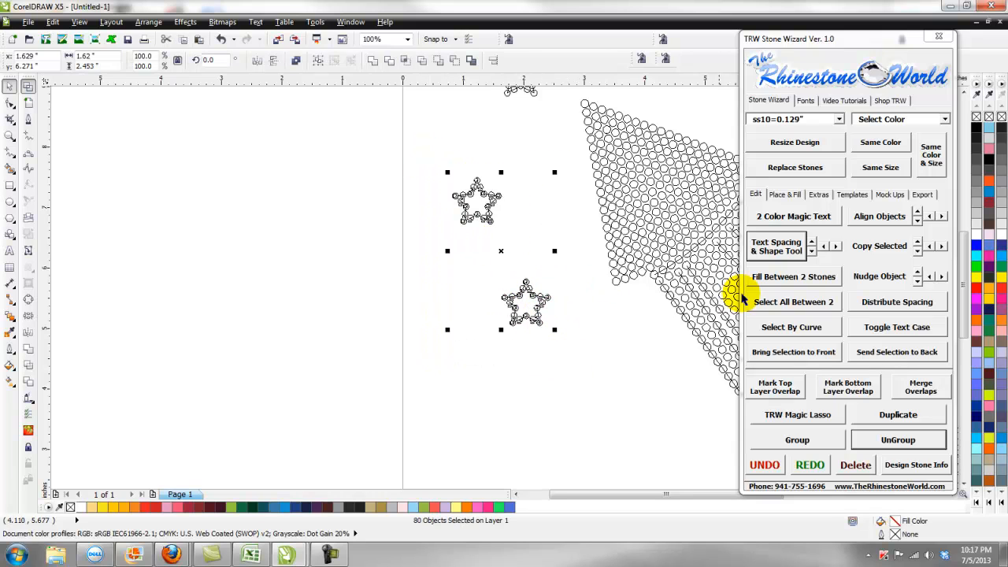
{"action": "left_click", "coordinate": [780, 194]}
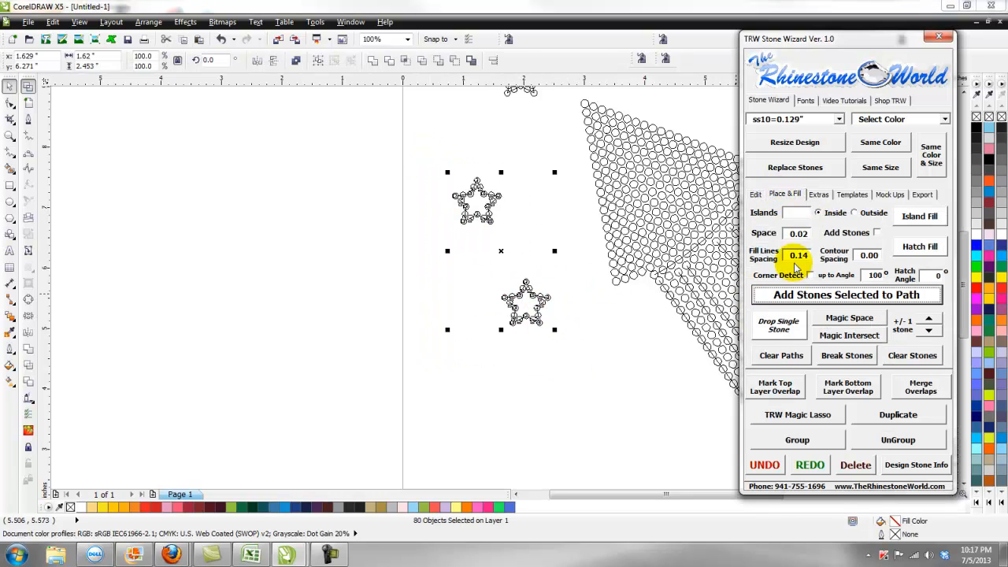
{"action": "left_click", "coordinate": [781, 356]}
{"action": "left_click", "coordinate": [596, 354]}
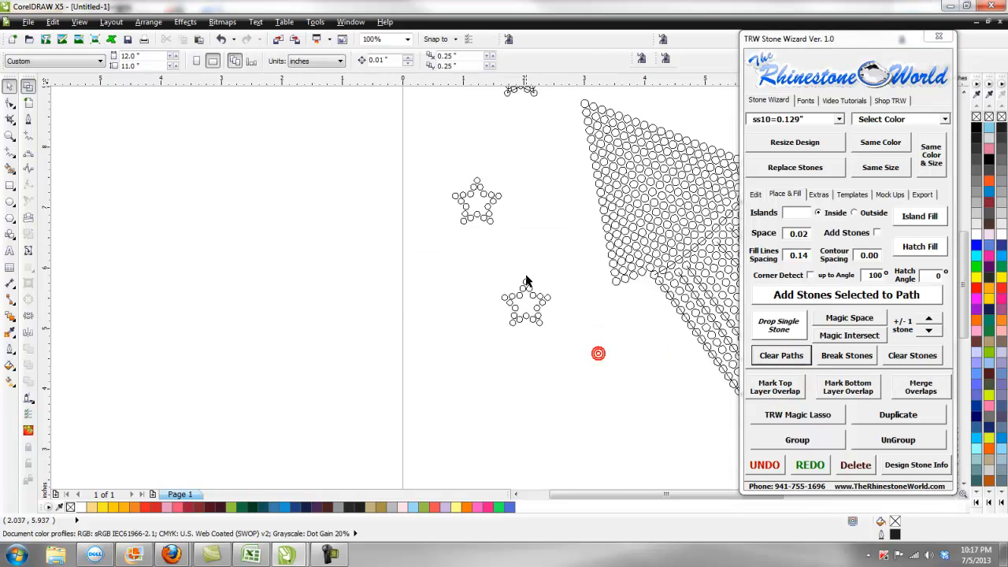
{"action": "scroll", "coordinate": [525, 295], "scroll_direction": "up", "scroll_amount": 2}
{"action": "scroll", "coordinate": [528, 337], "scroll_direction": "down", "scroll_amount": 4}
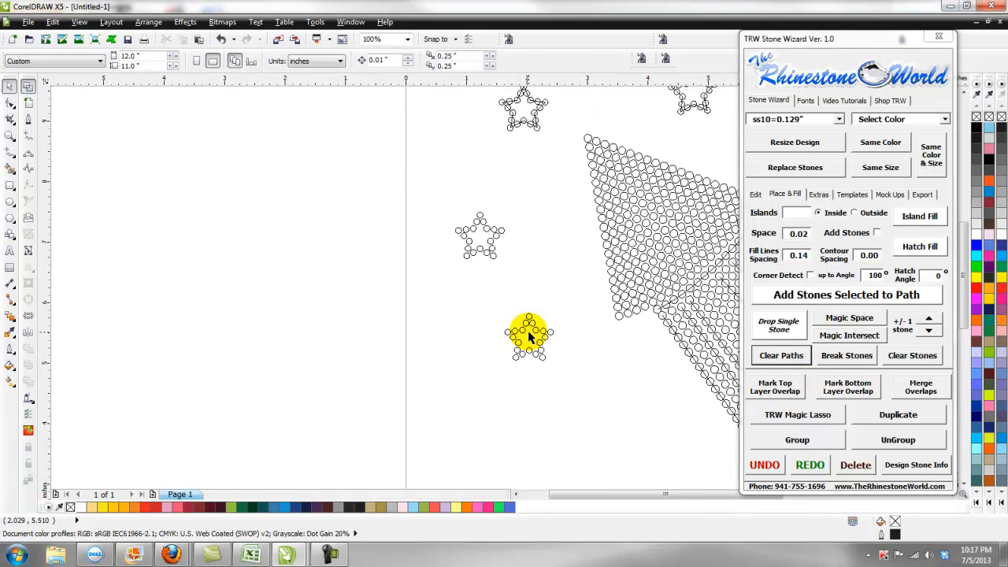
- Select the entire design, clear all its leftover paths, merge the overlapping stones and clear the selection
{"action": "scroll", "coordinate": [620, 365], "scroll_direction": "up", "scroll_amount": 3}
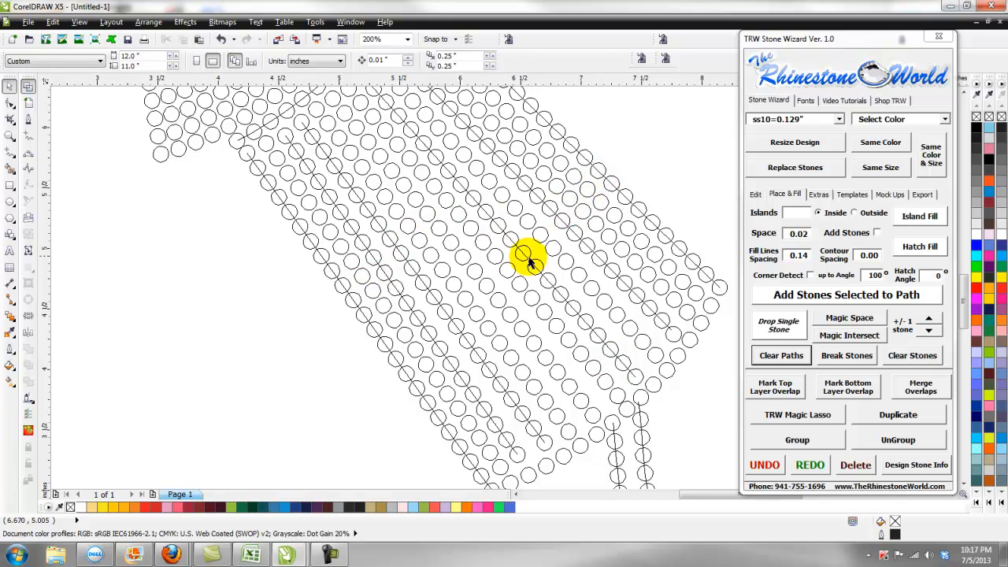
{"action": "scroll", "coordinate": [376, 332], "scroll_direction": "down", "scroll_amount": 2}
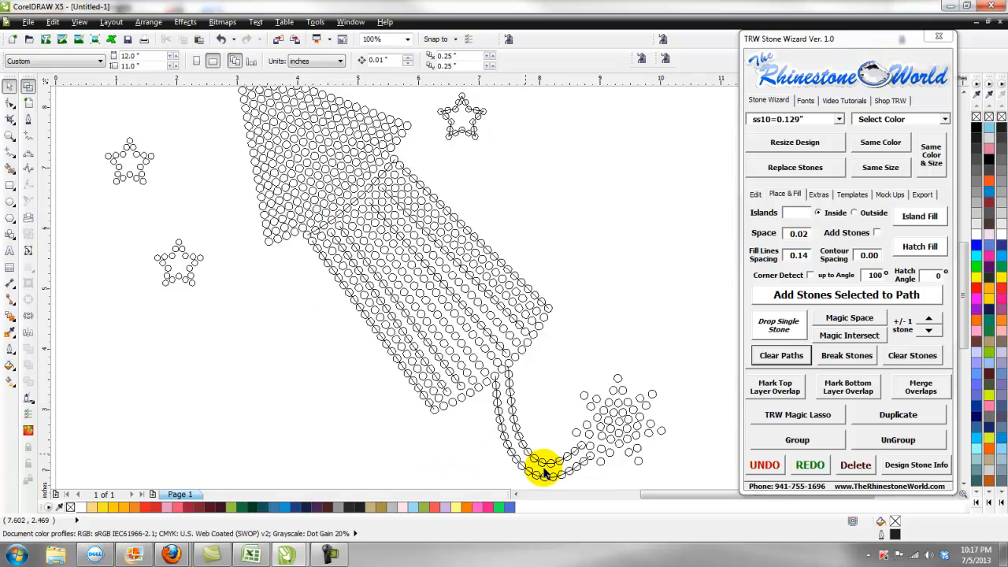
{"action": "scroll", "coordinate": [345, 395], "scroll_direction": "down", "scroll_amount": 1}
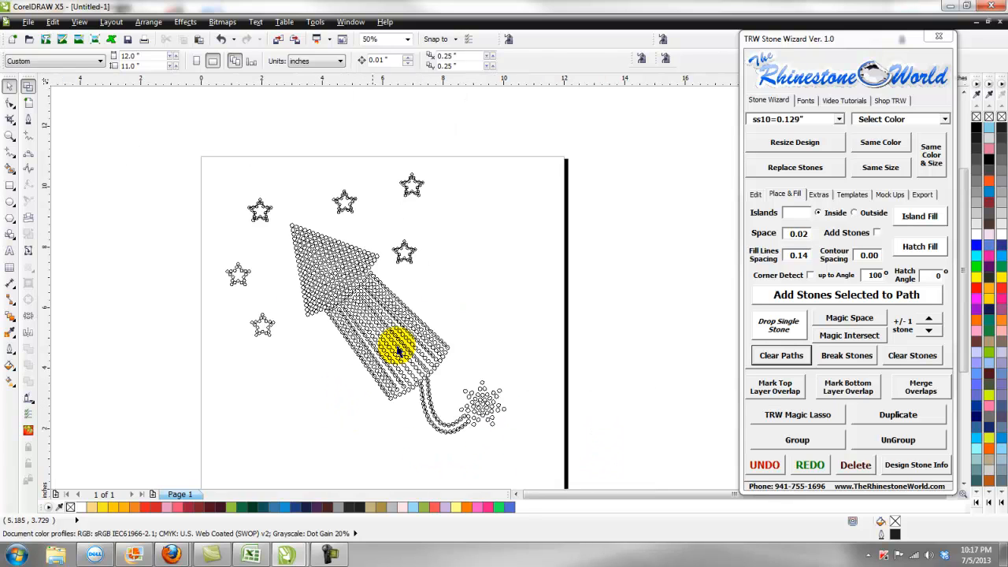
{"action": "key", "text": "ctrl+a"}
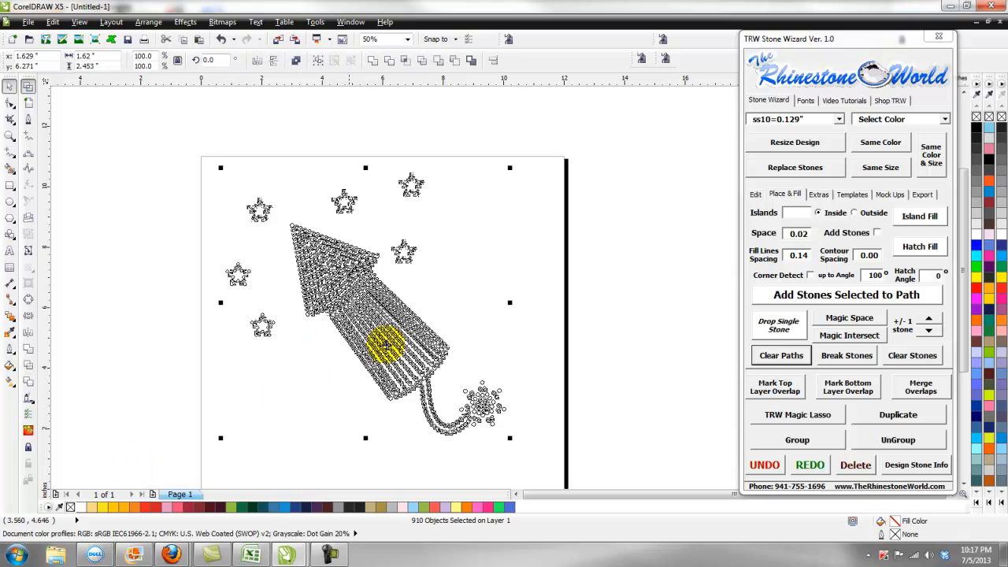
{"action": "left_click", "coordinate": [773, 356]}
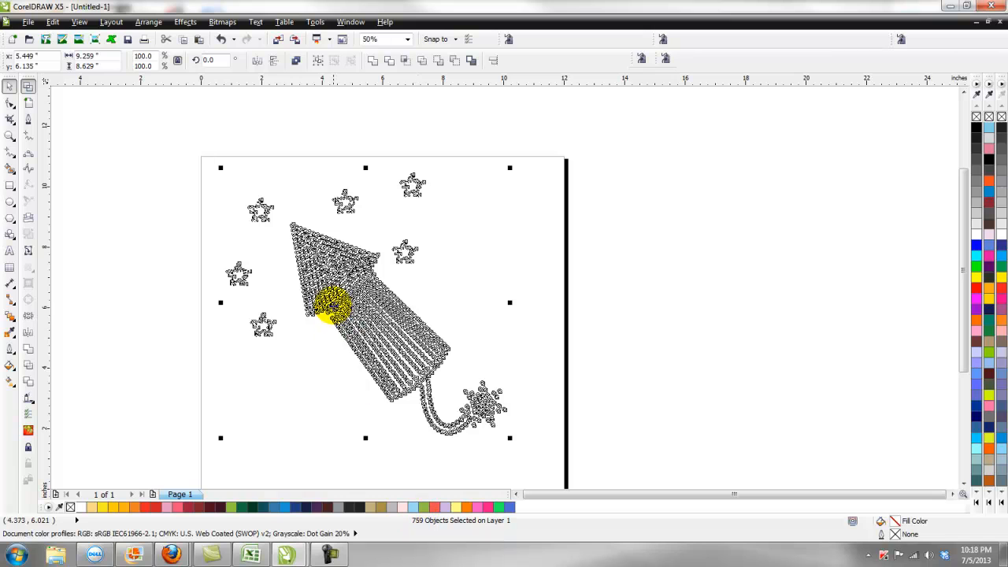
{"action": "left_click", "coordinate": [319, 341]}
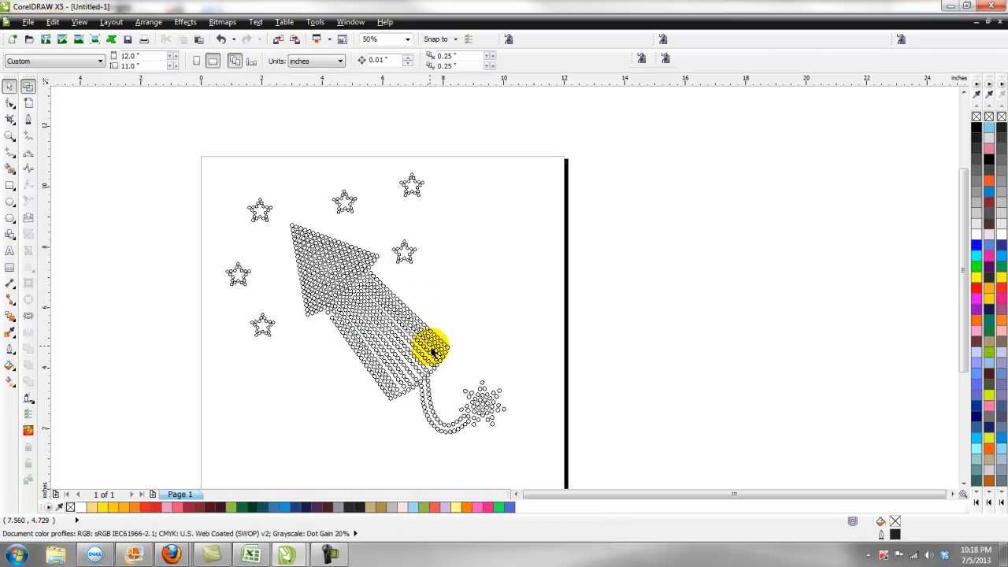
- Check the wireframe stones where the nose cone meets the body, and switch the display to Enhanced
{"action": "scroll", "coordinate": [314, 317], "scroll_direction": "up", "scroll_amount": 2}
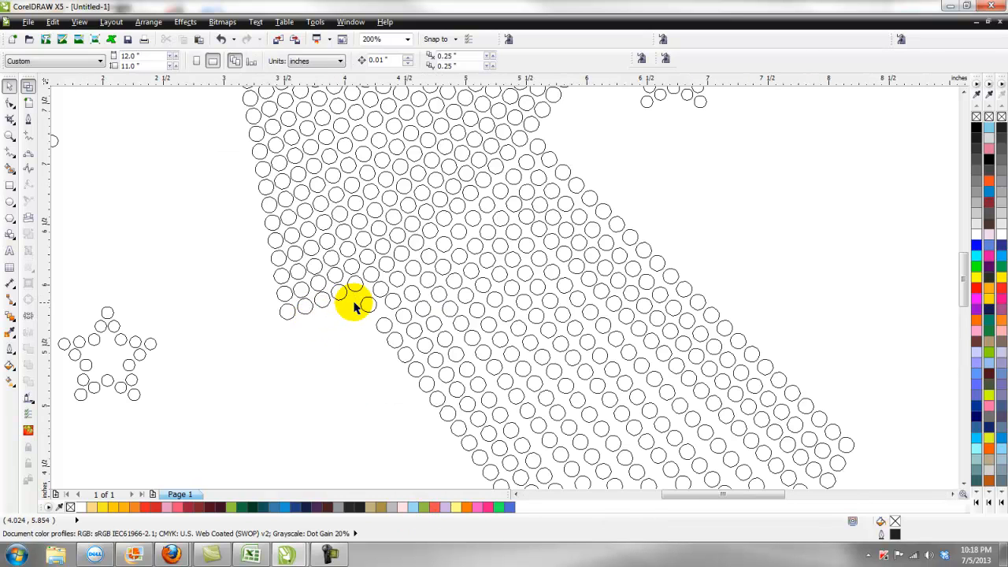
{"action": "scroll", "coordinate": [385, 320], "scroll_direction": "up", "scroll_amount": 1}
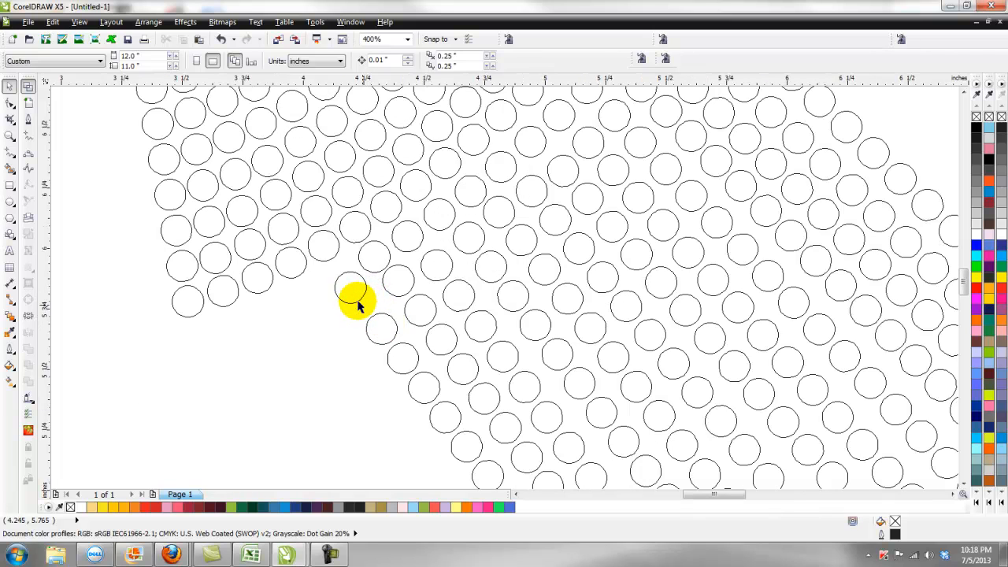
{"action": "scroll", "coordinate": [352, 295], "scroll_direction": "down", "scroll_amount": 1}
{"action": "scroll", "coordinate": [352, 287], "scroll_direction": "down", "scroll_amount": 3}
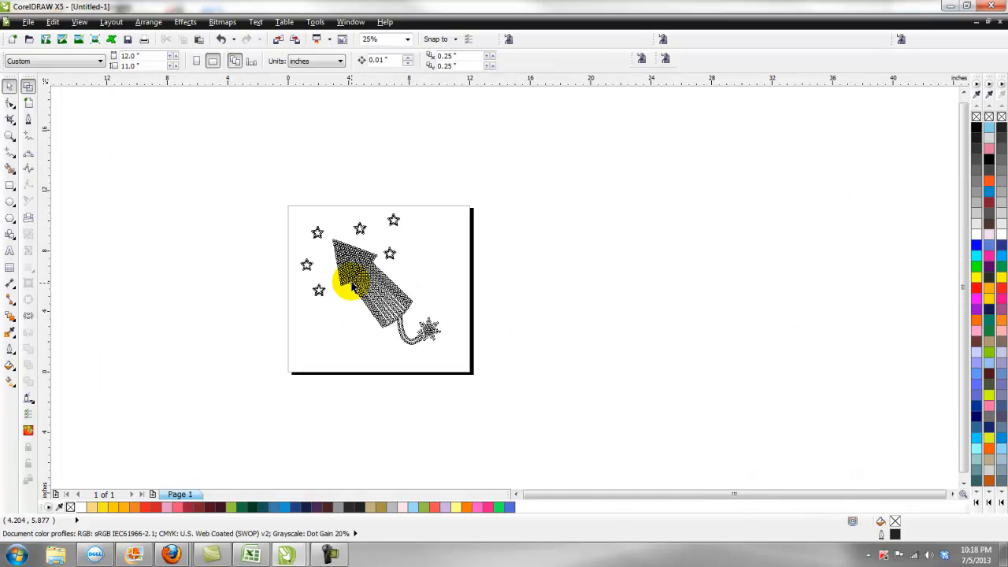
{"action": "left_click", "coordinate": [83, 21]}
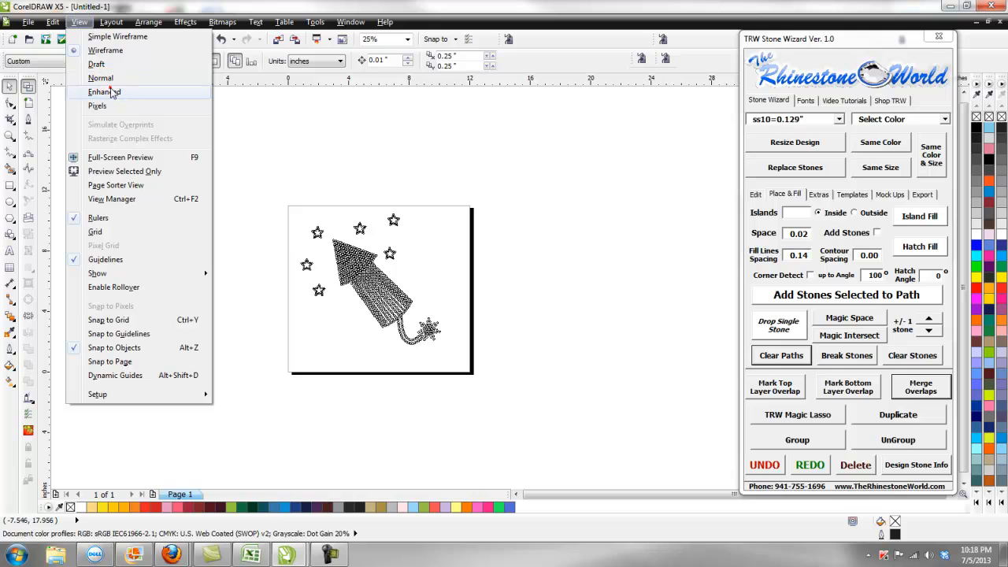
{"action": "left_click", "coordinate": [111, 87]}
- Copy the light blue stone at the corner below the red nose cone onto the body's outer edge and deselect it
{"action": "scroll", "coordinate": [357, 293], "scroll_direction": "up", "scroll_amount": 6}
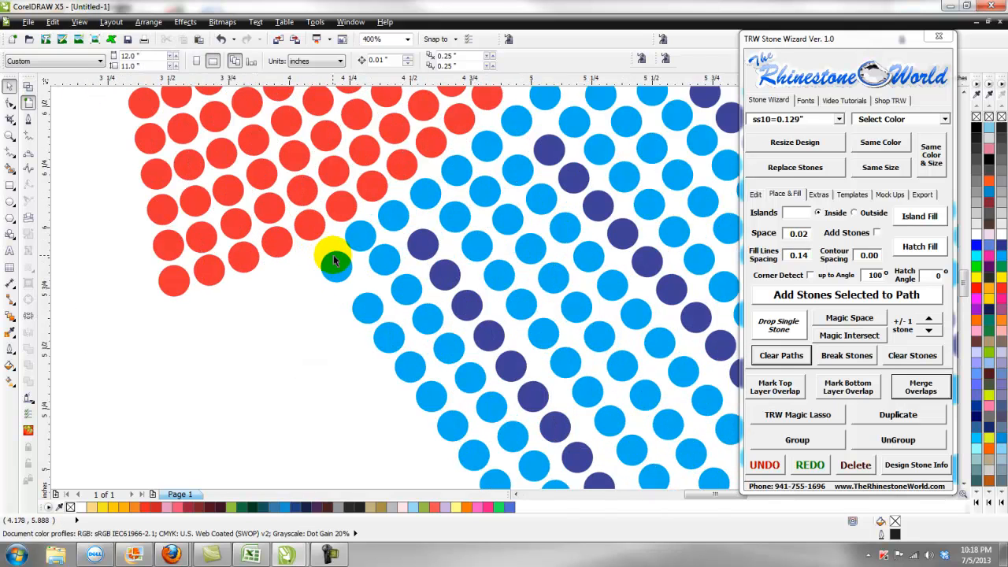
{"action": "left_click_drag", "start_coordinate": [337, 262], "coordinate": [411, 355]}
{"action": "right_click", "coordinate": [410, 355]}
{"action": "left_click", "coordinate": [225, 376]}
{"action": "scroll", "coordinate": [220, 367], "scroll_direction": "down", "scroll_amount": 8}
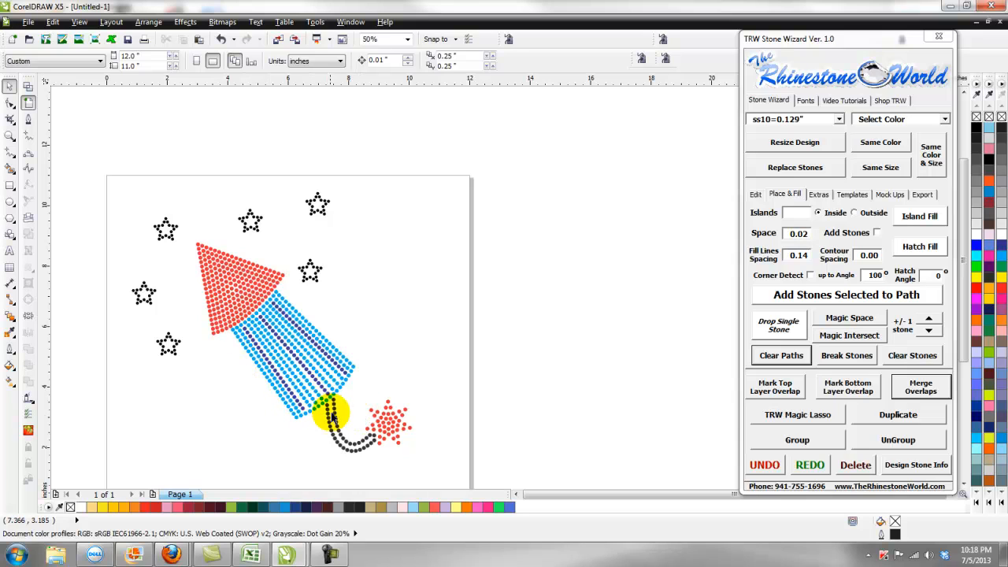
- Check the stone information for the entire rocket design, close the report and clear the selection
{"action": "scroll", "coordinate": [367, 340], "scroll_direction": "down", "scroll_amount": 2}
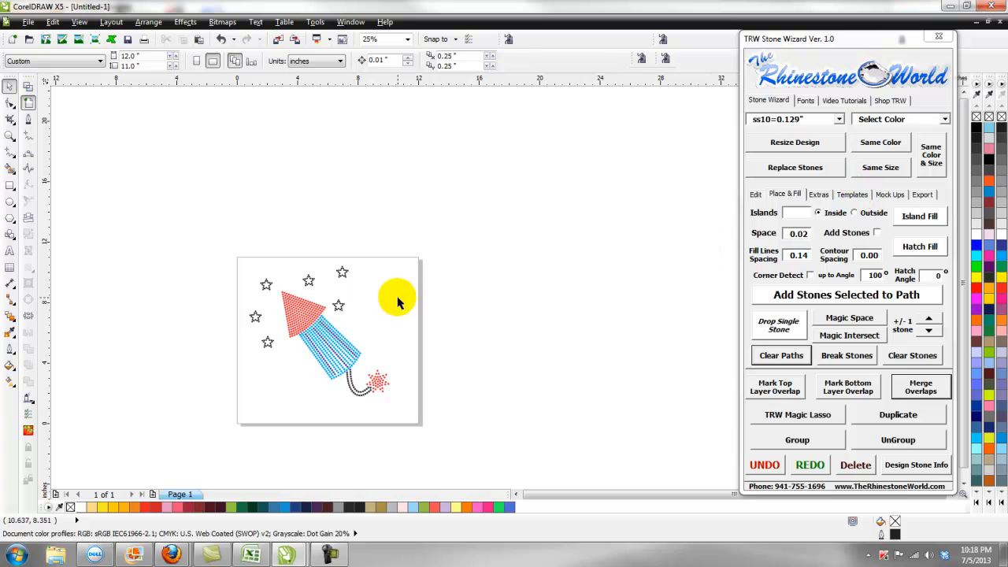
{"action": "scroll", "coordinate": [329, 361], "scroll_direction": "up", "scroll_amount": 1}
{"action": "left_click", "coordinate": [277, 280]}
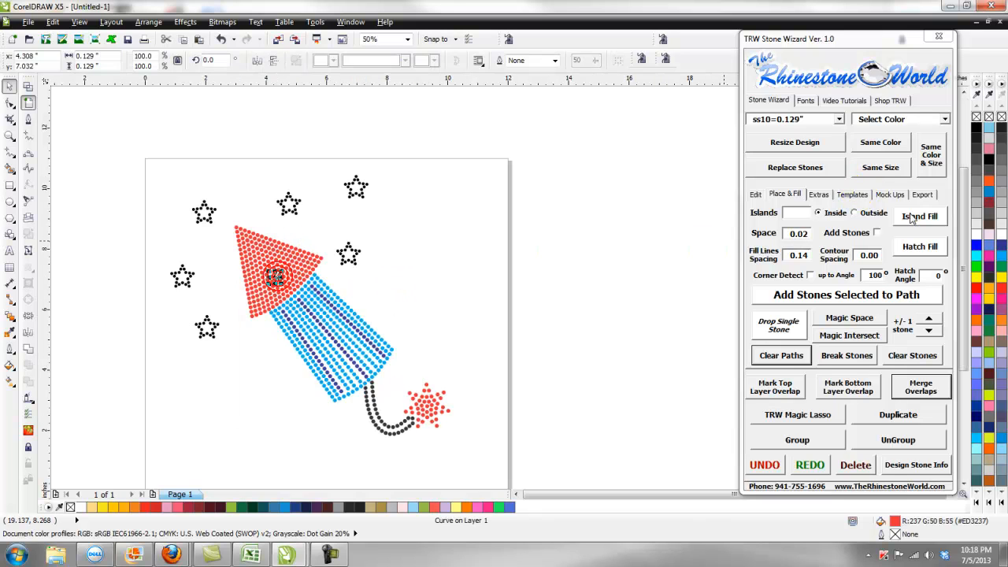
{"action": "left_click", "coordinate": [466, 279]}
{"action": "key", "text": "ctrl+a"}
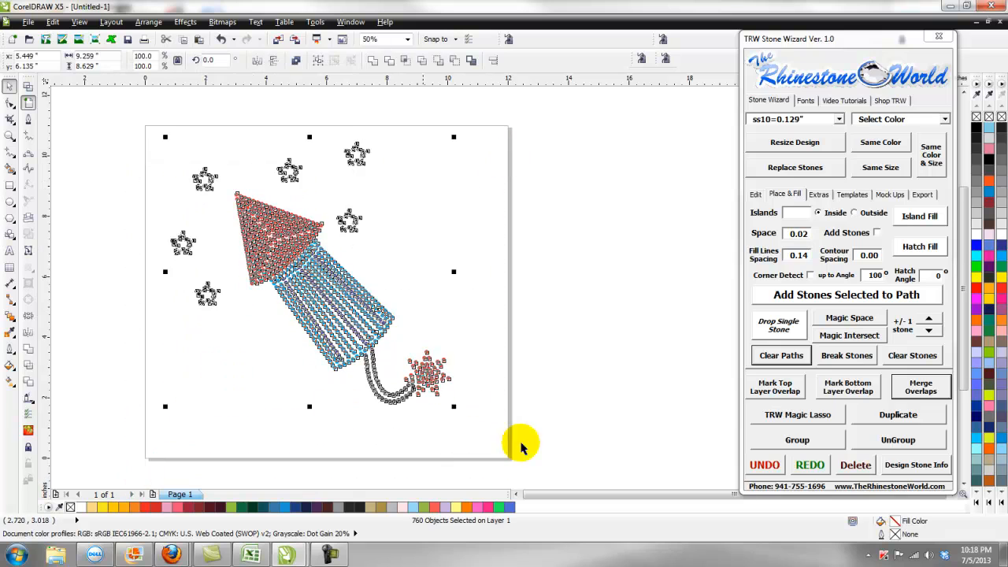
{"action": "left_click", "coordinate": [916, 465]}
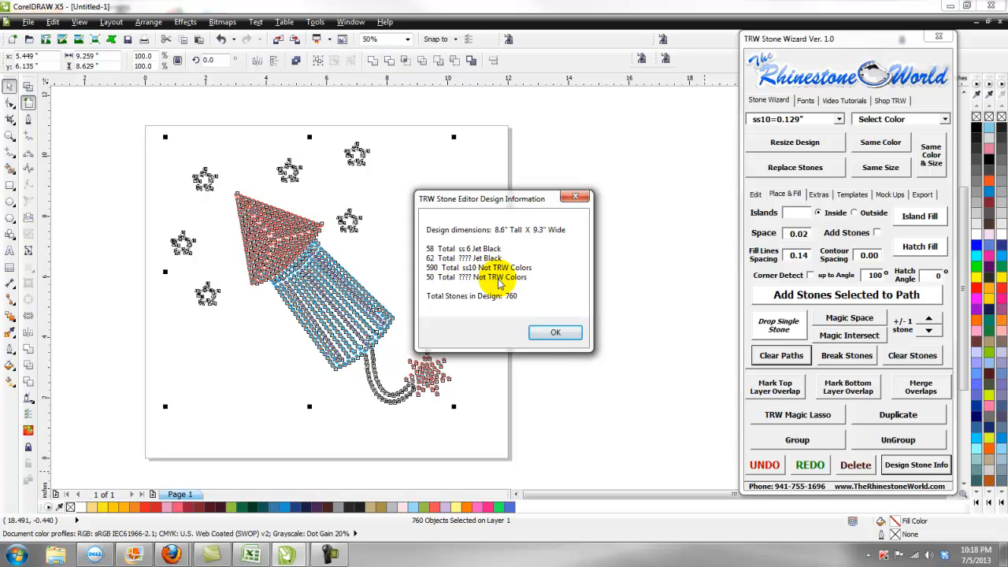
{"action": "left_click", "coordinate": [575, 199]}
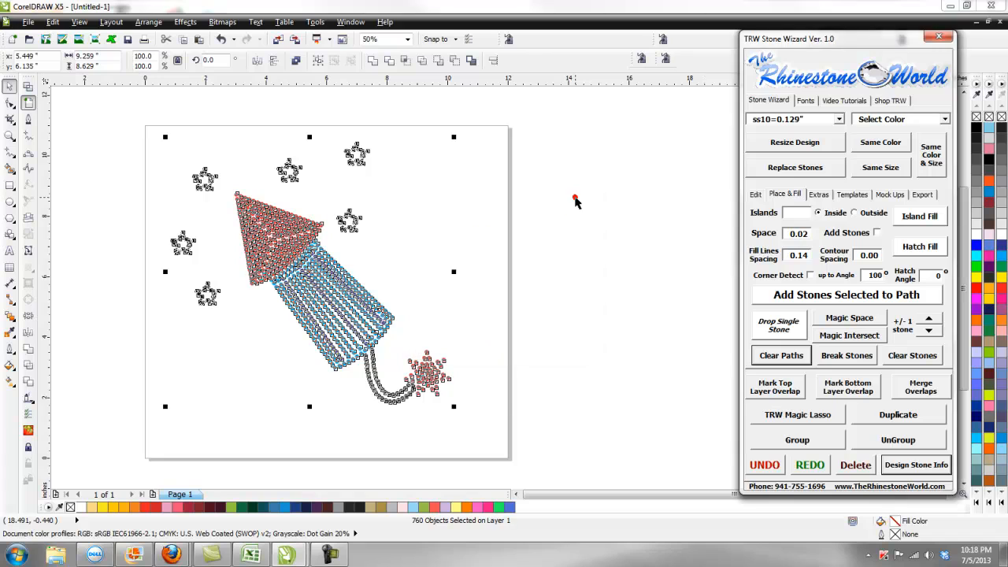
{"action": "left_click", "coordinate": [556, 234]}
- Select all red stones by their shared color, assign them Red Siam and deselect them
{"action": "left_click", "coordinate": [244, 238]}
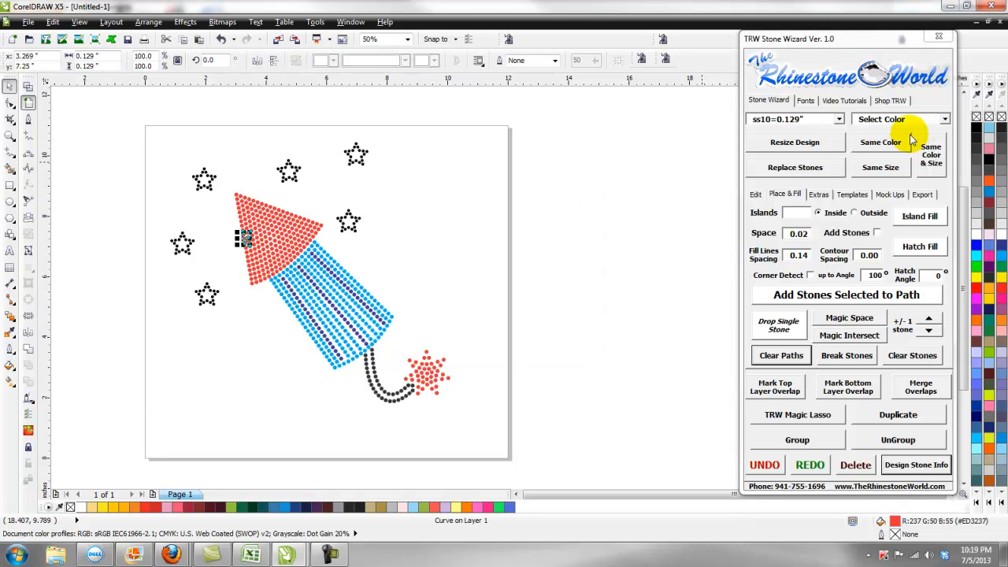
{"action": "left_click", "coordinate": [881, 142]}
{"action": "type", "text": "Red Siam"}
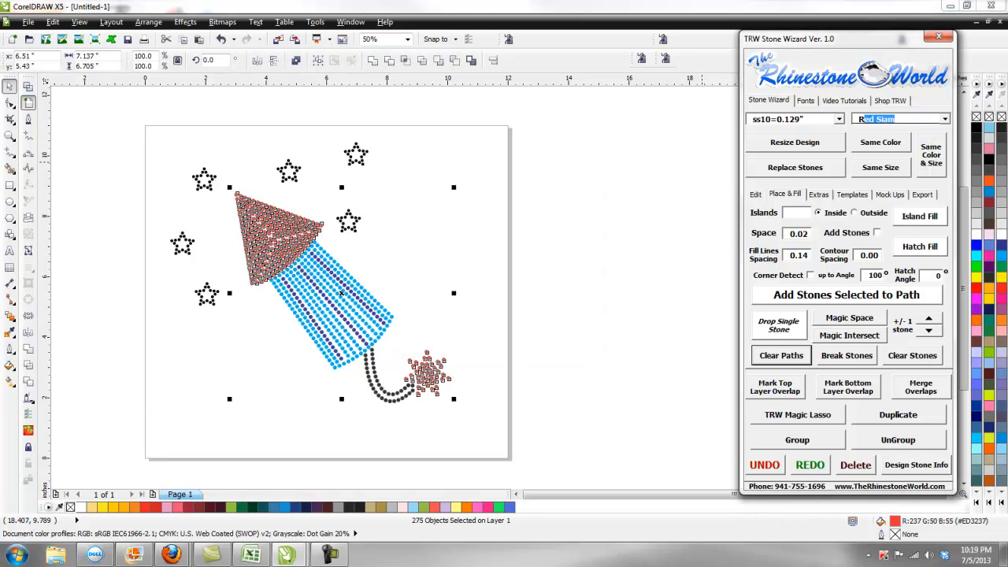
{"action": "left_click", "coordinate": [542, 274]}
- Select all light blue stones of the rocket body by color and assign them TRW Blue
{"action": "left_click", "coordinate": [355, 288]}
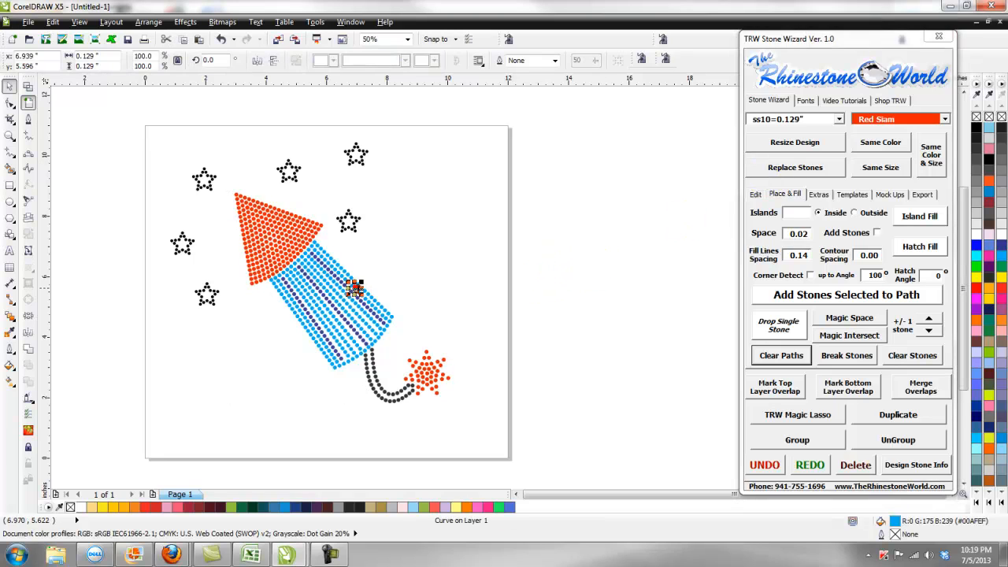
{"action": "left_click", "coordinate": [881, 143]}
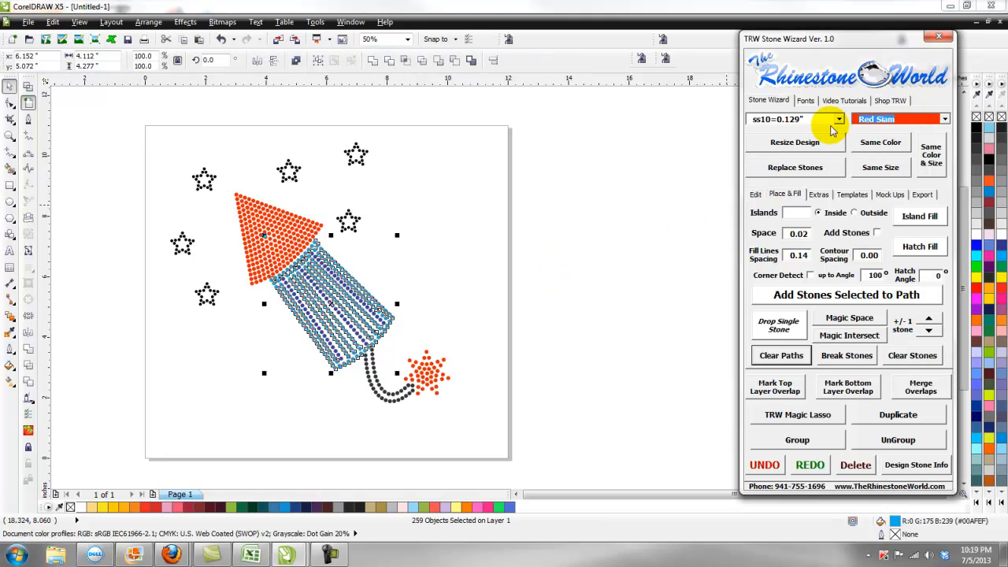
{"action": "type", "text": "tr"}
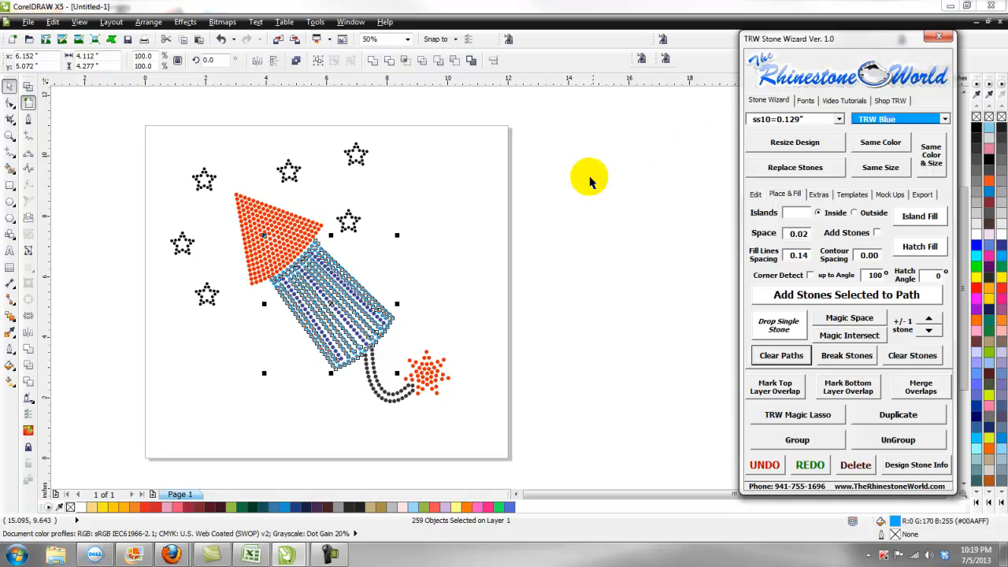
{"action": "left_click", "coordinate": [495, 265]}
- Select all dark blue stripe stones by color, assign them Cobalt and clear the selection
{"action": "left_click", "coordinate": [355, 293]}
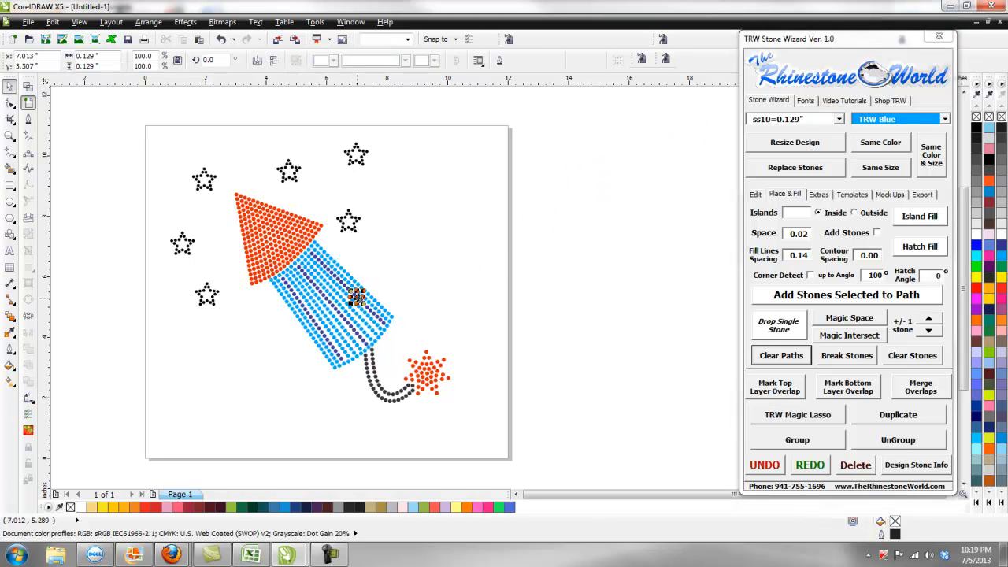
{"action": "left_click", "coordinate": [881, 141]}
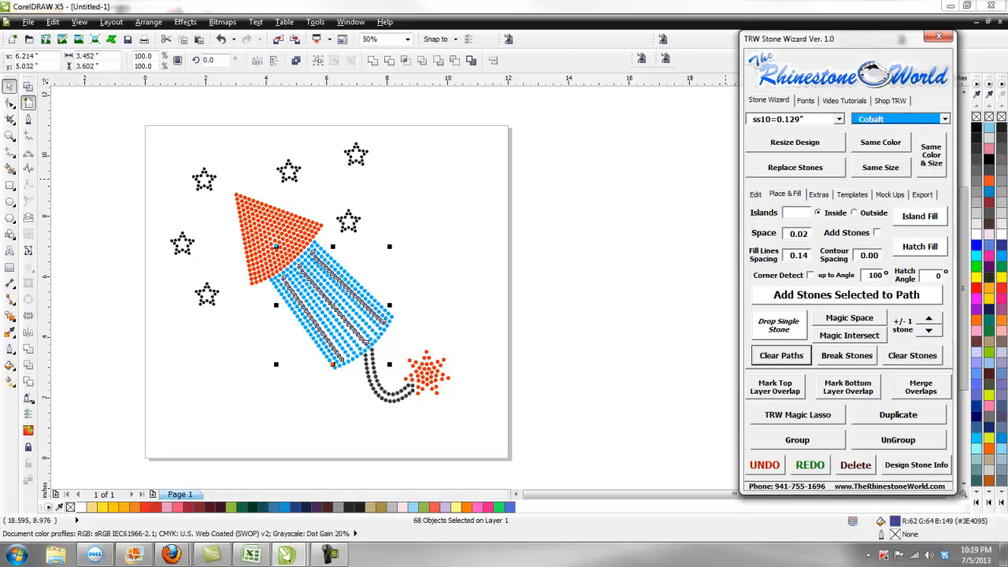
{"action": "left_click", "coordinate": [516, 277]}
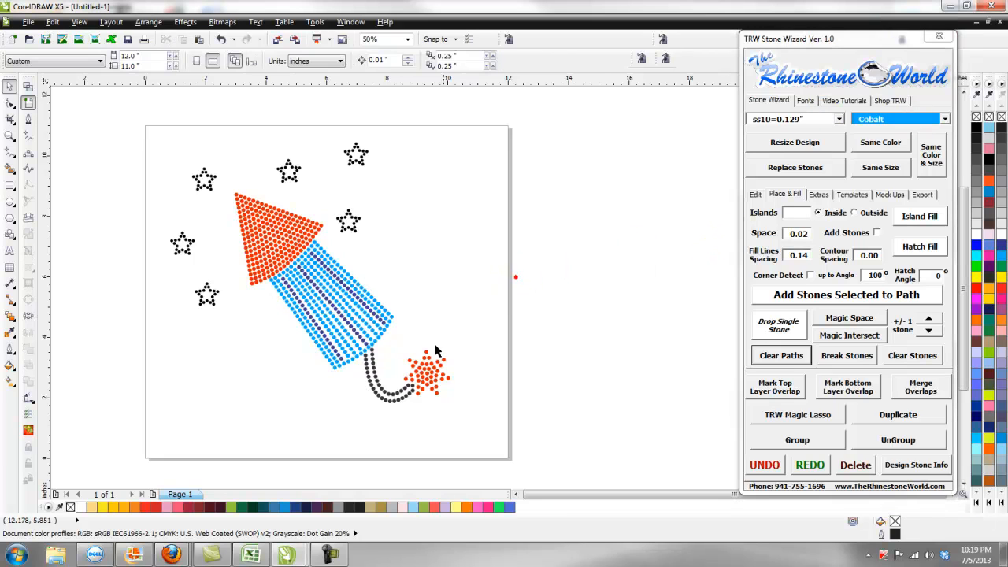
- Select the rocket's fuse stones, assign them Jet Black and clear the selection
{"action": "left_click", "coordinate": [377, 378]}
{"action": "left_click", "coordinate": [869, 144]}
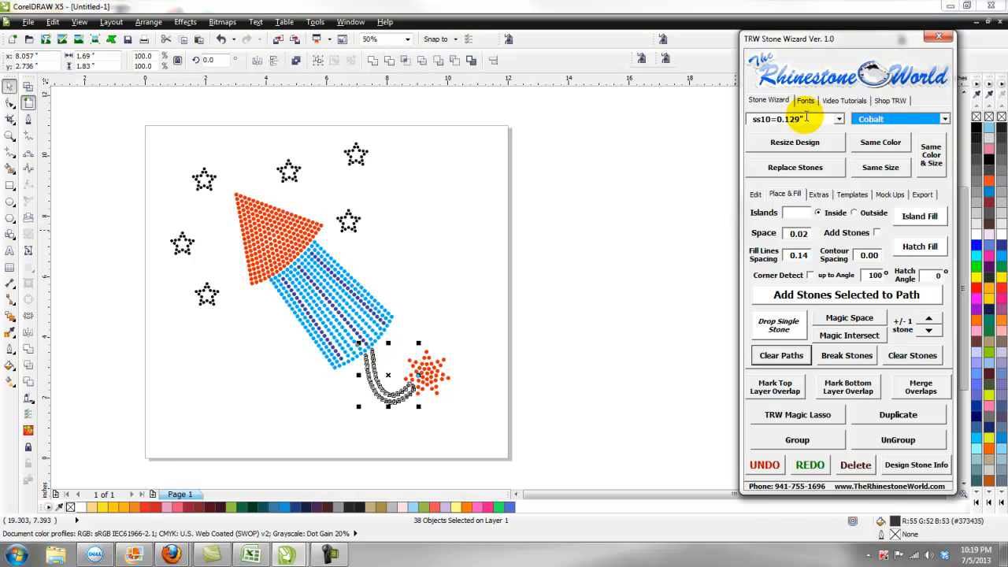
{"action": "type", "text": "Jet Black"}
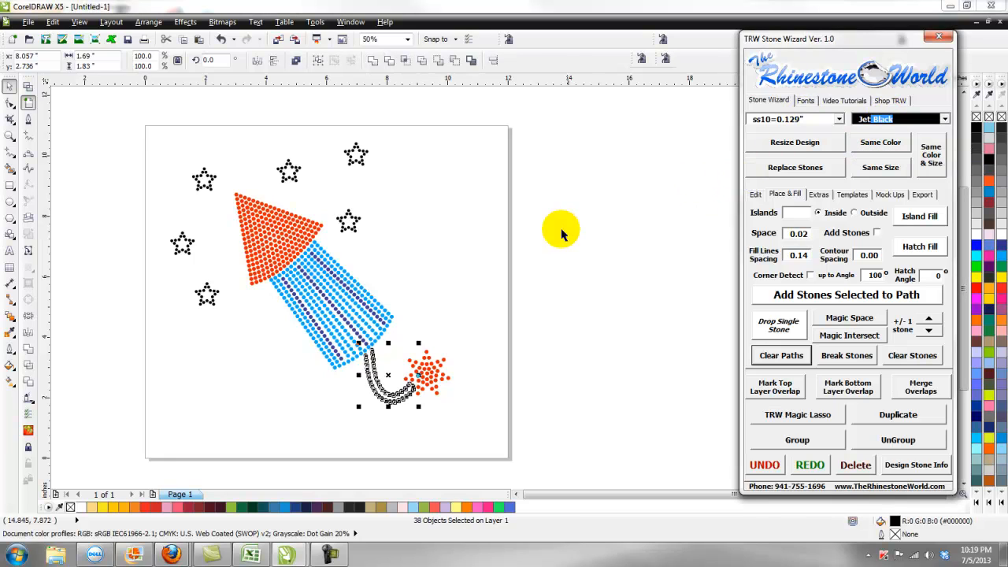
{"action": "left_click", "coordinate": [530, 242]}
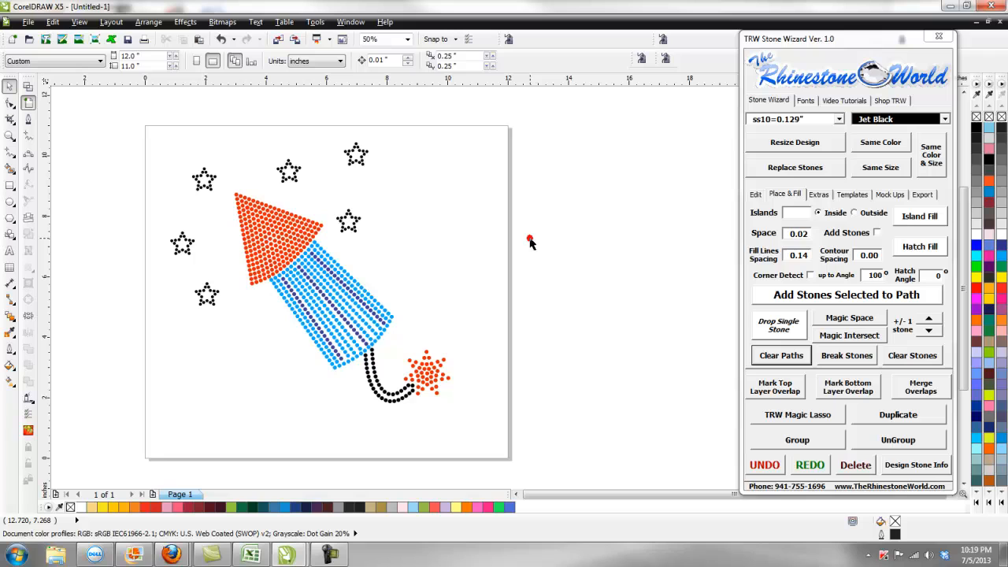
- Compare the stone sizes of the star beside the rocket nose with the red nose stones
{"action": "scroll", "coordinate": [336, 217], "scroll_direction": "up", "scroll_amount": 2}
{"action": "left_click", "coordinate": [358, 226]}
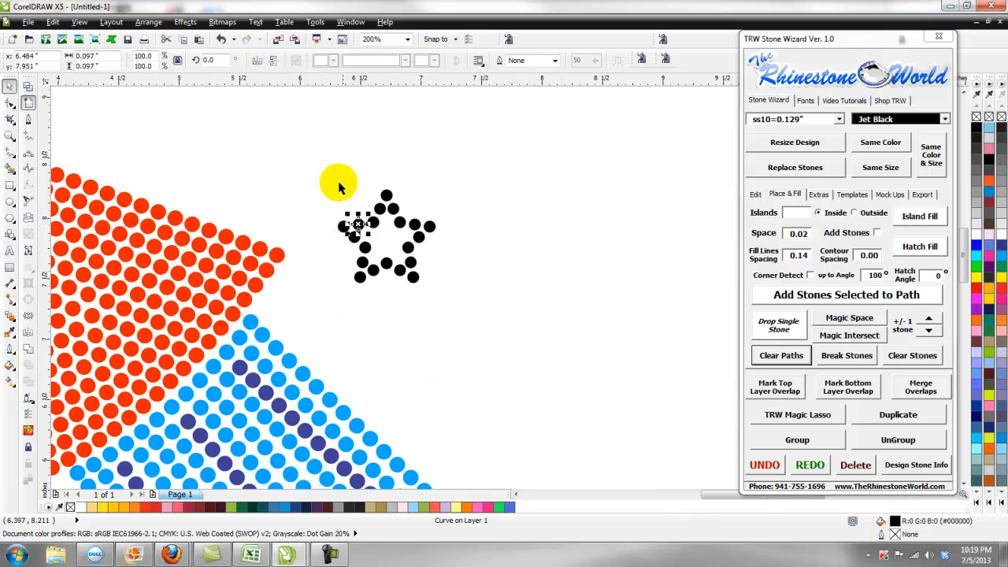
{"action": "scroll", "coordinate": [373, 227], "scroll_direction": "up", "scroll_amount": 2}
{"action": "scroll", "coordinate": [373, 229], "scroll_direction": "down", "scroll_amount": 2}
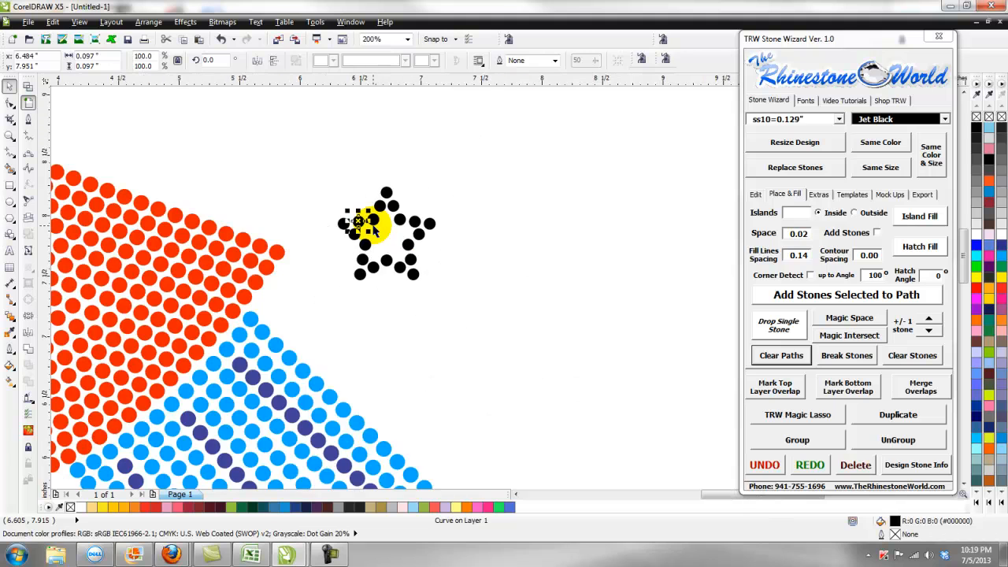
{"action": "left_click", "coordinate": [276, 252]}
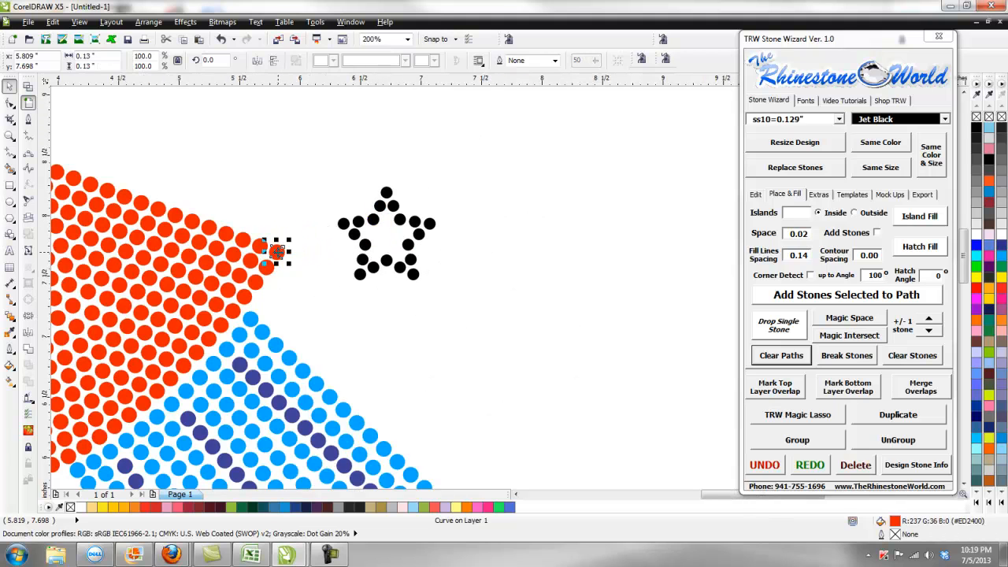
{"action": "scroll", "coordinate": [273, 249], "scroll_direction": "down", "scroll_amount": 1}
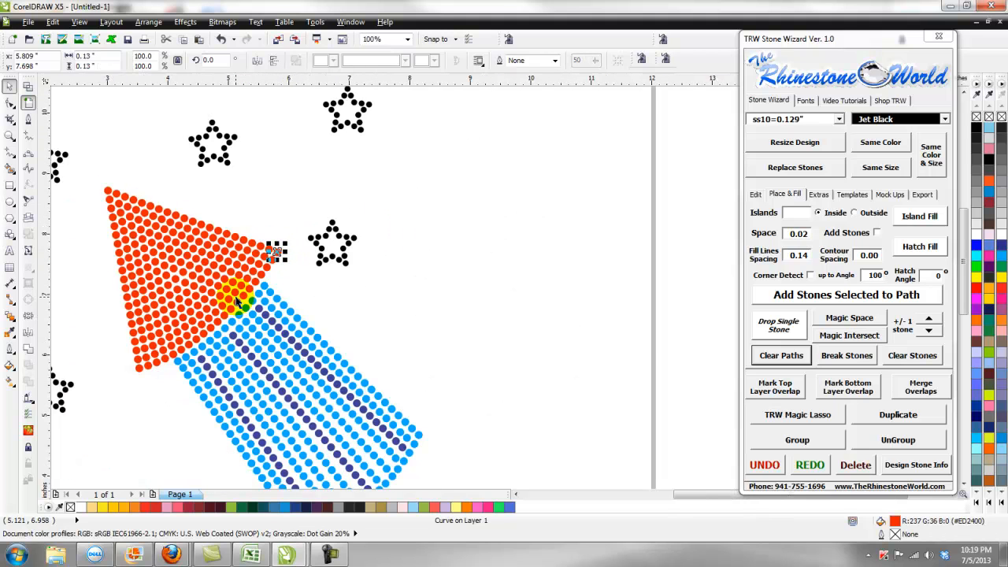
{"action": "left_click", "coordinate": [336, 230]}
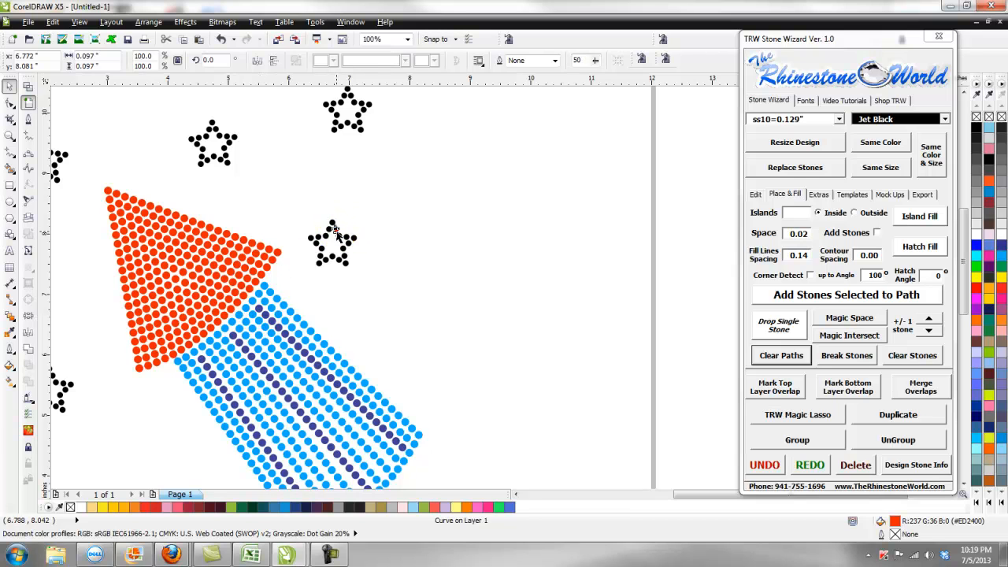
{"action": "scroll", "coordinate": [334, 230], "scroll_direction": "up", "scroll_amount": 1}
{"action": "scroll", "coordinate": [334, 230], "scroll_direction": "down", "scroll_amount": 2}
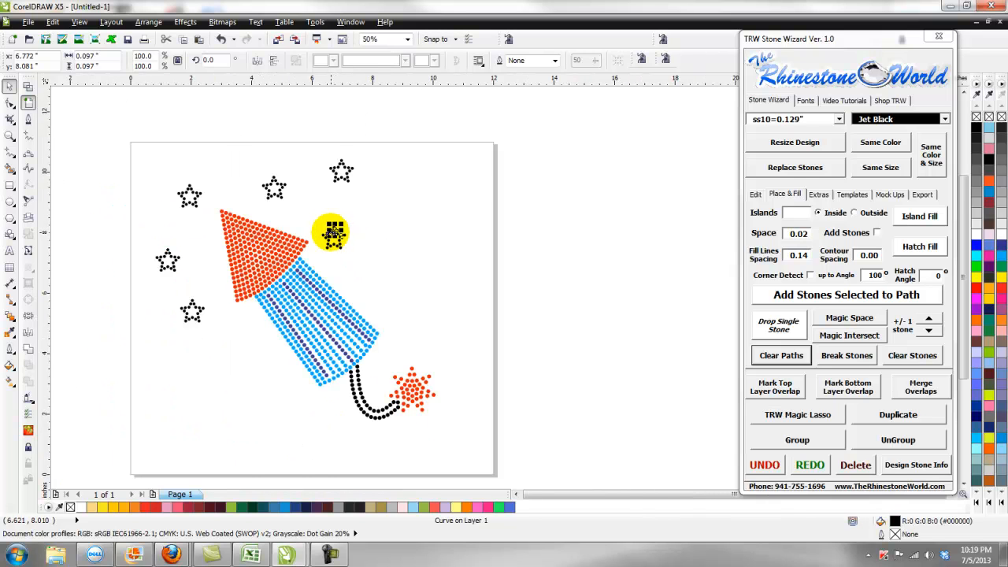
{"action": "scroll", "coordinate": [334, 230], "scroll_direction": "up", "scroll_amount": 1}
{"action": "left_click", "coordinate": [384, 215]}
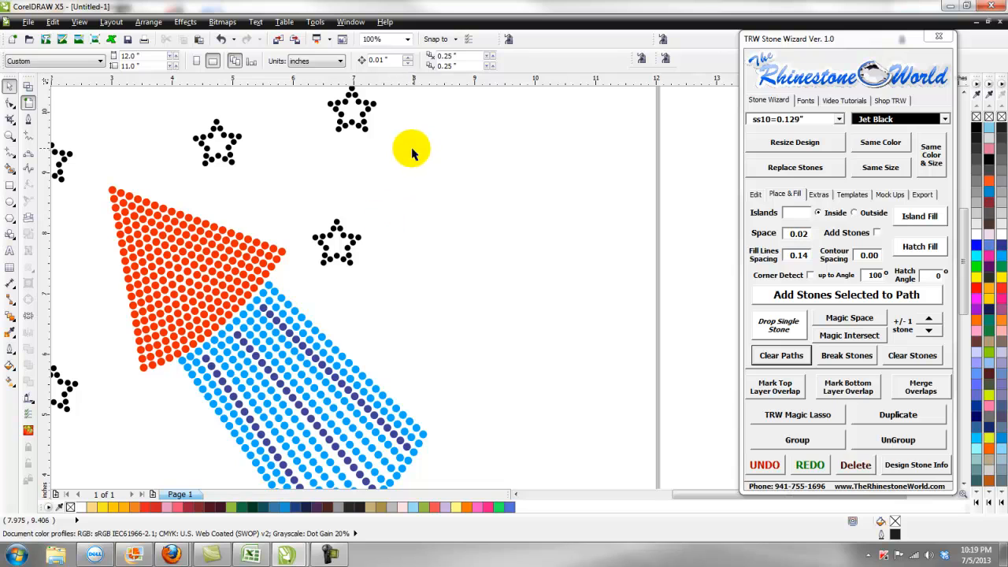
- Select the two stars on the far side of the rocket nose, resize them to ss10 stones and deselect
{"action": "scroll", "coordinate": [411, 153], "scroll_direction": "down", "scroll_amount": 1}
{"action": "left_click_drag", "start_coordinate": [362, 219], "coordinate": [361, 214]}
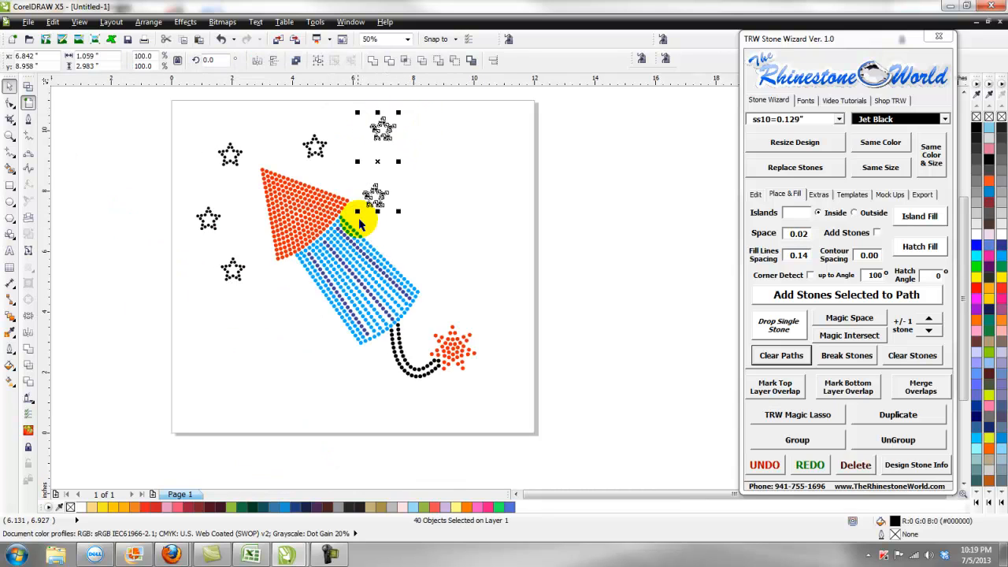
{"action": "left_click", "coordinate": [788, 141]}
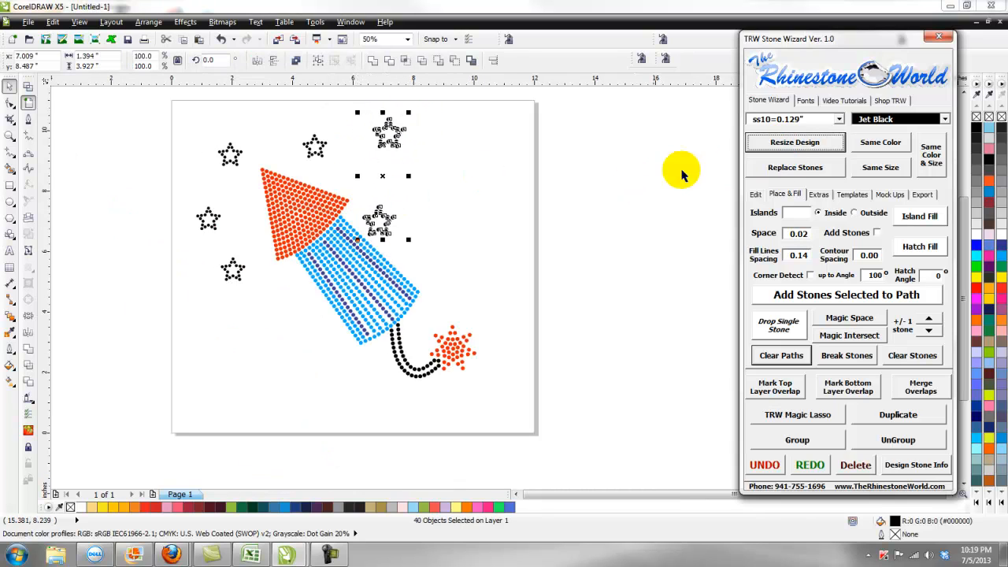
{"action": "left_click", "coordinate": [501, 206]}
- Move the lower of the two enlarged stars up beside the rocket nose and deselect it
{"action": "scroll", "coordinate": [389, 195], "scroll_direction": "up", "scroll_amount": 2}
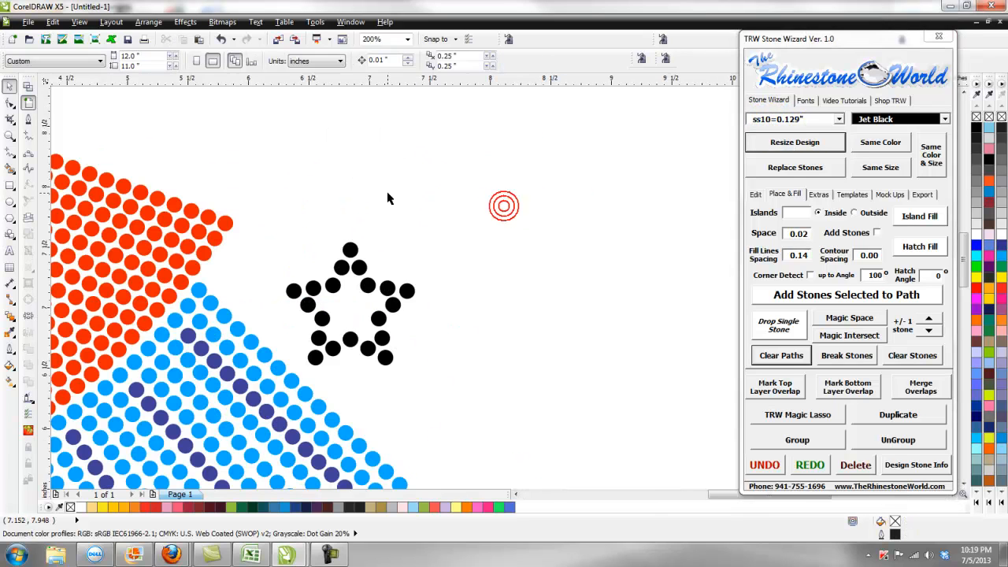
{"action": "left_click_drag", "start_coordinate": [454, 225], "coordinate": [303, 286]}
{"action": "scroll", "coordinate": [287, 368], "scroll_direction": "down", "scroll_amount": 1}
{"action": "left_click", "coordinate": [319, 328]}
{"action": "scroll", "coordinate": [273, 279], "scroll_direction": "down", "scroll_amount": 2}
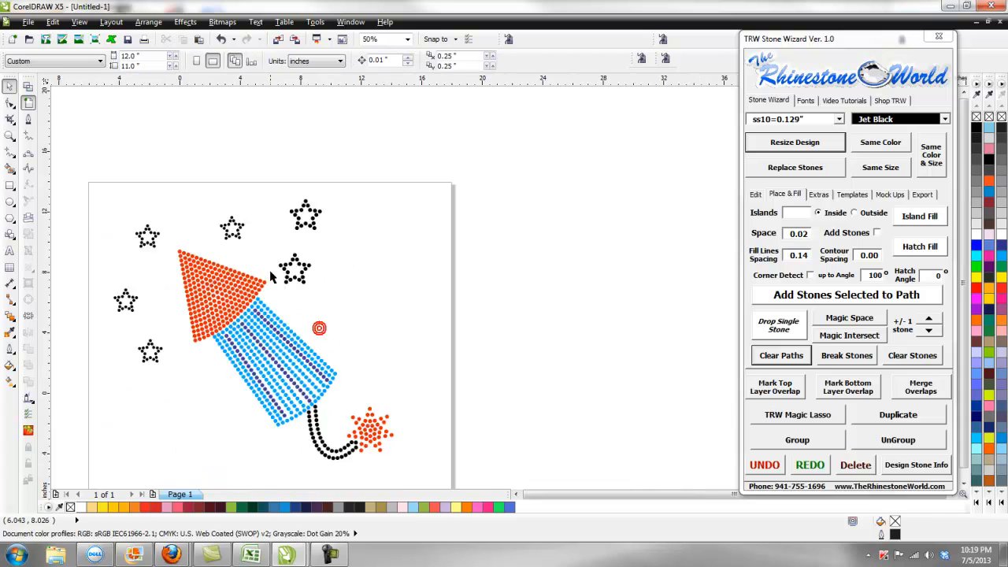
- Resize the star above the rocket nose to ss10 (0.129") stones
{"action": "scroll", "coordinate": [223, 241], "scroll_direction": "up", "scroll_amount": 2}
{"action": "scroll", "coordinate": [222, 245], "scroll_direction": "up", "scroll_amount": 2}
{"action": "left_click_drag", "start_coordinate": [378, 250], "coordinate": [540, 367]}
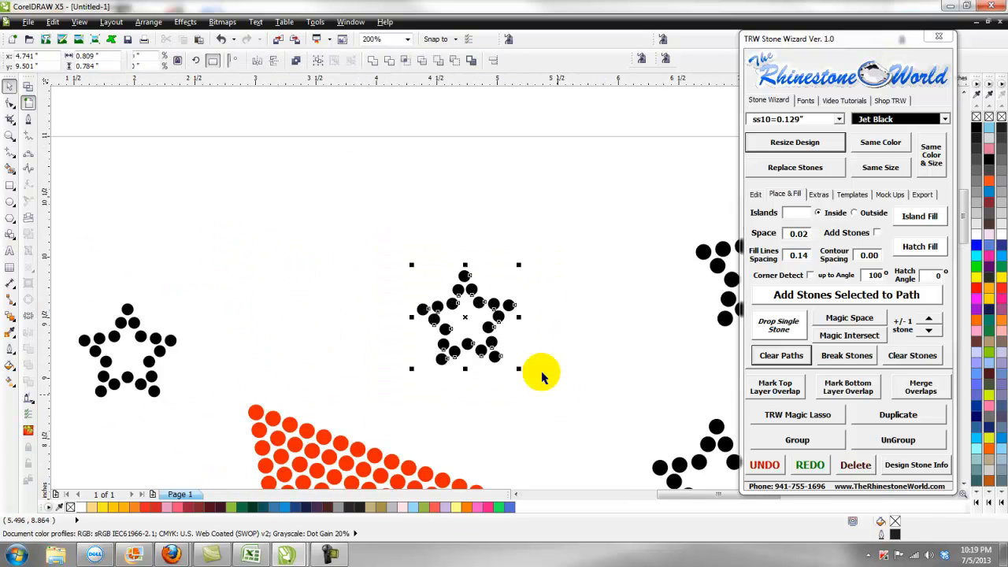
{"action": "left_click", "coordinate": [839, 118]}
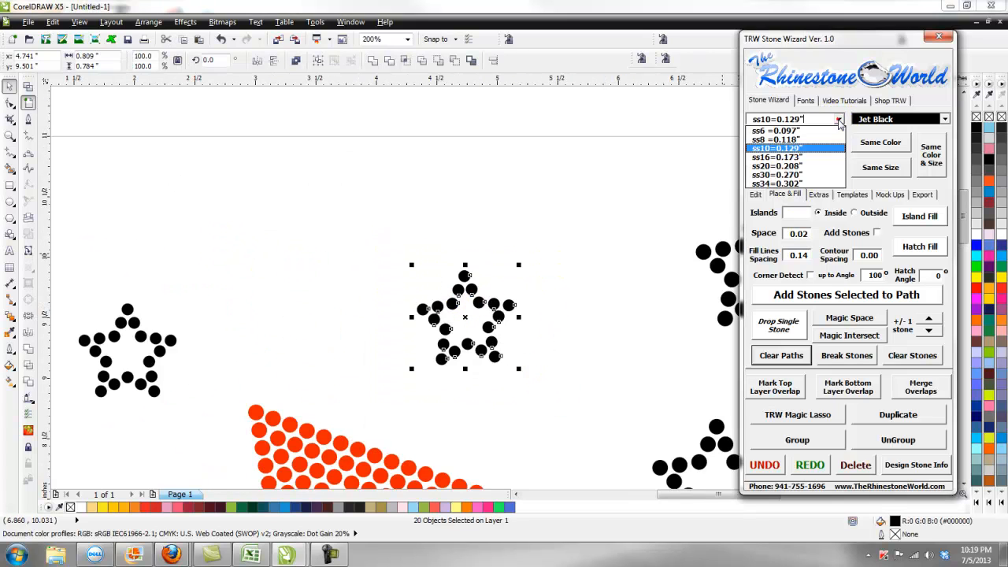
{"action": "left_click", "coordinate": [799, 152]}
{"action": "left_click", "coordinate": [792, 169]}
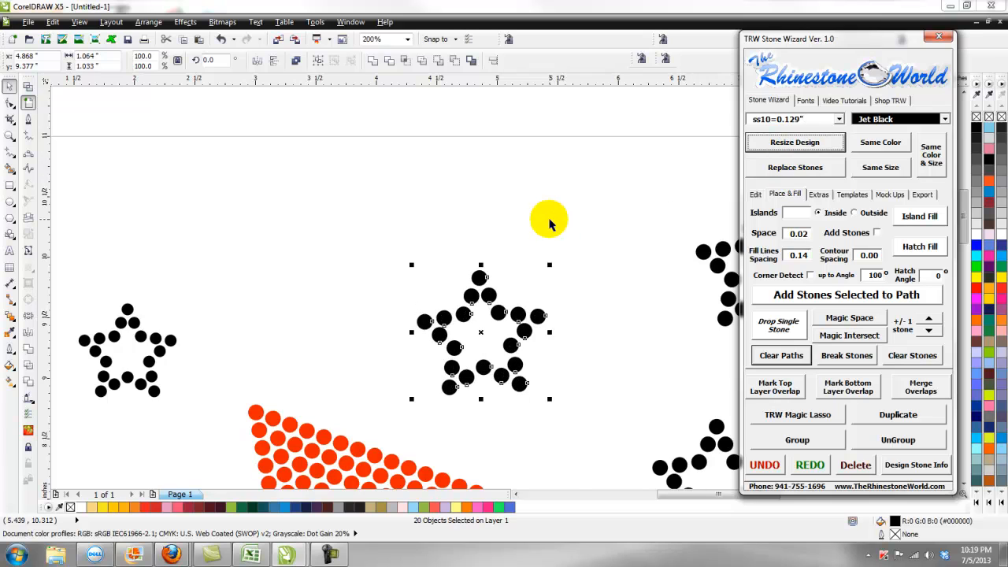
- Select the upper two stars left of the rocket, resize them to ss10 stones and clear the selection
{"action": "scroll", "coordinate": [550, 220], "scroll_direction": "down", "scroll_amount": 2}
{"action": "left_click_drag", "start_coordinate": [230, 227], "coordinate": [383, 468]}
{"action": "left_click", "coordinate": [789, 167]}
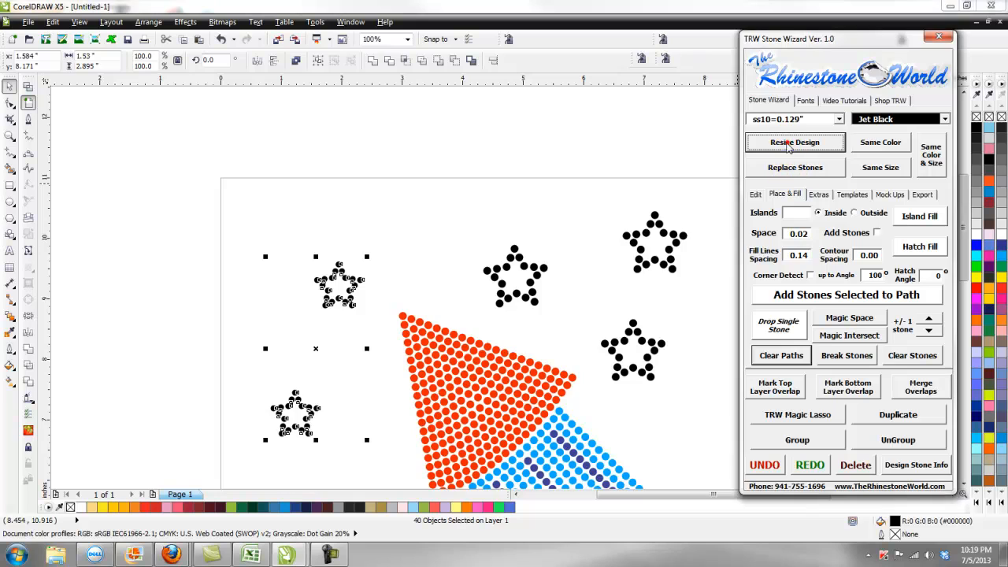
{"action": "left_click", "coordinate": [463, 250]}
- Try to resize the lowest star together with its neighbor's nearby stones to ss10, and undo the resize
{"action": "scroll", "coordinate": [429, 234], "scroll_direction": "down", "scroll_amount": 4}
{"action": "scroll", "coordinate": [418, 287], "scroll_direction": "up", "scroll_amount": 4}
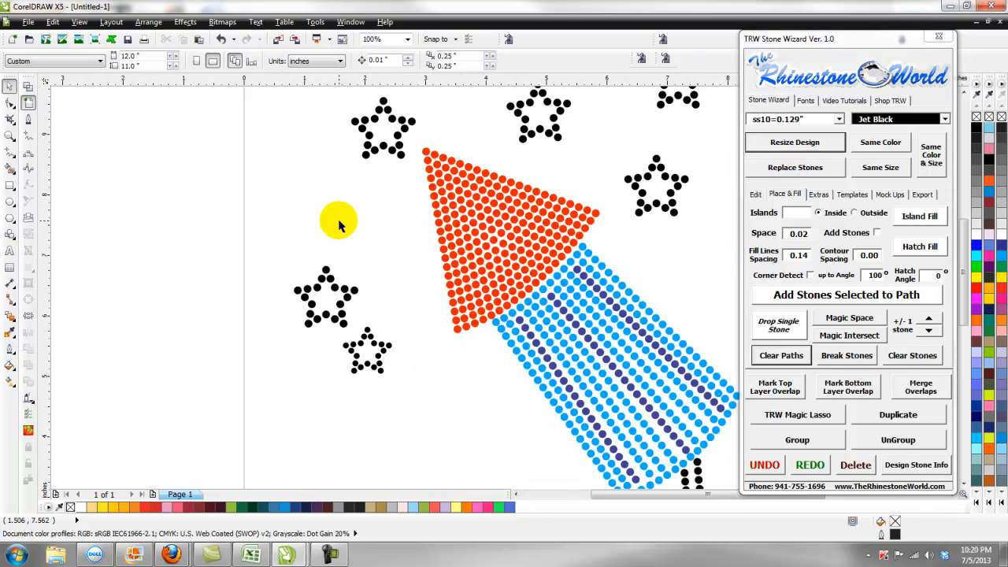
{"action": "left_click", "coordinate": [394, 343]}
{"action": "left_click_drag", "start_coordinate": [344, 392], "coordinate": [329, 405]}
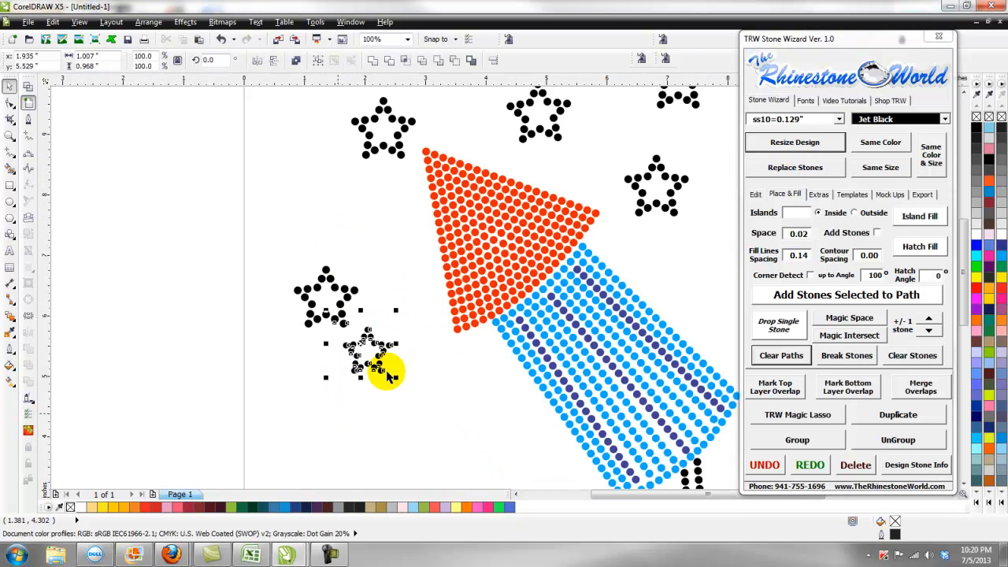
{"action": "left_click", "coordinate": [794, 144]}
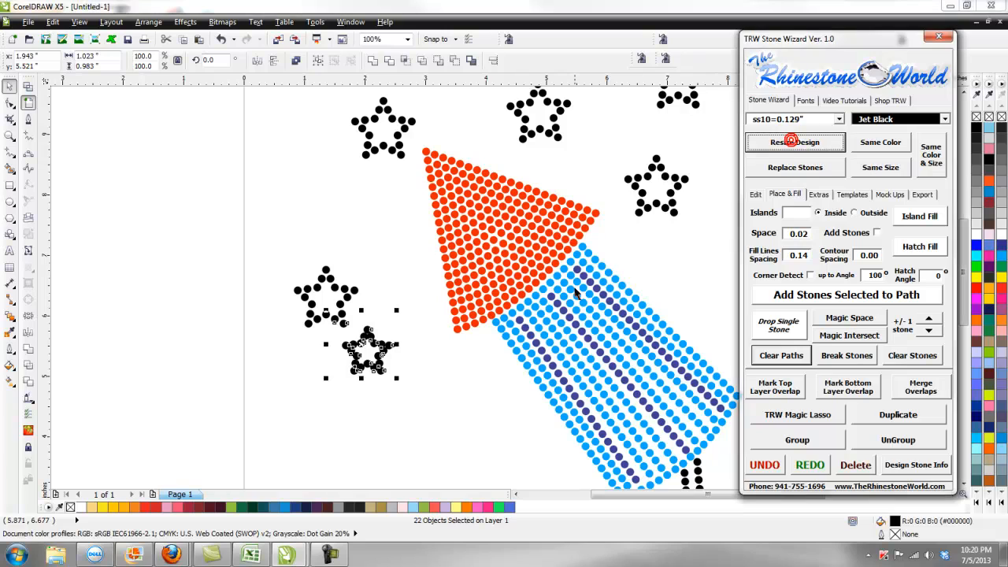
{"action": "left_click", "coordinate": [406, 359]}
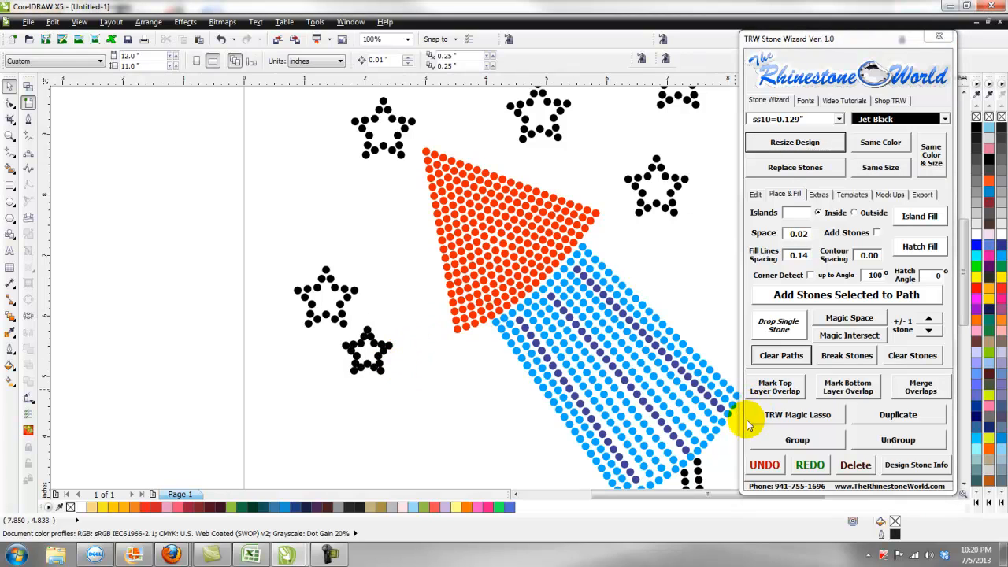
{"action": "key", "text": "ctrl+z"}
- Move the lowest star clear of its neighbor, resize it to ss10 stones and deselect it
{"action": "left_click_drag", "start_coordinate": [431, 406], "coordinate": [405, 368]}
{"action": "left_click_drag", "start_coordinate": [432, 335], "coordinate": [360, 407]}
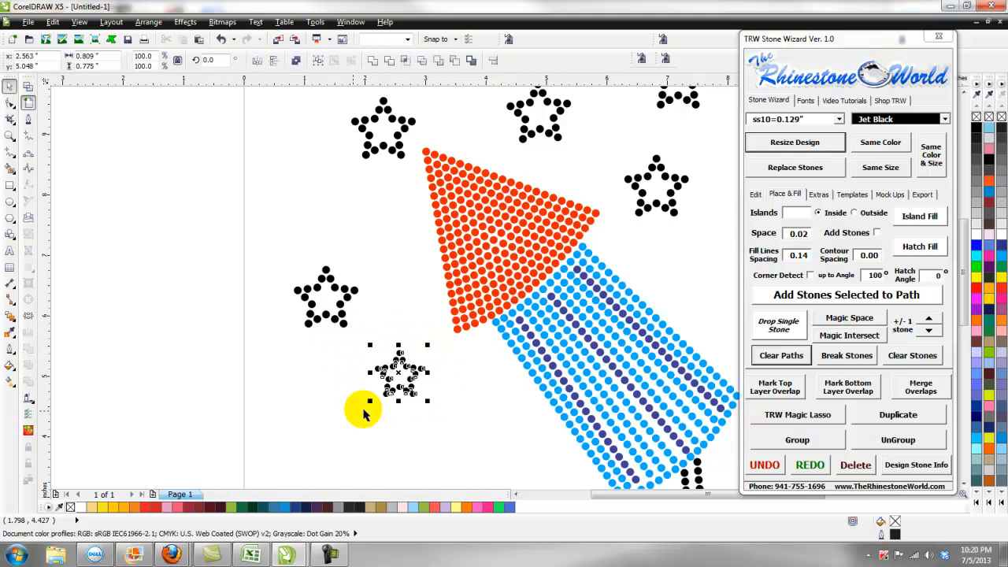
{"action": "left_click", "coordinate": [789, 142]}
{"action": "left_click", "coordinate": [450, 409]}
- Move the middle star left of the rocket up and bring the lowest star up beneath it
{"action": "left_click_drag", "start_coordinate": [258, 249], "coordinate": [337, 257]}
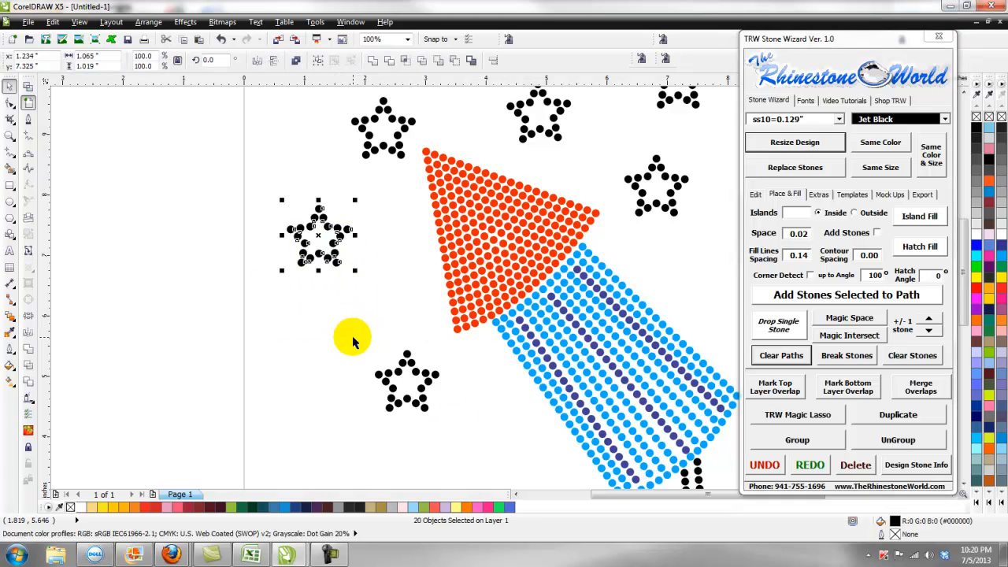
{"action": "left_click_drag", "start_coordinate": [355, 340], "coordinate": [457, 441]}
{"action": "left_click_drag", "start_coordinate": [394, 354], "coordinate": [387, 342]}
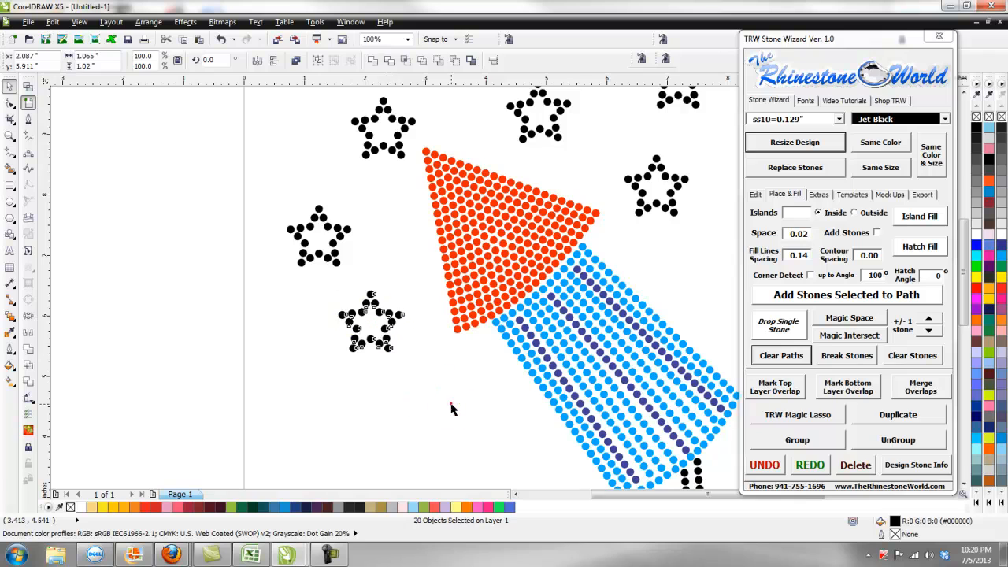
{"action": "left_click", "coordinate": [452, 407]}
- Check the stone information for the entire design and close the report
{"action": "scroll", "coordinate": [459, 360], "scroll_direction": "down", "scroll_amount": 2}
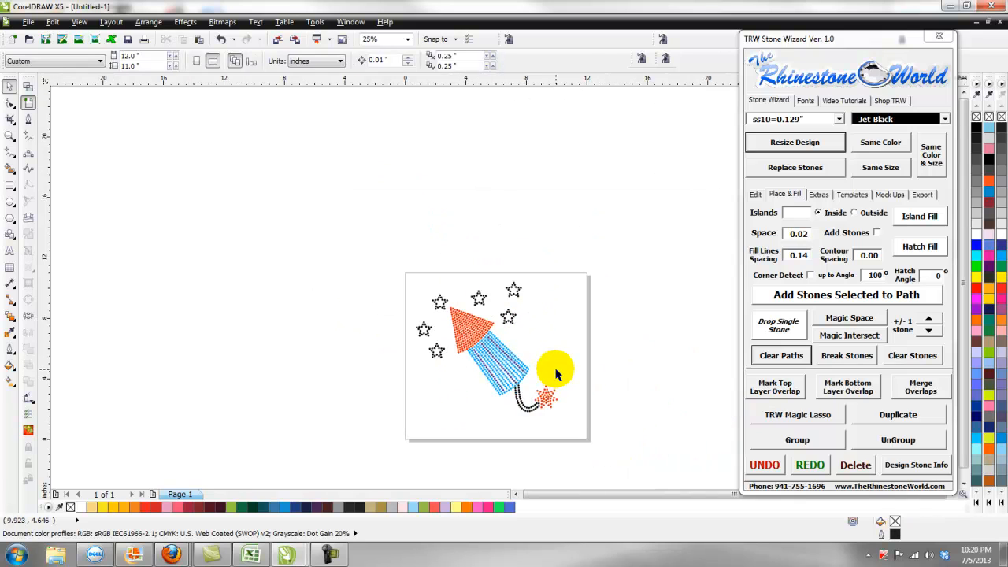
{"action": "key", "text": "ctrl+a"}
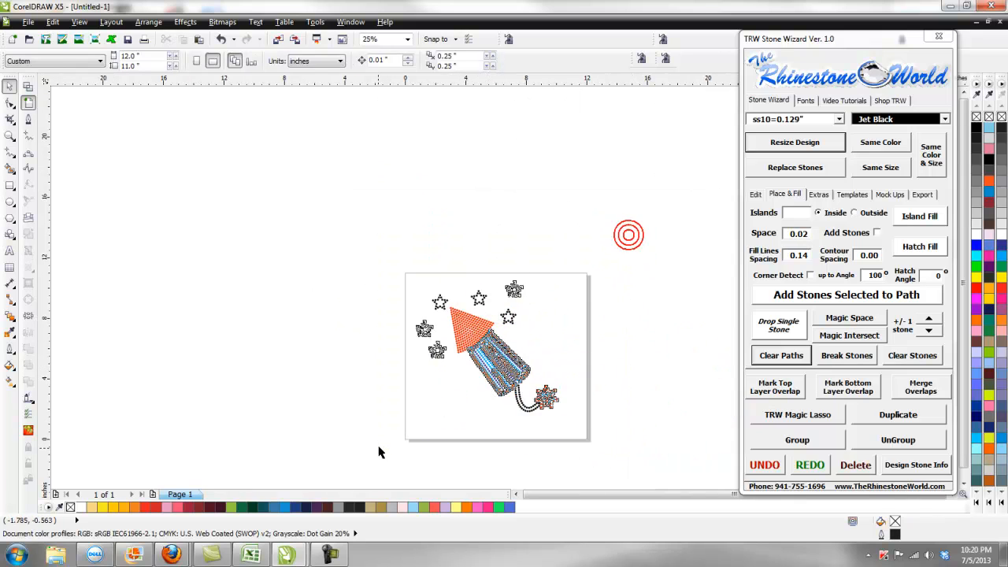
{"action": "left_click", "coordinate": [932, 466]}
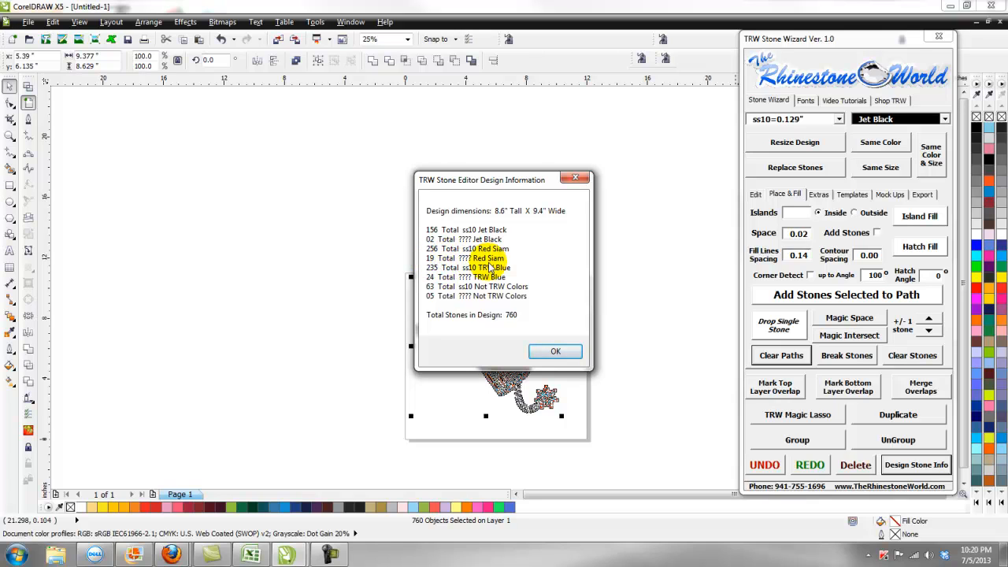
{"action": "left_click", "coordinate": [574, 177]}
- Select all red stones by the shared color of a stone in the fuse's spark
{"action": "scroll", "coordinate": [547, 405], "scroll_direction": "up", "scroll_amount": 4}
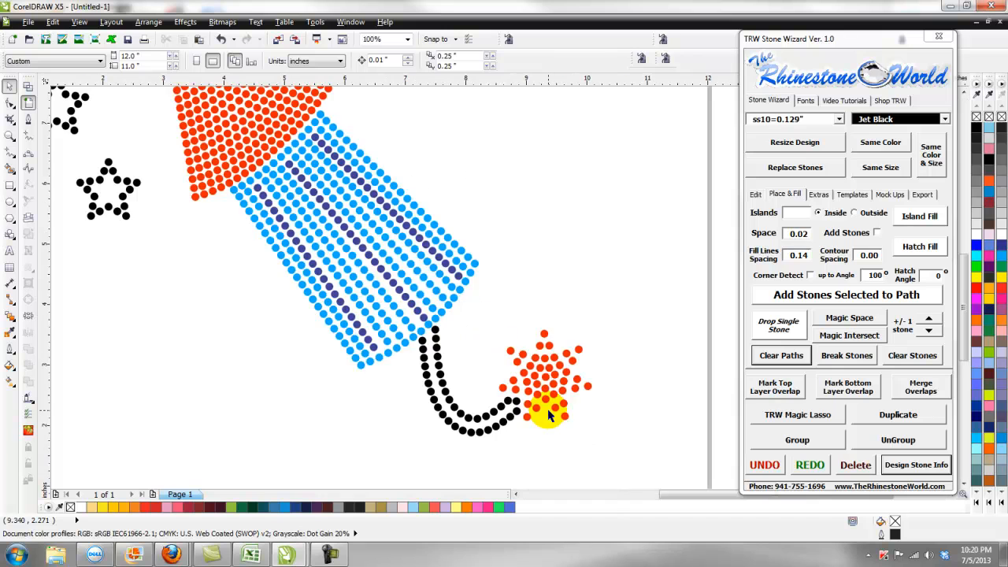
{"action": "scroll", "coordinate": [539, 381], "scroll_direction": "up", "scroll_amount": 2}
{"action": "scroll", "coordinate": [532, 368], "scroll_direction": "down", "scroll_amount": 2}
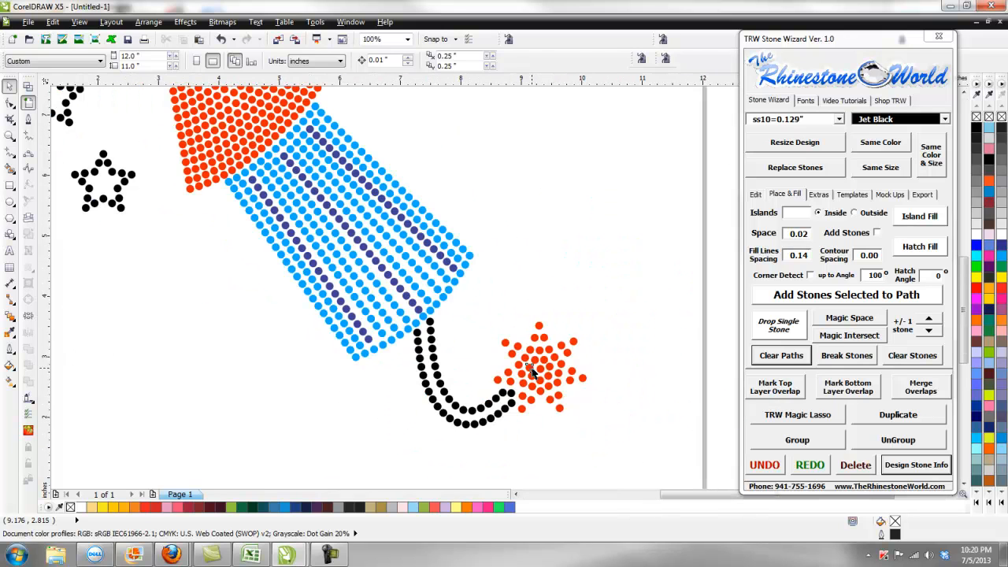
{"action": "left_click", "coordinate": [531, 368]}
{"action": "left_click", "coordinate": [878, 142]}
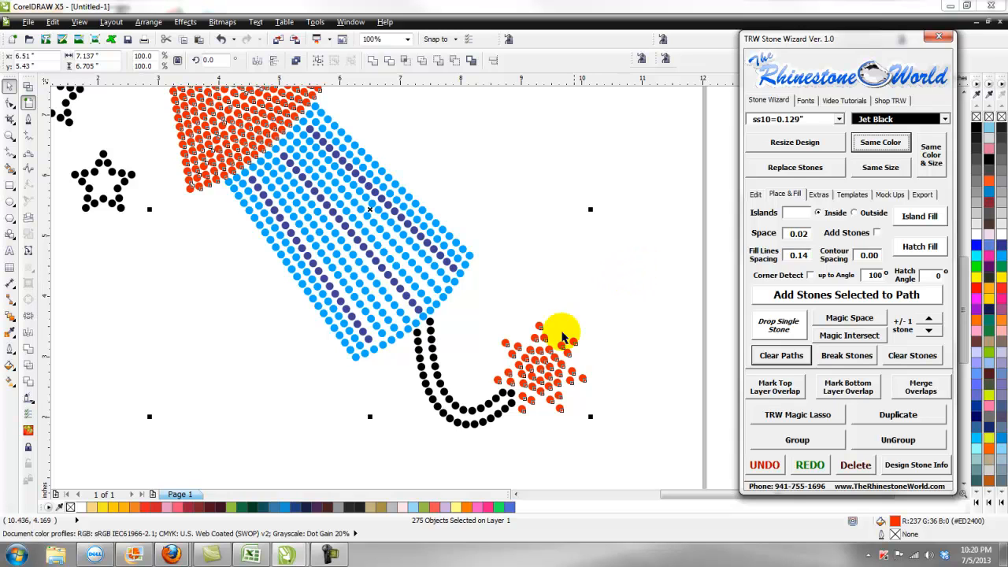
- Try to move the selected red stones off the page, undo their moves and clear the selection
{"action": "scroll", "coordinate": [531, 346], "scroll_direction": "down", "scroll_amount": 4}
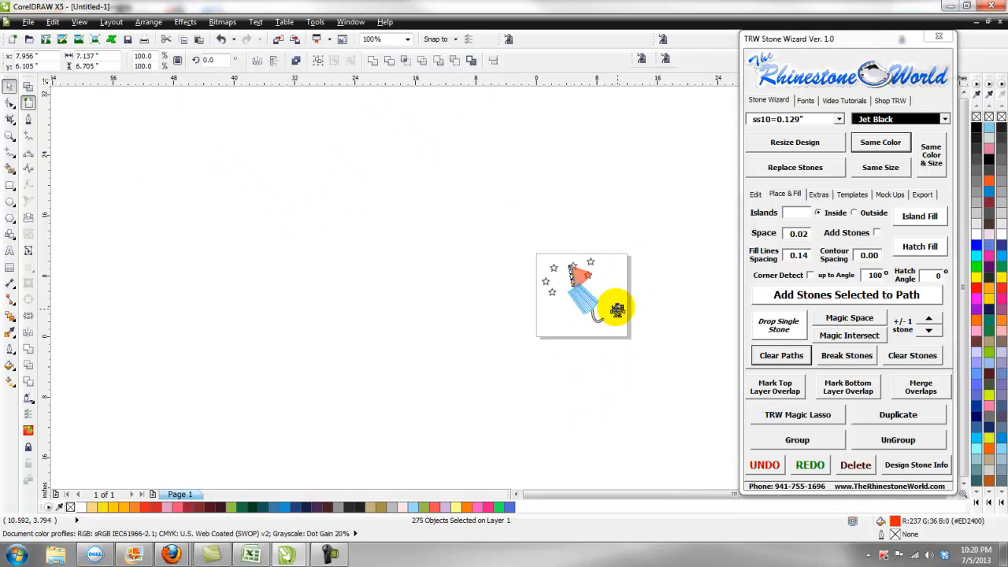
{"action": "scroll", "coordinate": [599, 300], "scroll_direction": "up", "scroll_amount": 4}
{"action": "scroll", "coordinate": [559, 252], "scroll_direction": "down", "scroll_amount": 3}
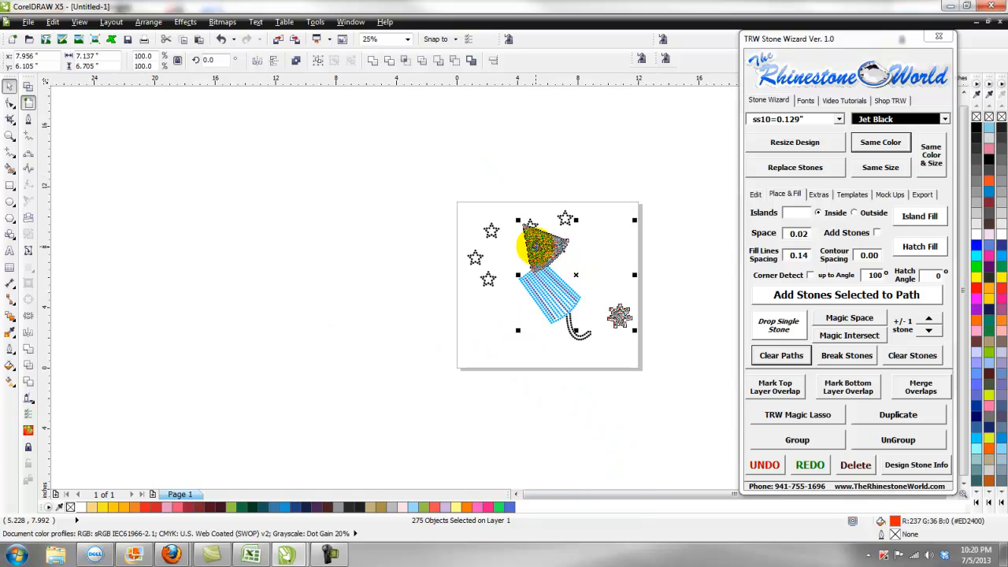
{"action": "left_click_drag", "start_coordinate": [543, 248], "coordinate": [380, 324]}
{"action": "key", "text": "ctrl+z"}
{"action": "key", "text": "ctrl+z"}
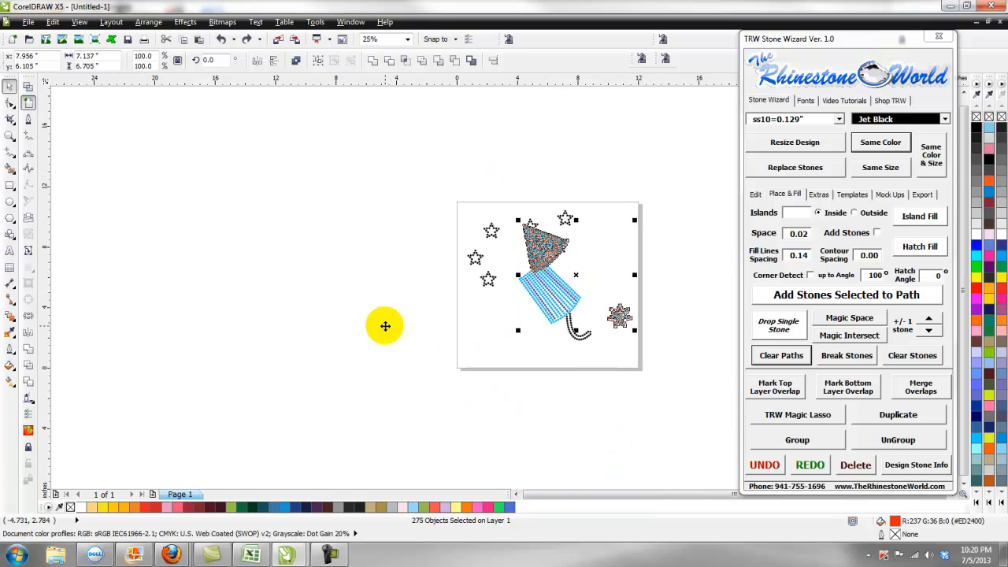
{"action": "left_click", "coordinate": [458, 333]}
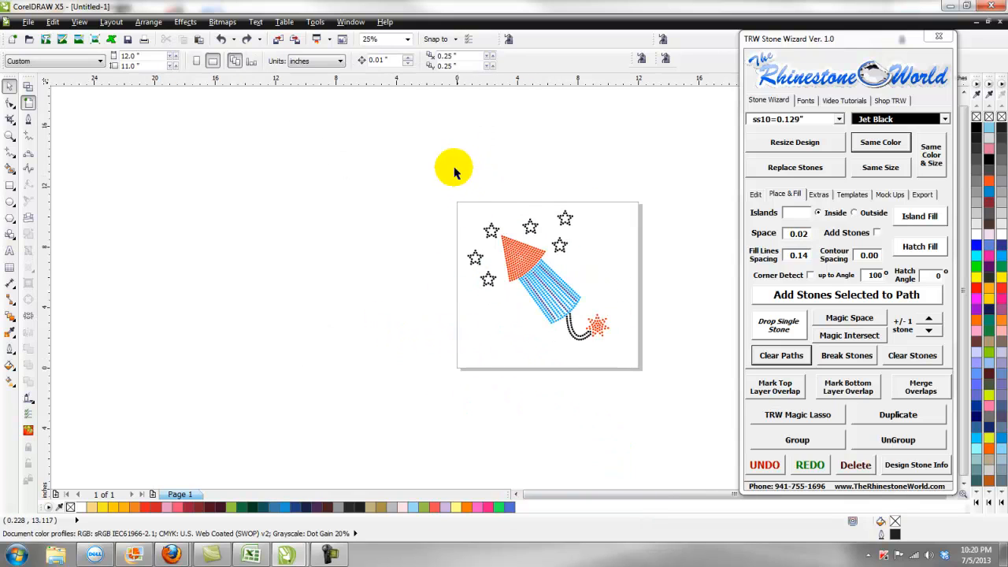
- Merge the overlapping stones across the entire design and clear the selection
{"action": "left_click_drag", "start_coordinate": [642, 354], "coordinate": [644, 356]}
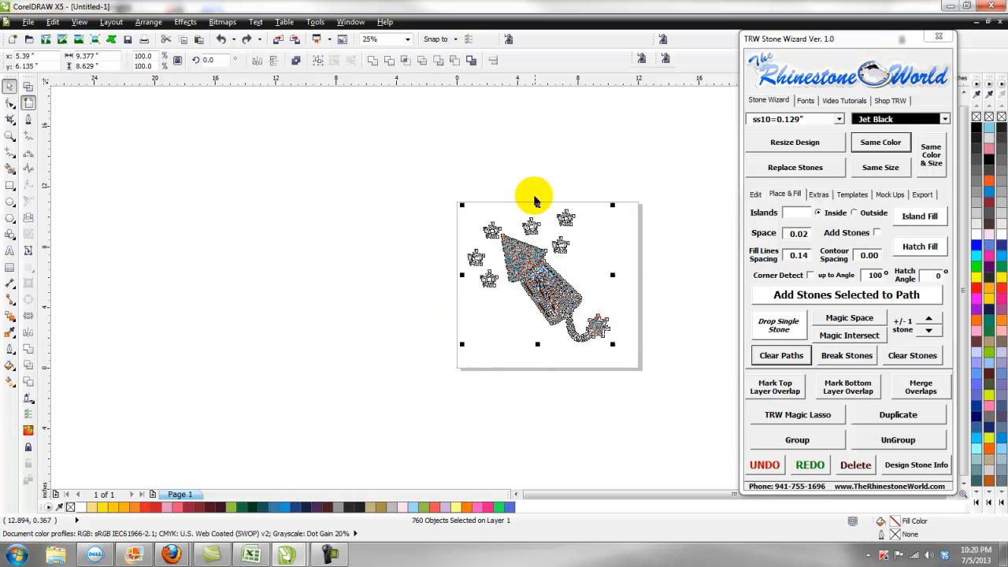
{"action": "left_click", "coordinate": [922, 387]}
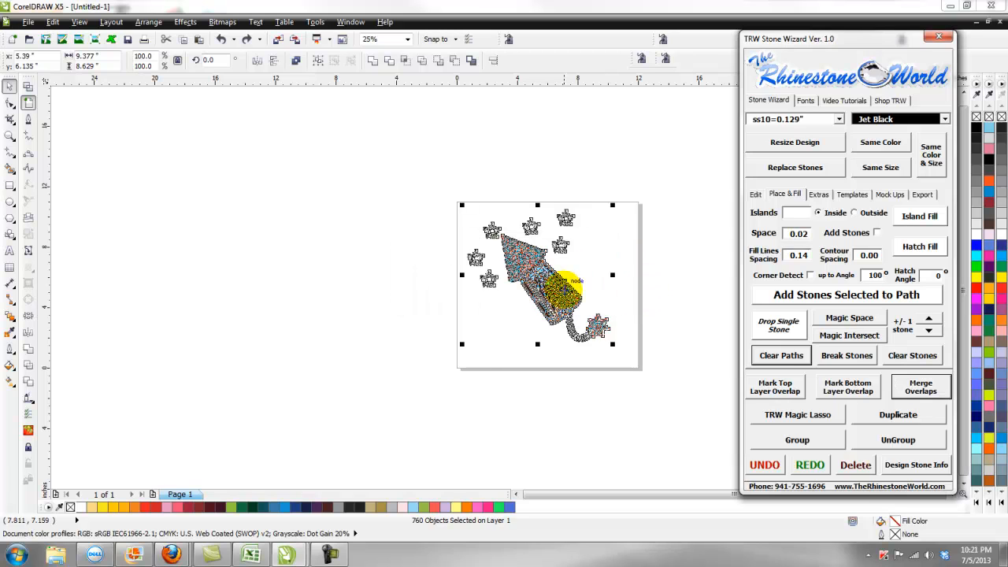
{"action": "left_click", "coordinate": [666, 279]}
{"action": "scroll", "coordinate": [592, 293], "scroll_direction": "up", "scroll_amount": 1}
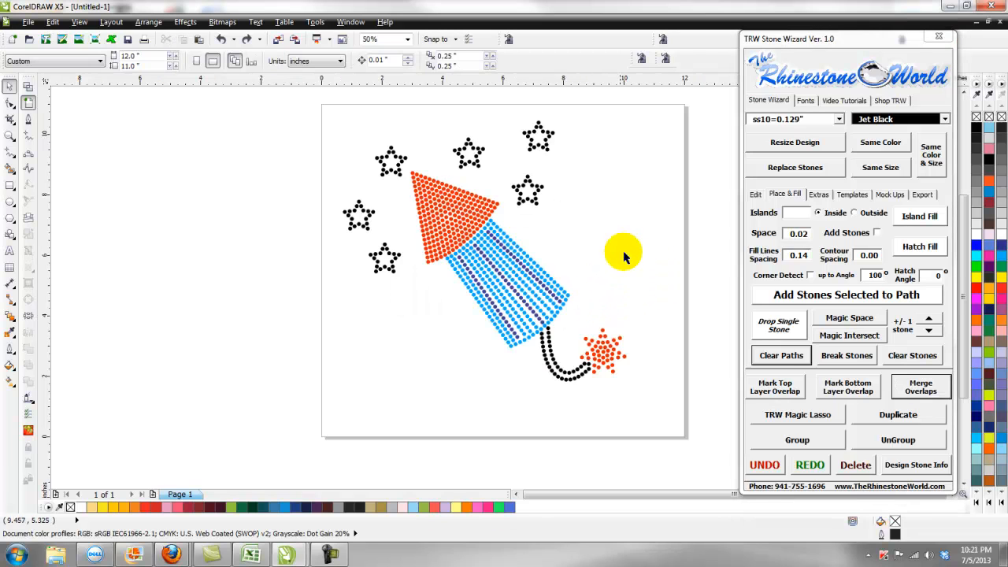
- Check the stone information for the entire design after merging its overlaps and close the report
{"action": "scroll", "coordinate": [623, 257], "scroll_direction": "down", "scroll_amount": 1}
{"action": "mouse_move", "coordinate": [667, 354]}
{"action": "left_mouse_down"}
{"action": "mouse_move", "coordinate": [457, 193]}
{"action": "mouse_move", "coordinate": [422, 154]}
{"action": "left_mouse_up"}
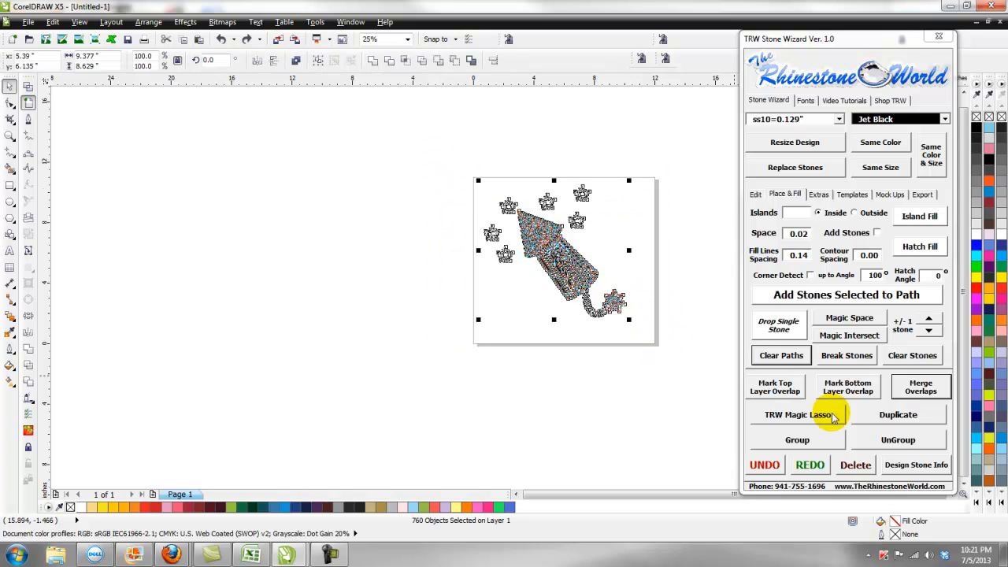
{"action": "left_click", "coordinate": [914, 466]}
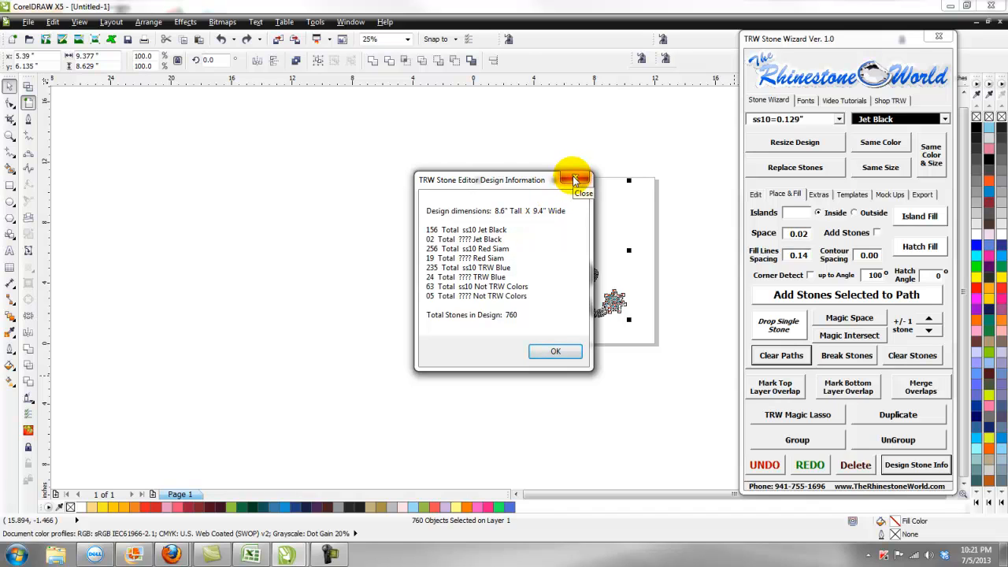
{"action": "left_click", "coordinate": [574, 181]}
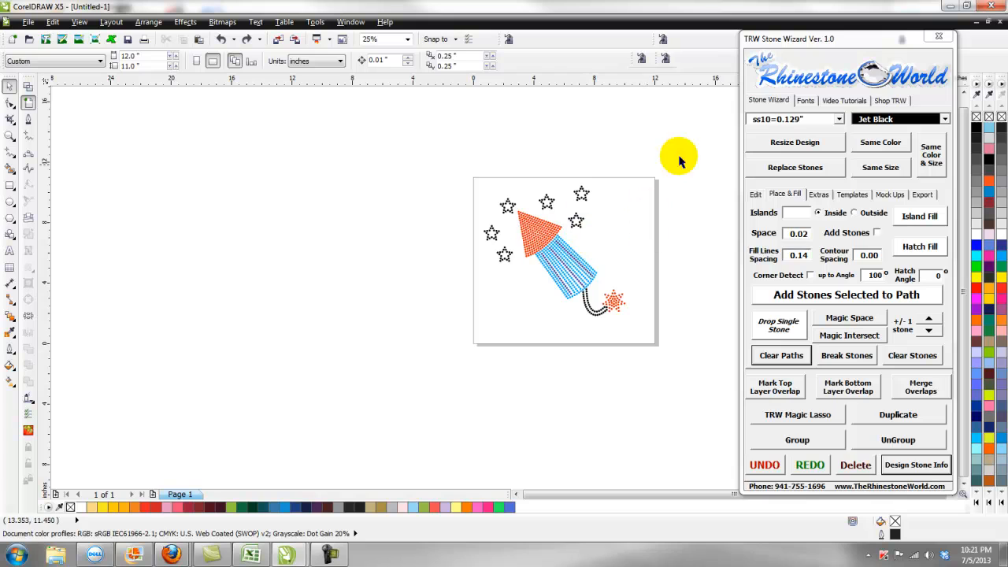
- Resize all stones in the design to ss10, check the design's stone information and clear the selection
{"action": "left_click_drag", "start_coordinate": [679, 150], "coordinate": [441, 372]}
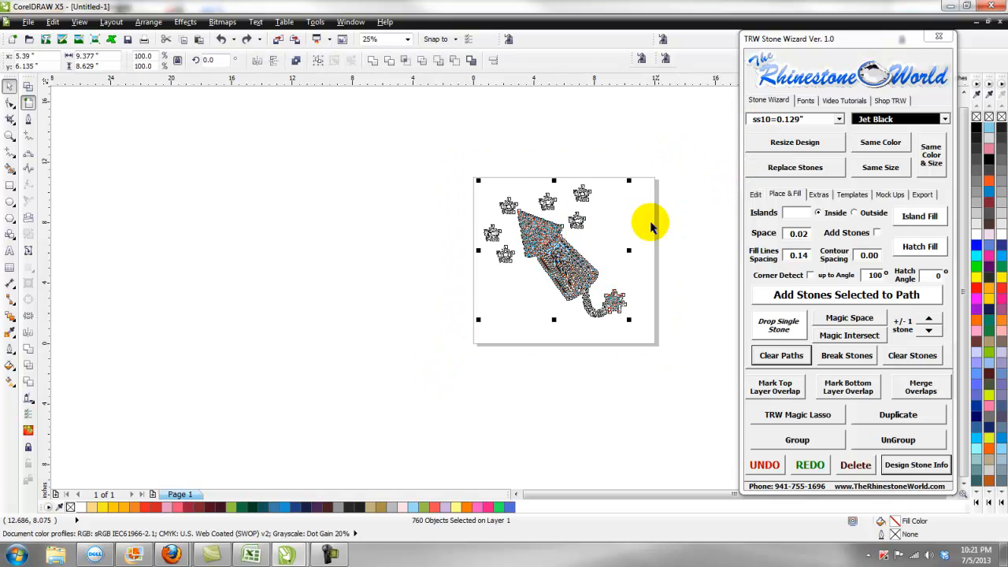
{"action": "left_click", "coordinate": [782, 146]}
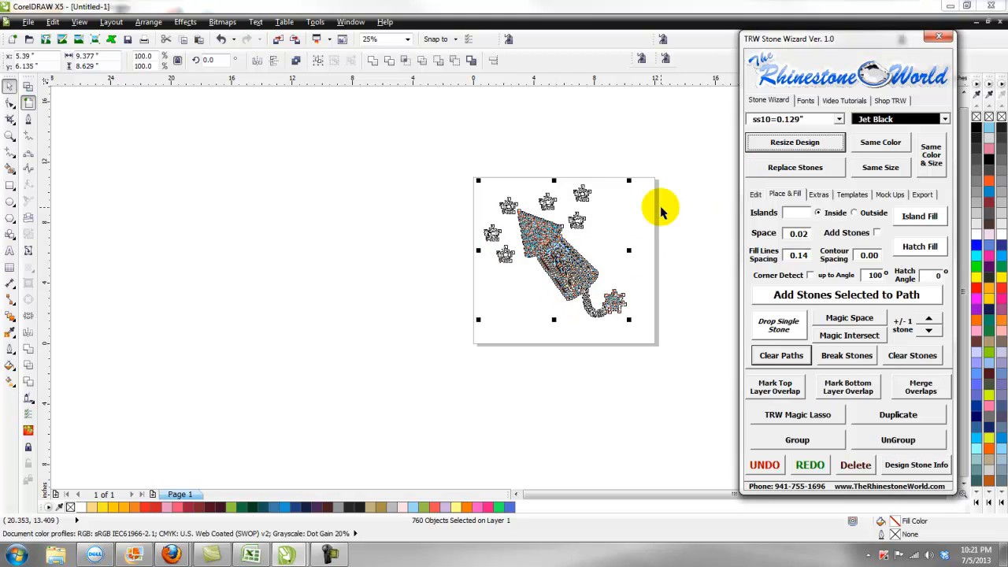
{"action": "left_click", "coordinate": [916, 464]}
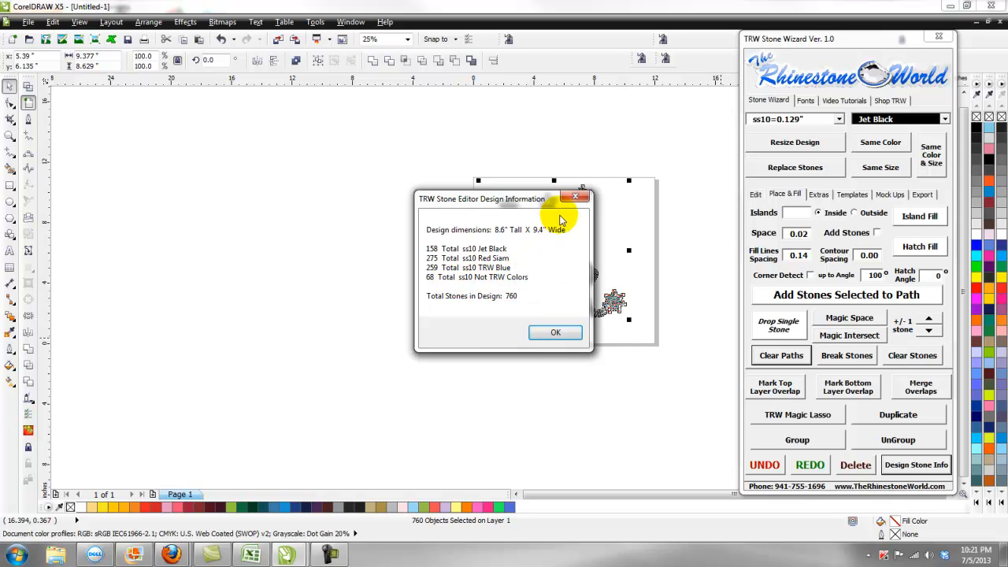
{"action": "left_click", "coordinate": [568, 332]}
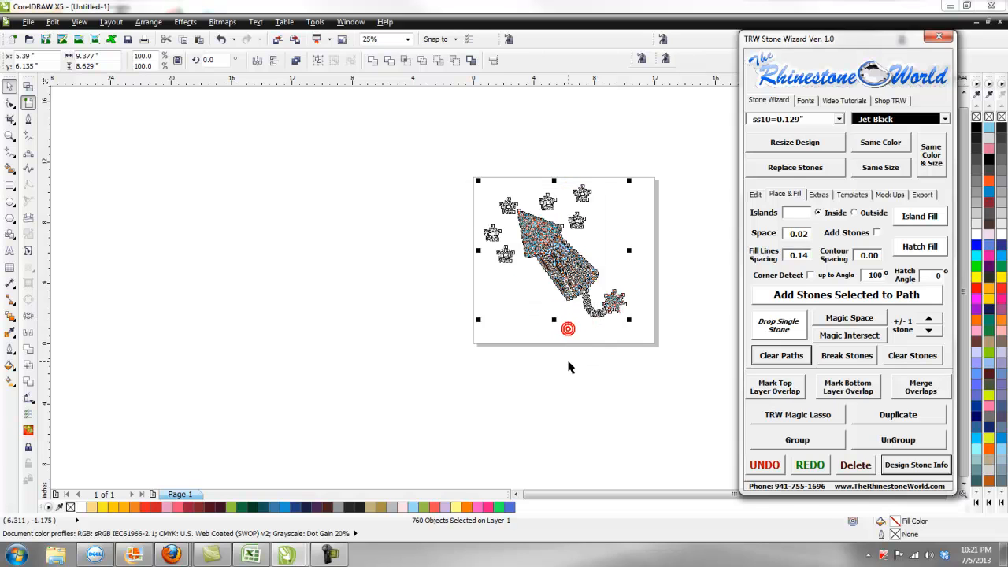
{"action": "left_click", "coordinate": [568, 361]}
- Select all black stones by the shared color of a stone in one of the stars
{"action": "scroll", "coordinate": [581, 198], "scroll_direction": "up", "scroll_amount": 3}
{"action": "left_click", "coordinate": [582, 191]}
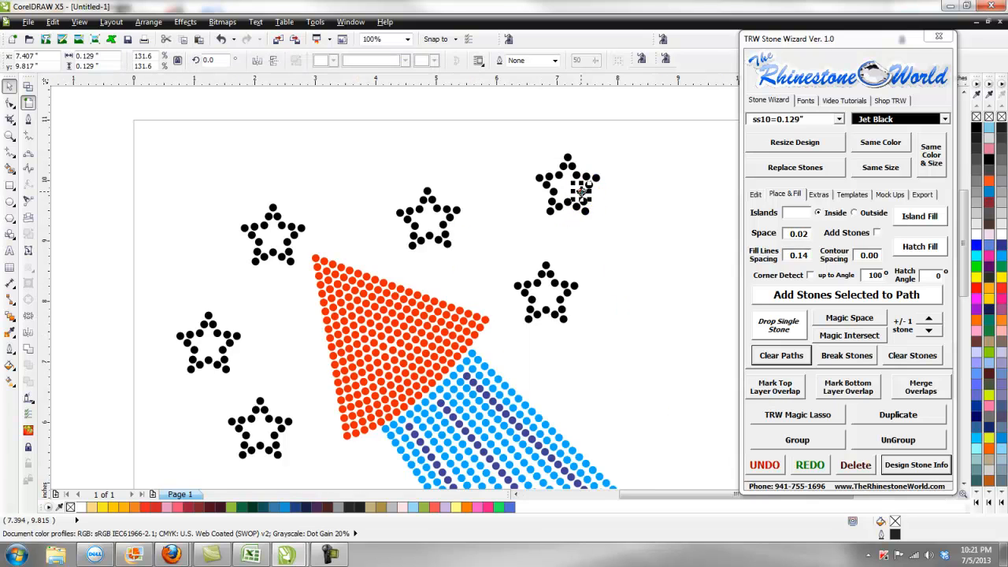
{"action": "left_click", "coordinate": [873, 142]}
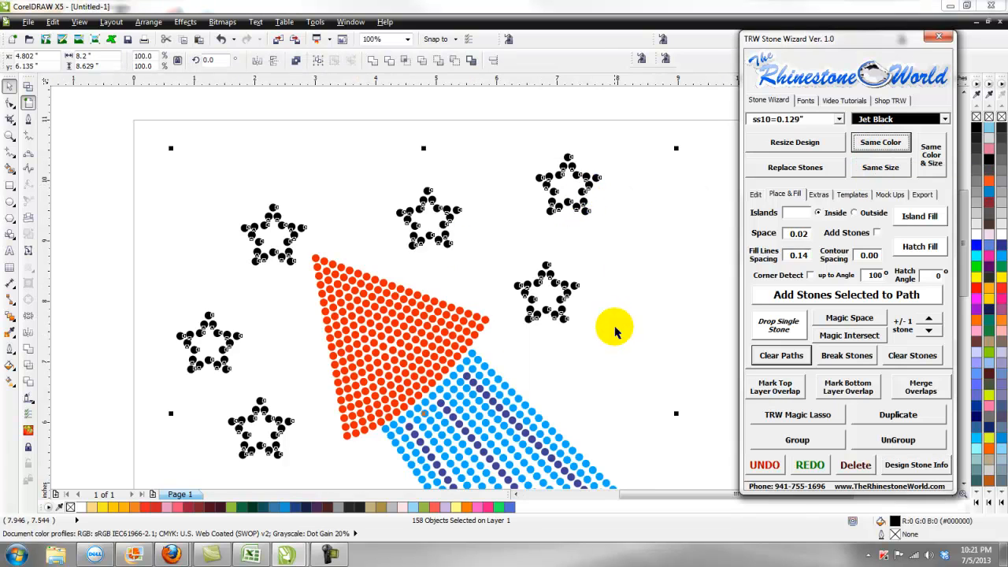
{"action": "scroll", "coordinate": [637, 314], "scroll_direction": "down", "scroll_amount": 3}
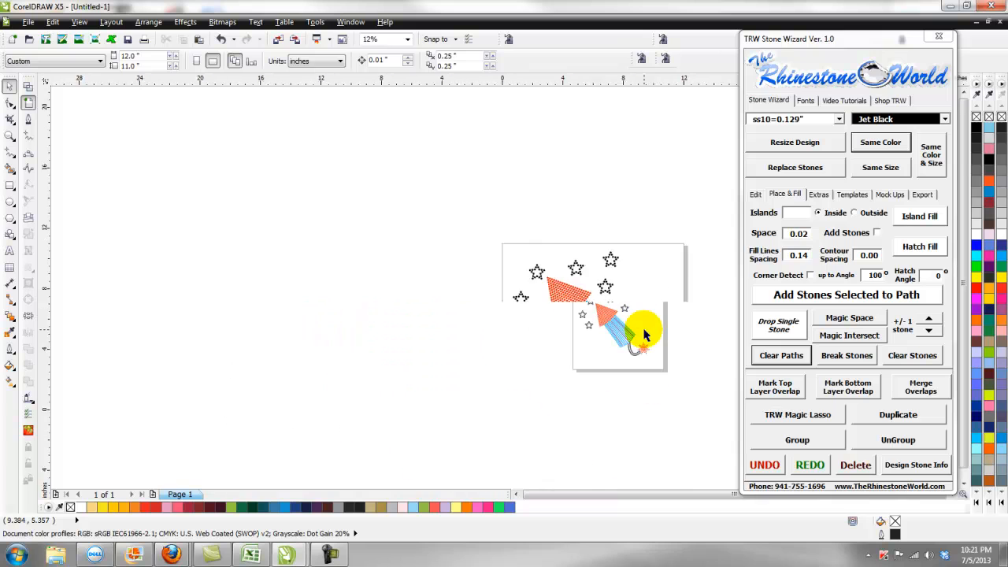
{"action": "left_click", "coordinate": [569, 239]}
{"action": "left_click", "coordinate": [873, 142]}
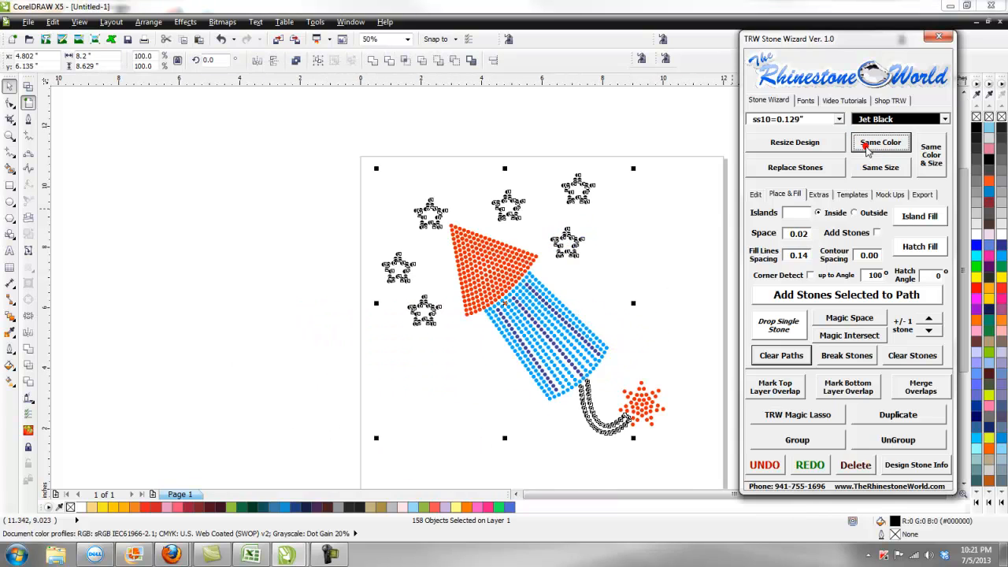
- Select all red stones by the shared color of a spark stone, then clear the selection
{"action": "left_click", "coordinate": [633, 331]}
{"action": "left_click", "coordinate": [644, 406]}
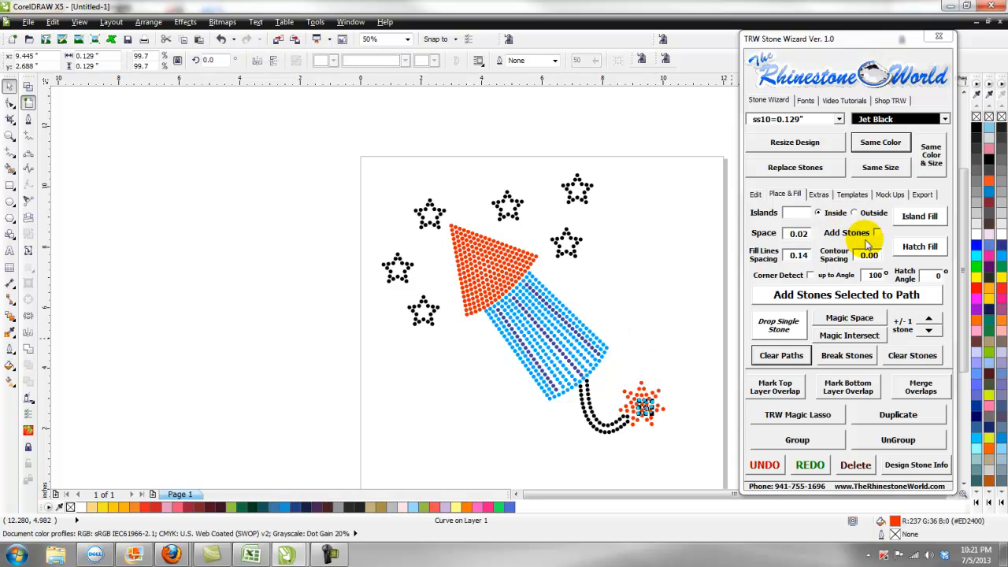
{"action": "left_click", "coordinate": [867, 150]}
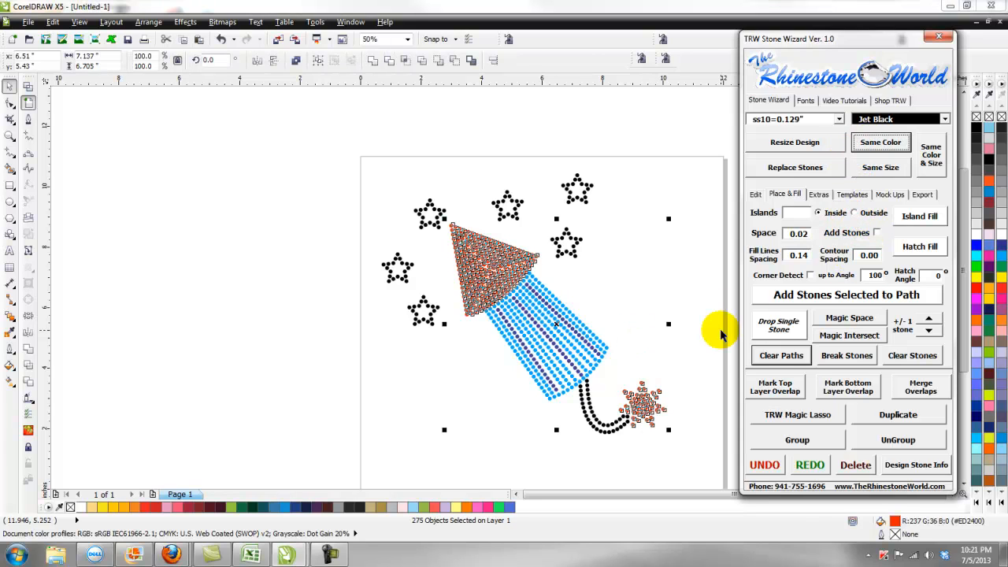
{"action": "left_click", "coordinate": [621, 315]}
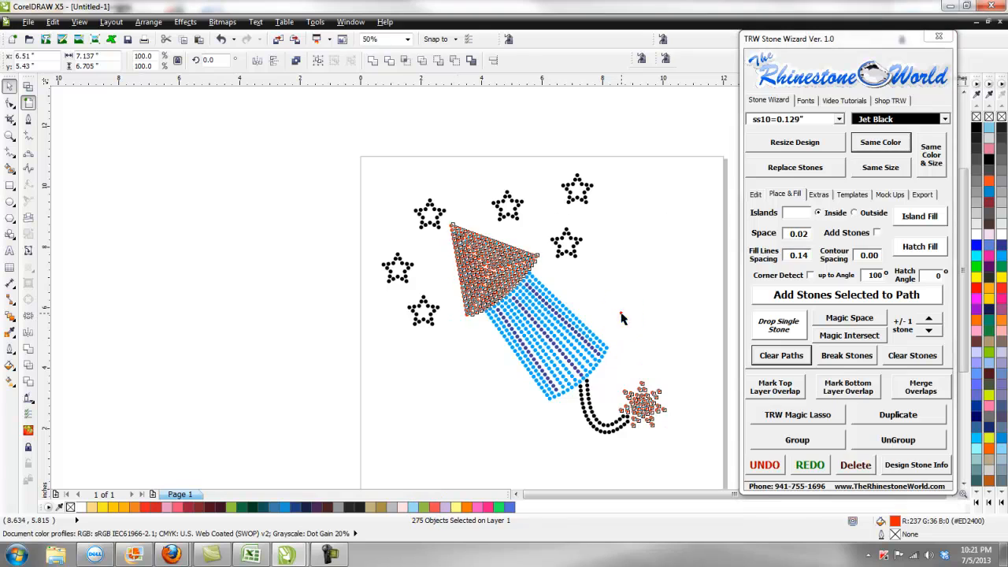
- Select all dark blue stripe stones on the rocket body by shared color and replace them with ss10 Cobalt stones
{"action": "left_click", "coordinate": [583, 340]}
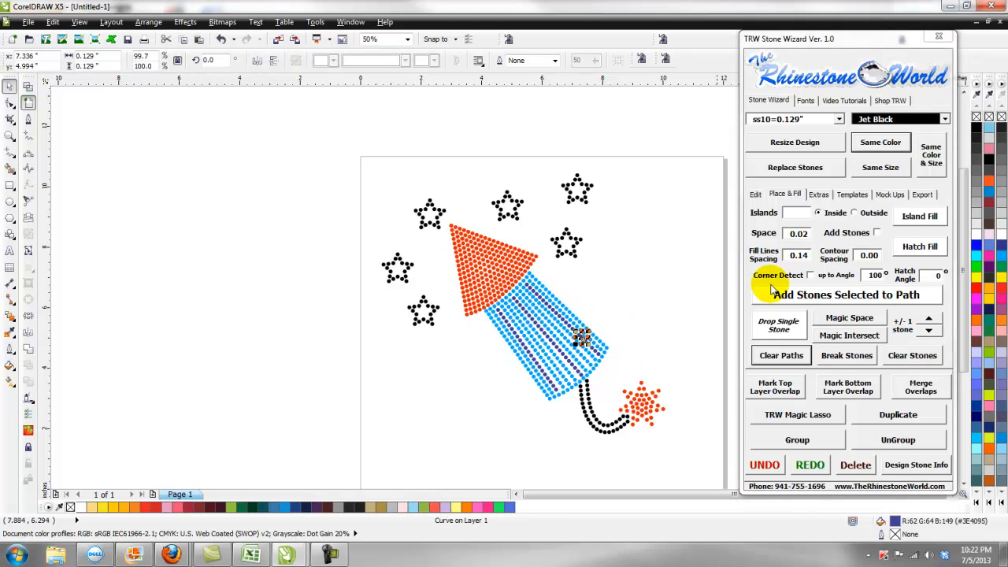
{"action": "left_click", "coordinate": [871, 145]}
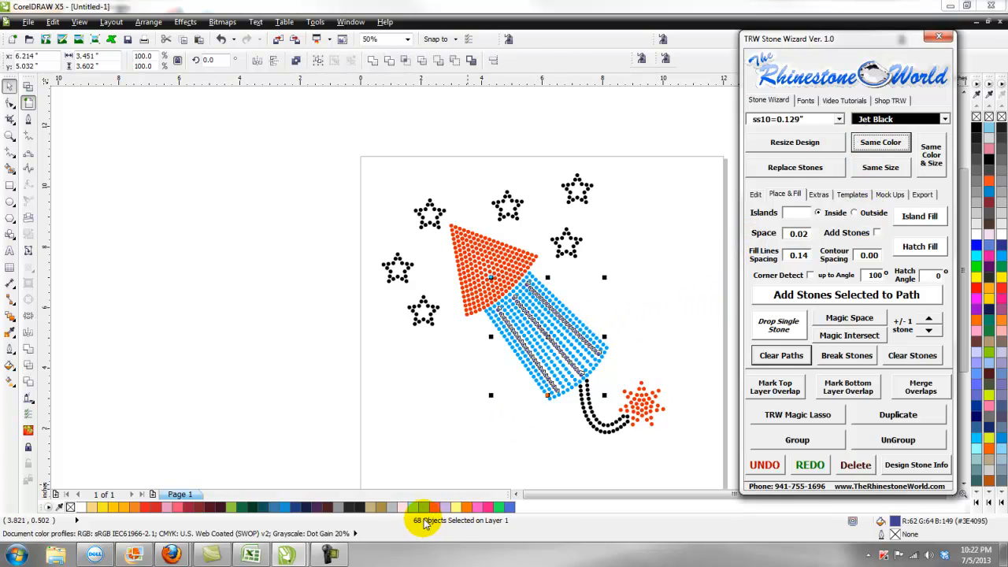
{"action": "left_click", "coordinate": [898, 119]}
{"action": "type", "text": "c"}
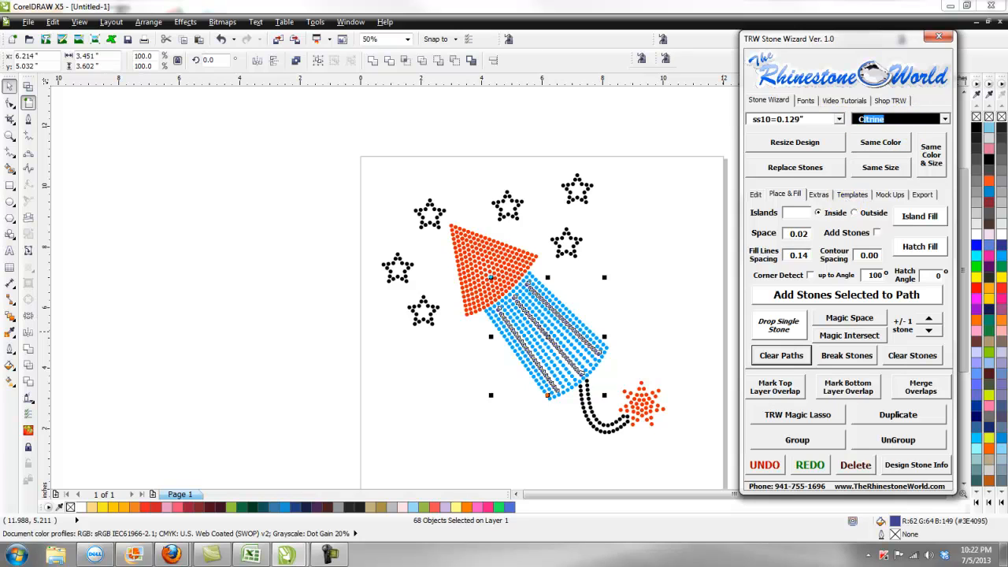
{"action": "type", "text": "obalt"}
{"action": "key", "text": "Return"}
{"action": "left_click", "coordinate": [795, 167]}
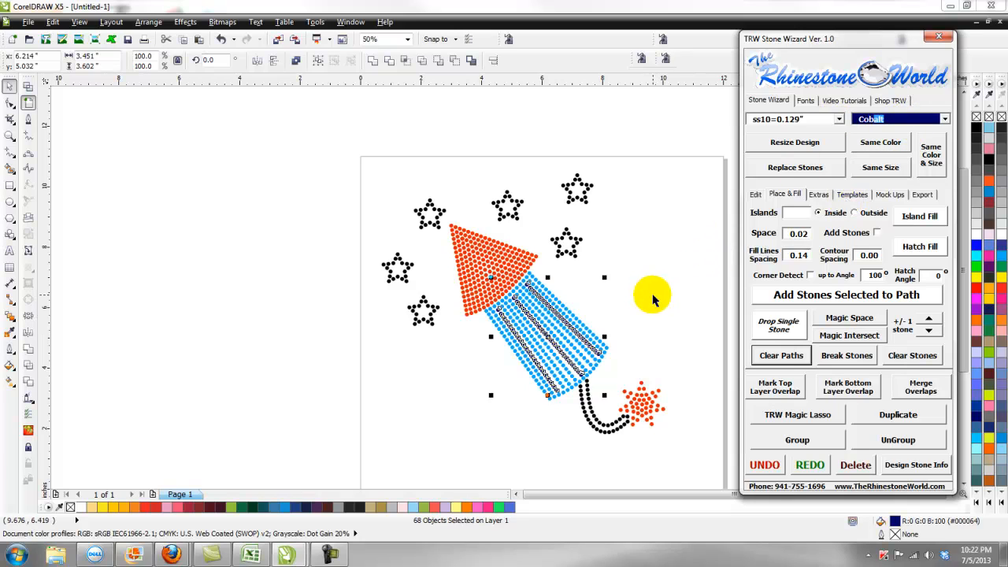
{"action": "scroll", "coordinate": [590, 342], "scroll_direction": "up", "scroll_amount": 2}
{"action": "scroll", "coordinate": [590, 342], "scroll_direction": "down", "scroll_amount": 2}
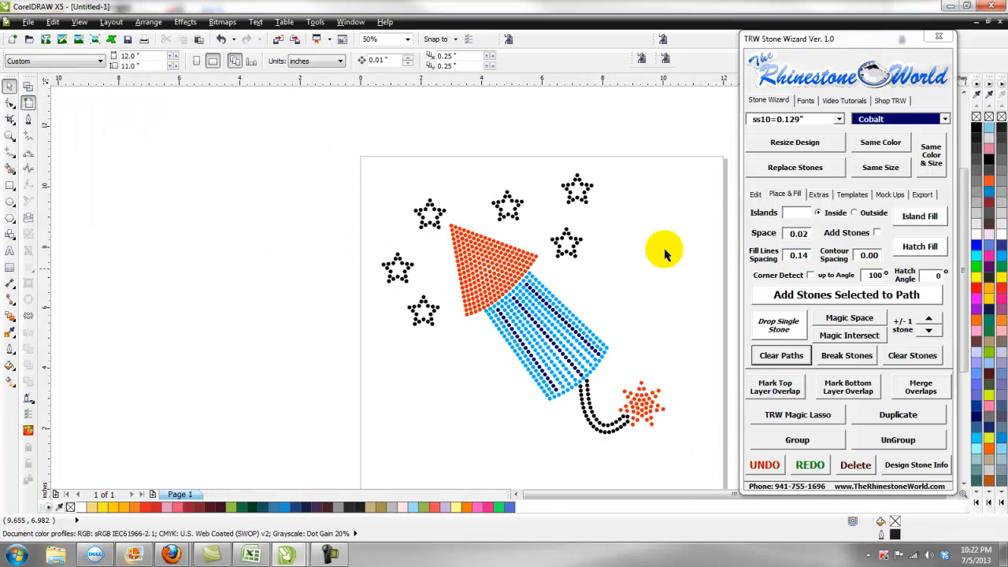
- Check the stone information for the entire recolored design, close the report and clear the selection
{"action": "left_click_drag", "start_coordinate": [673, 126], "coordinate": [325, 460]}
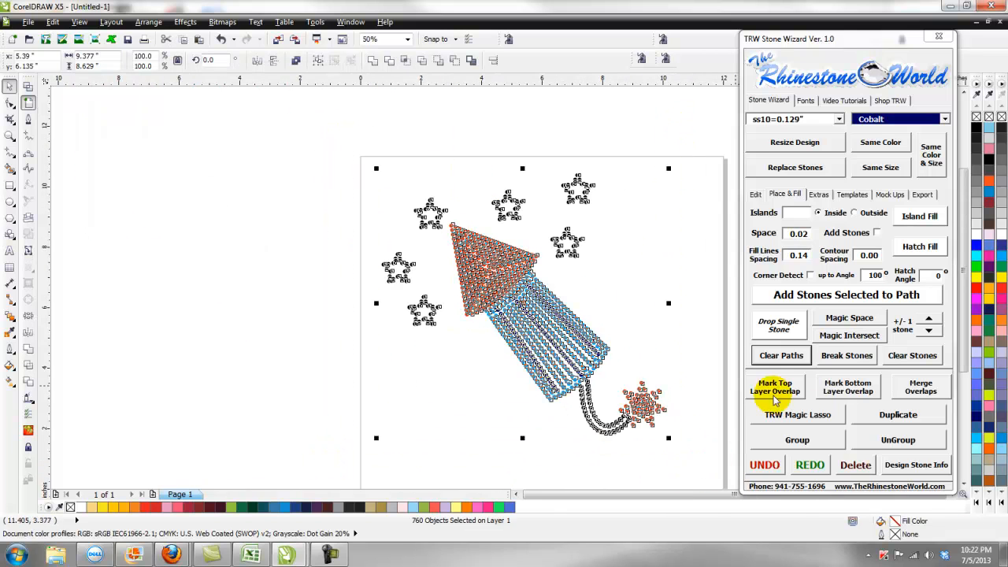
{"action": "left_click", "coordinate": [906, 466]}
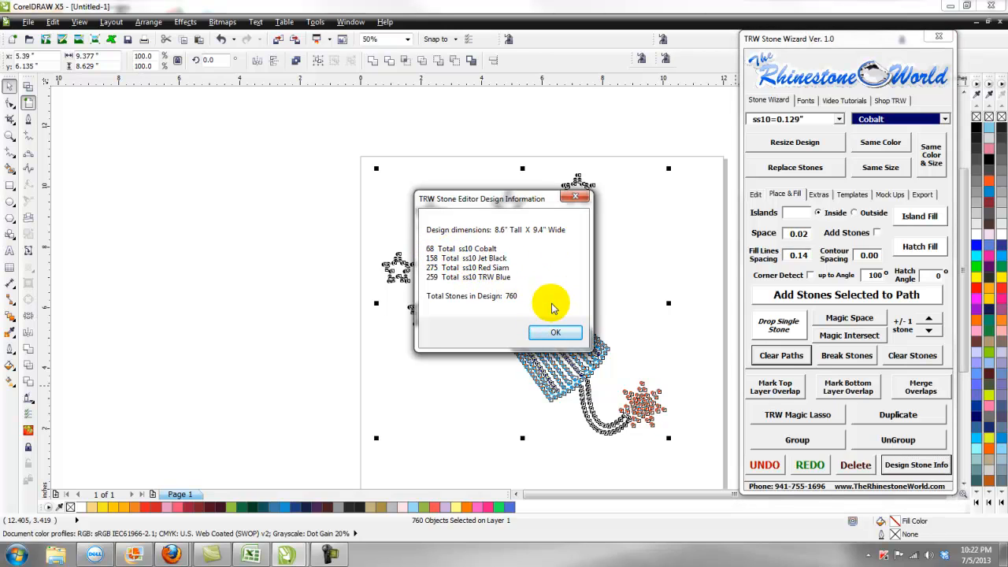
{"action": "left_click", "coordinate": [576, 196]}
{"action": "left_click", "coordinate": [670, 258]}
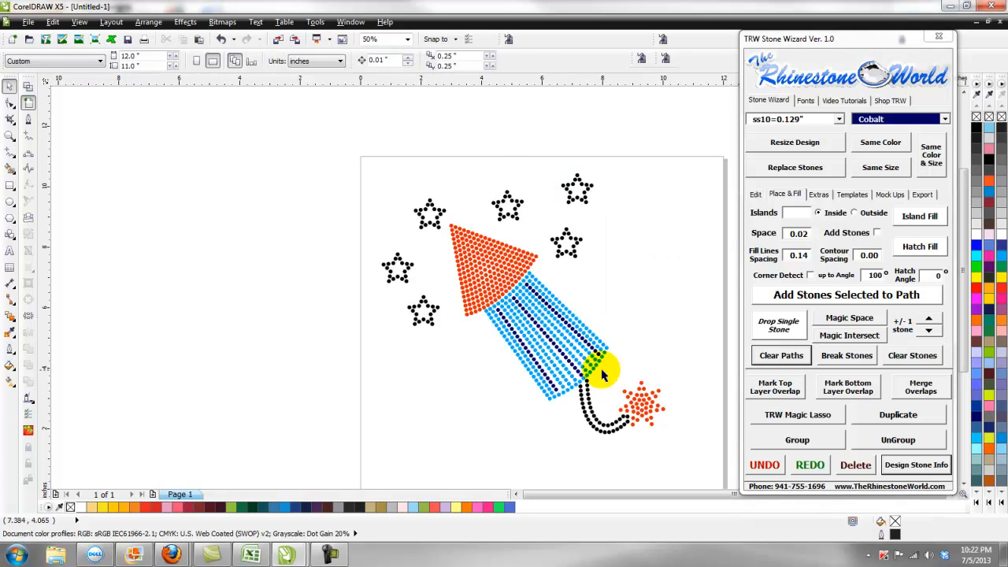
{"action": "scroll", "coordinate": [557, 364], "scroll_direction": "up", "scroll_amount": 2}
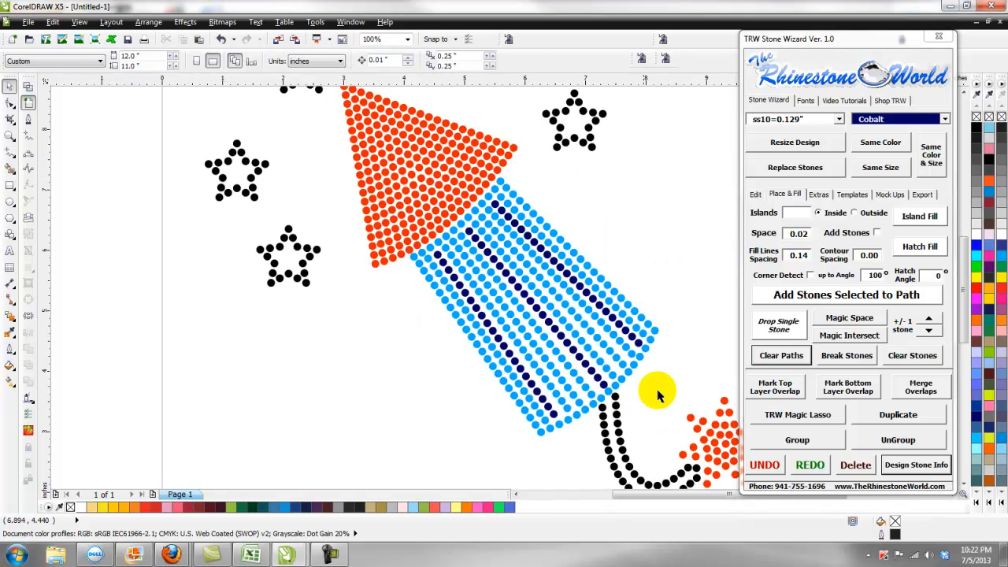
{"action": "scroll", "coordinate": [526, 319], "scroll_direction": "down", "scroll_amount": 2}
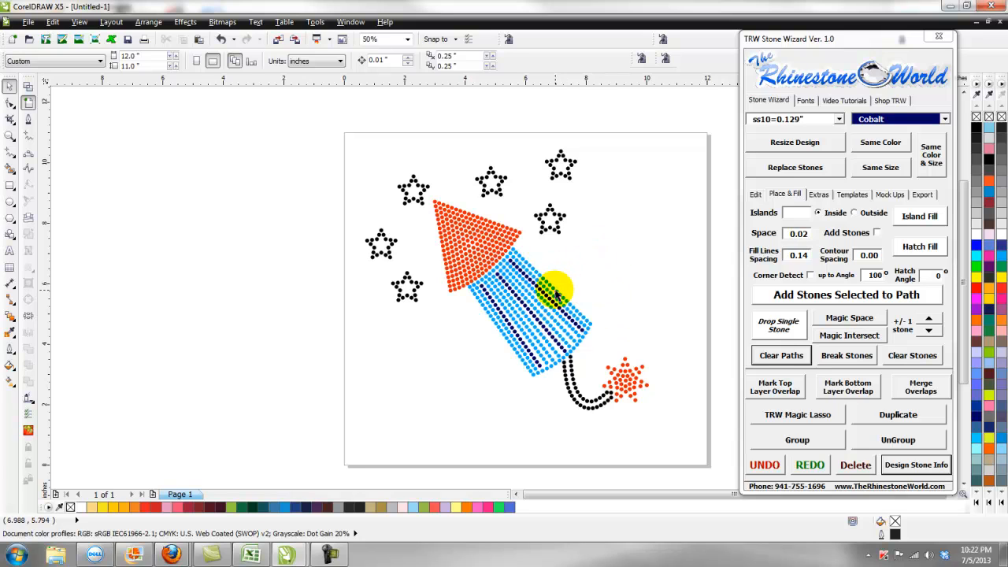
{"action": "scroll", "coordinate": [587, 268], "scroll_direction": "down", "scroll_amount": 4}
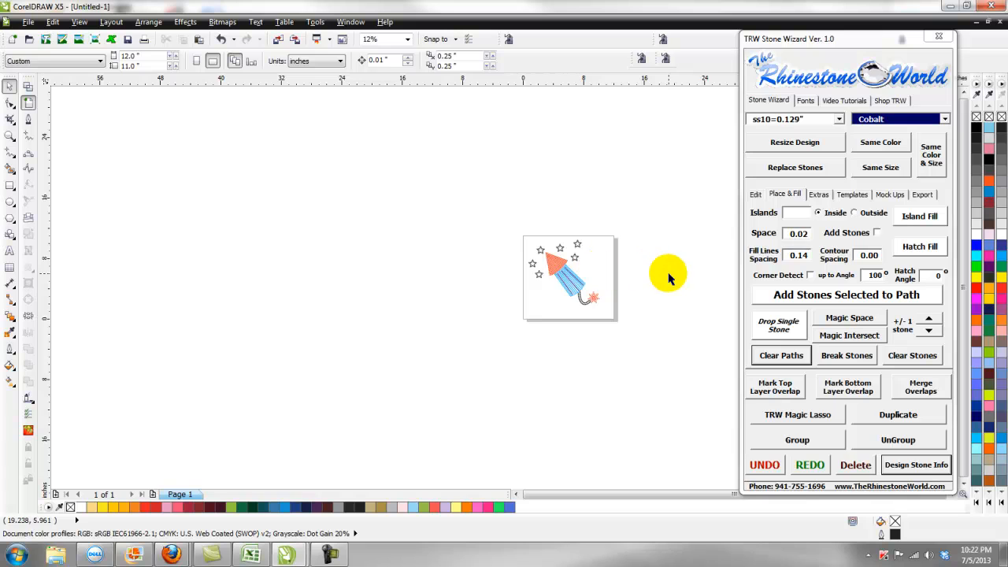
{"action": "left_click_drag", "start_coordinate": [667, 203], "coordinate": [441, 355]}
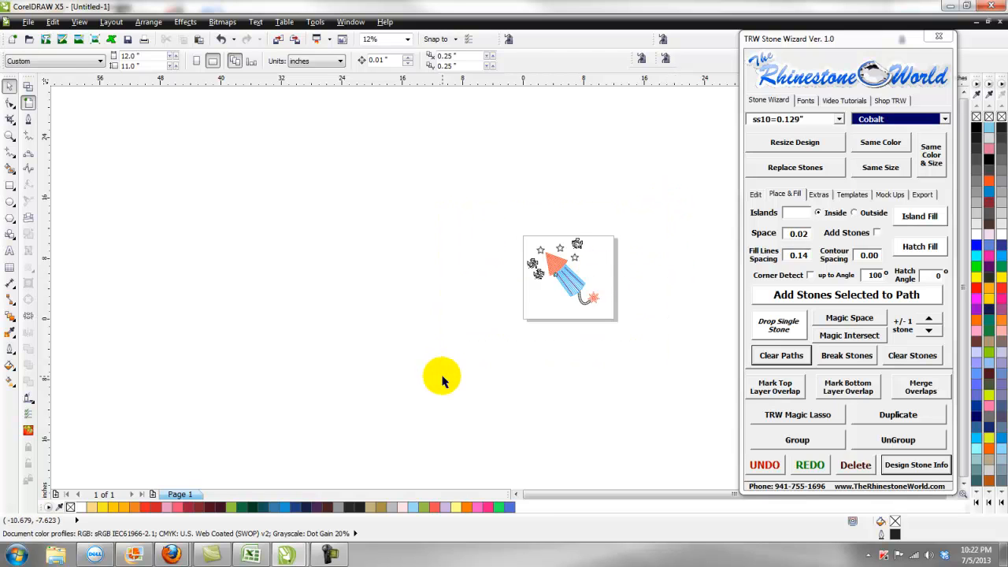
{"action": "left_click", "coordinate": [626, 310]}
{"action": "scroll", "coordinate": [626, 310], "scroll_direction": "up", "scroll_amount": 2}
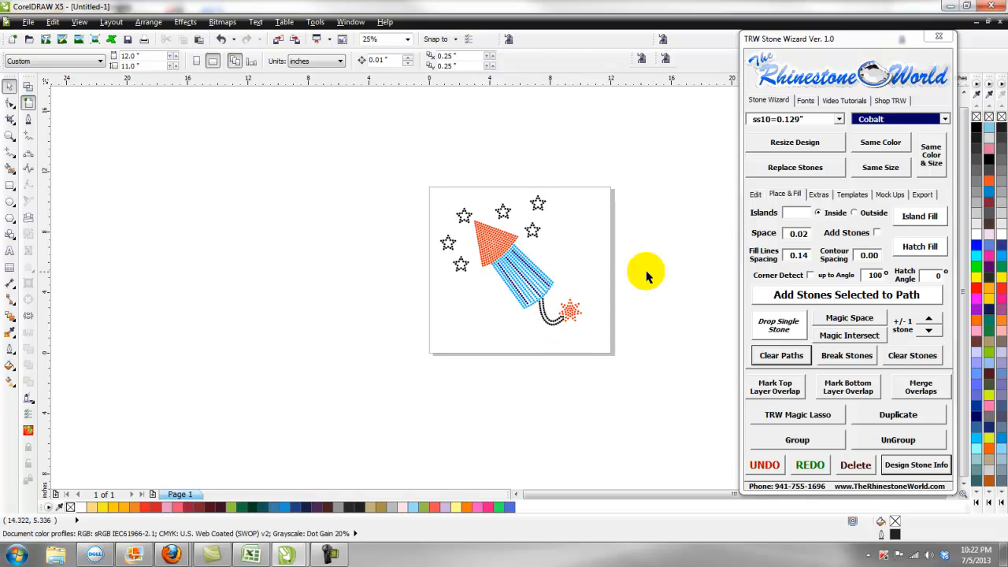
- Create TRW Magic Templates from the entire rocket design
{"action": "left_click_drag", "start_coordinate": [651, 142], "coordinate": [359, 386]}
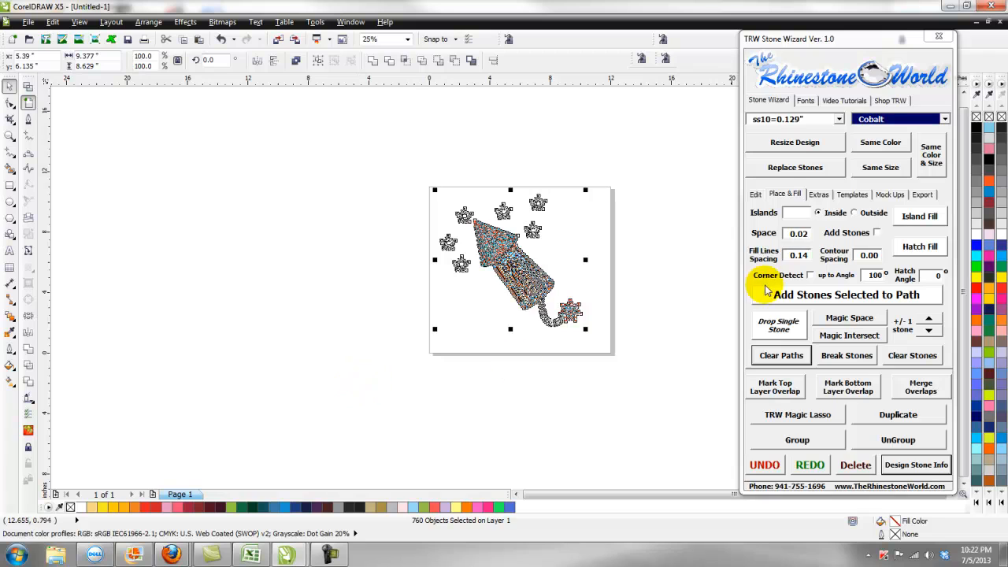
{"action": "left_click", "coordinate": [854, 194]}
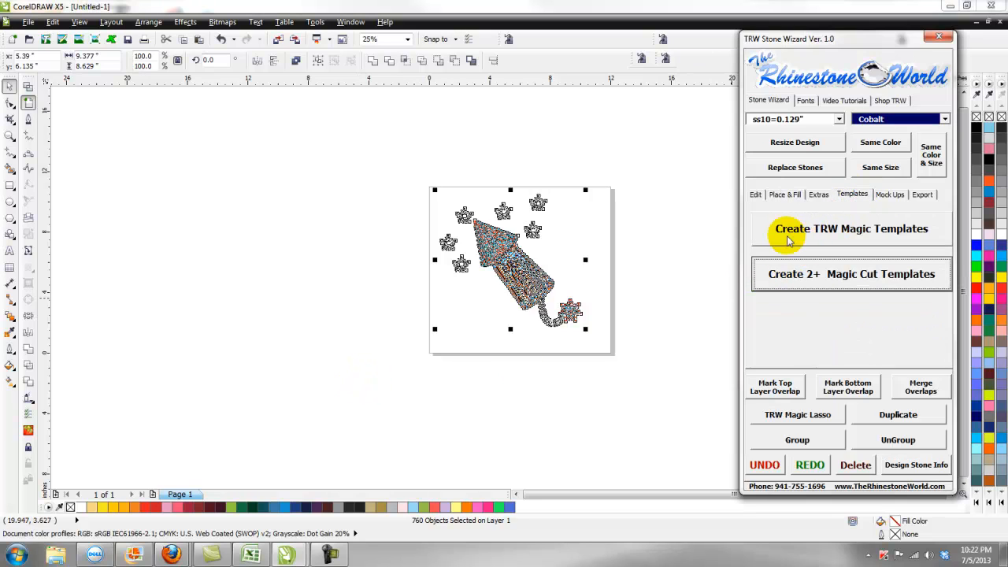
{"action": "left_click", "coordinate": [888, 230]}
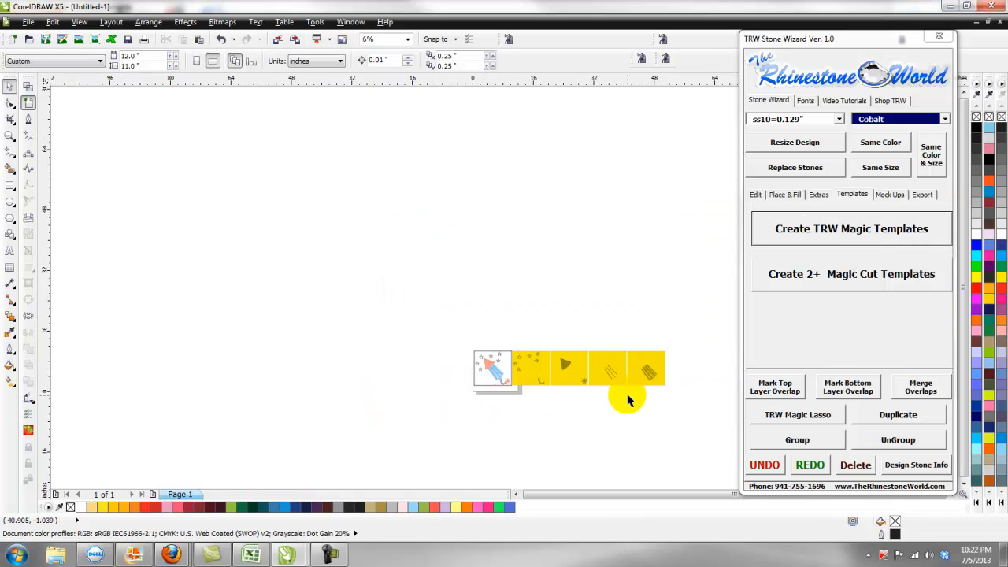
- Move the stripe and rocket body templates beneath the first two templates to form a two-by-two block
{"action": "left_click", "coordinate": [627, 400]}
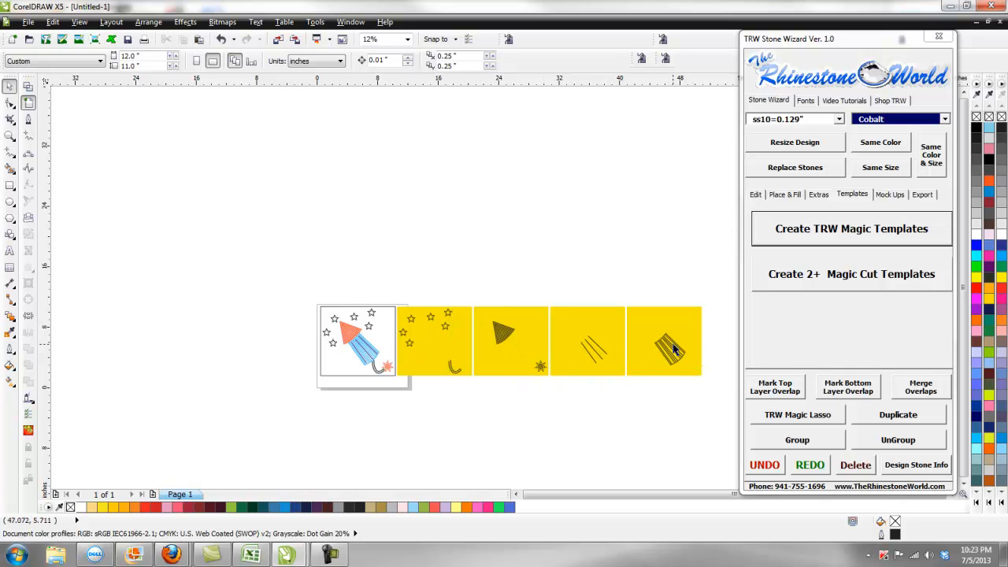
{"action": "left_click", "coordinate": [627, 289]}
{"action": "left_click_drag", "start_coordinate": [713, 292], "coordinate": [451, 420]}
{"action": "left_click", "coordinate": [587, 402]}
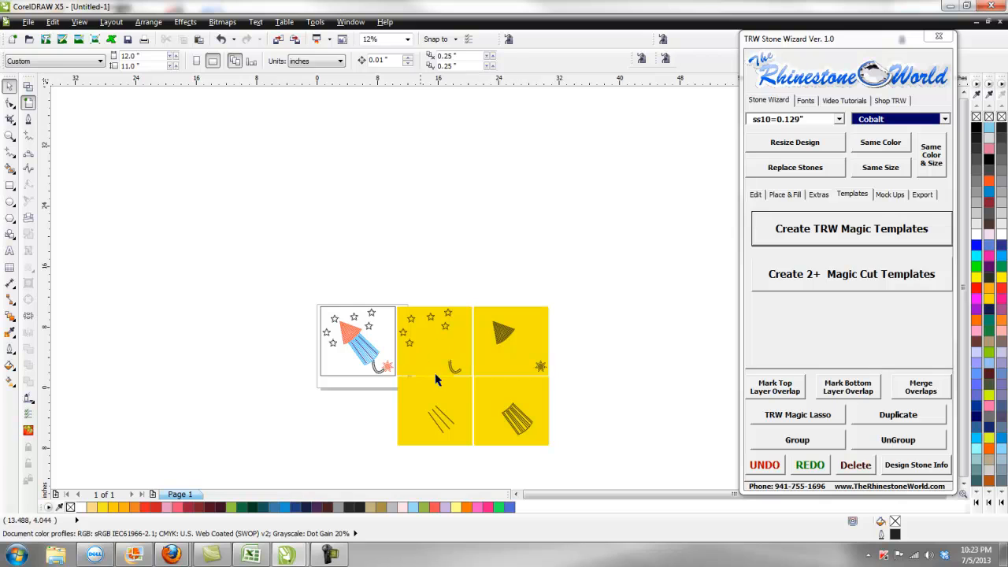
- Inspect the two-by-two template block and the stripe stones on the rocket body up close
{"action": "left_click", "coordinate": [517, 264]}
{"action": "scroll", "coordinate": [492, 381], "scroll_direction": "down", "scroll_amount": 1}
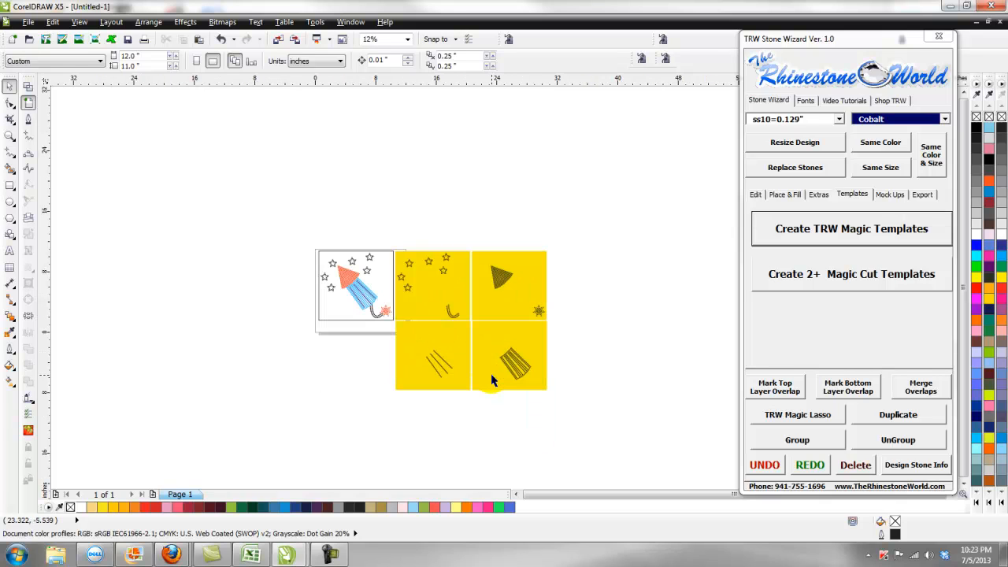
{"action": "scroll", "coordinate": [468, 325], "scroll_direction": "up", "scroll_amount": 1}
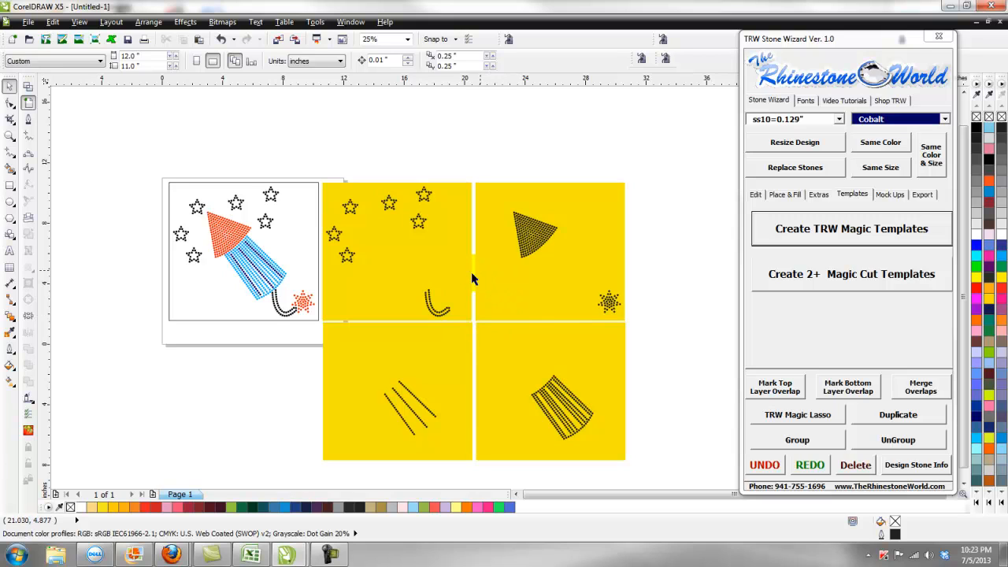
{"action": "left_click", "coordinate": [196, 394]}
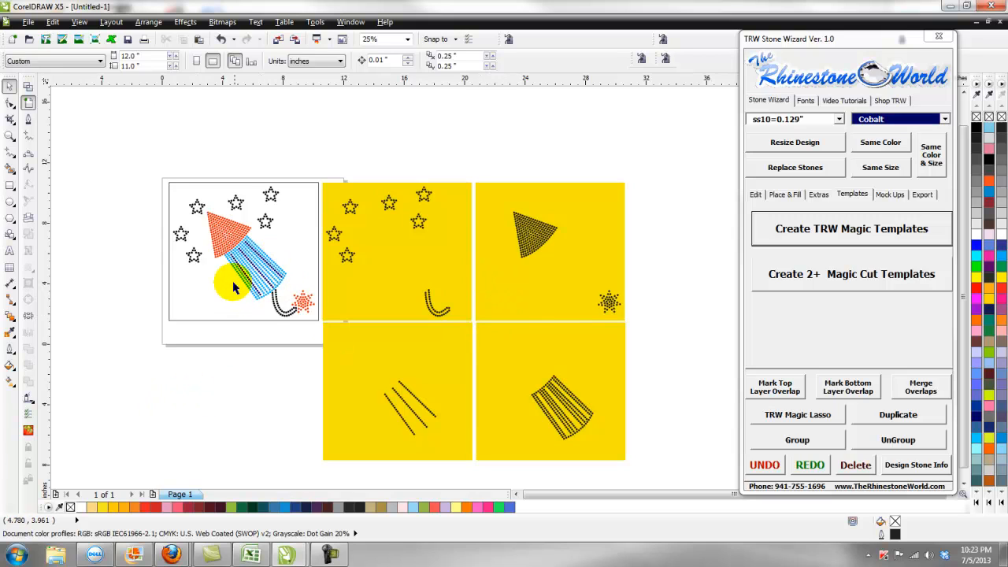
{"action": "scroll", "coordinate": [233, 288], "scroll_direction": "up", "scroll_amount": 1}
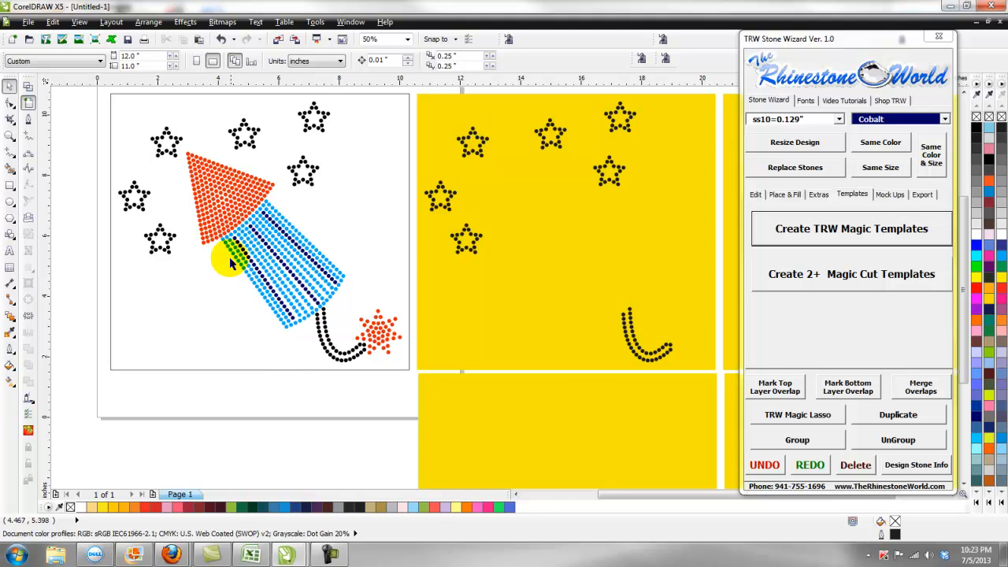
{"action": "scroll", "coordinate": [232, 259], "scroll_direction": "up", "scroll_amount": 2}
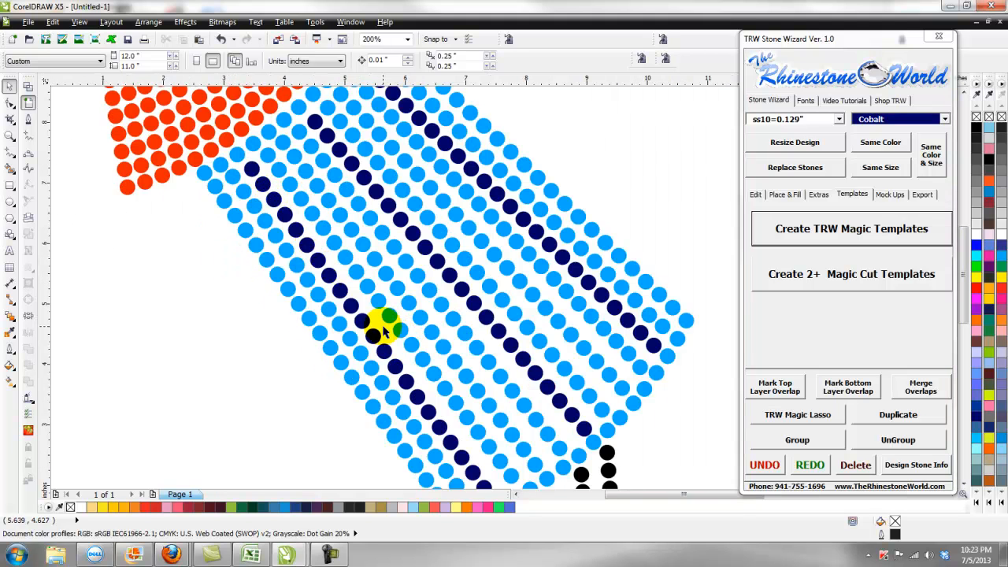
{"action": "scroll", "coordinate": [379, 327], "scroll_direction": "down", "scroll_amount": 3}
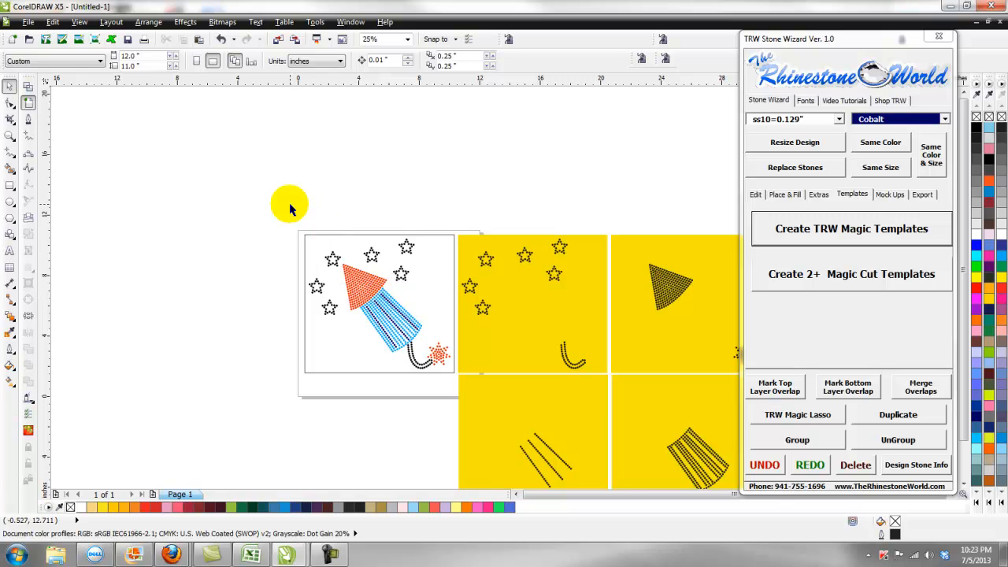
- Switch the drawing to wireframe display and inspect the stone outlines where the rocket cone meets the body
{"action": "left_click_drag", "start_coordinate": [288, 208], "coordinate": [460, 391]}
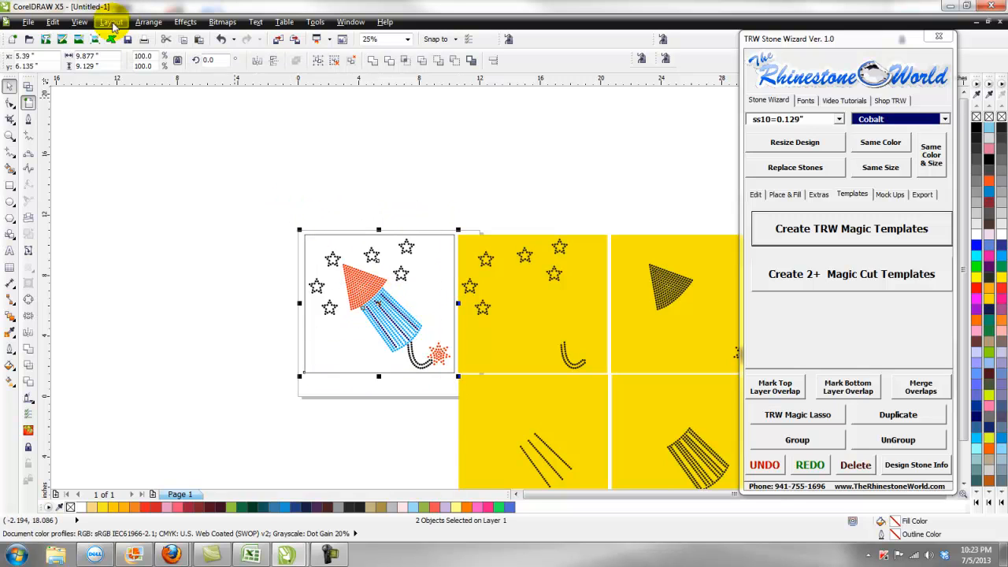
{"action": "left_click", "coordinate": [79, 22]}
{"action": "left_click", "coordinate": [99, 50]}
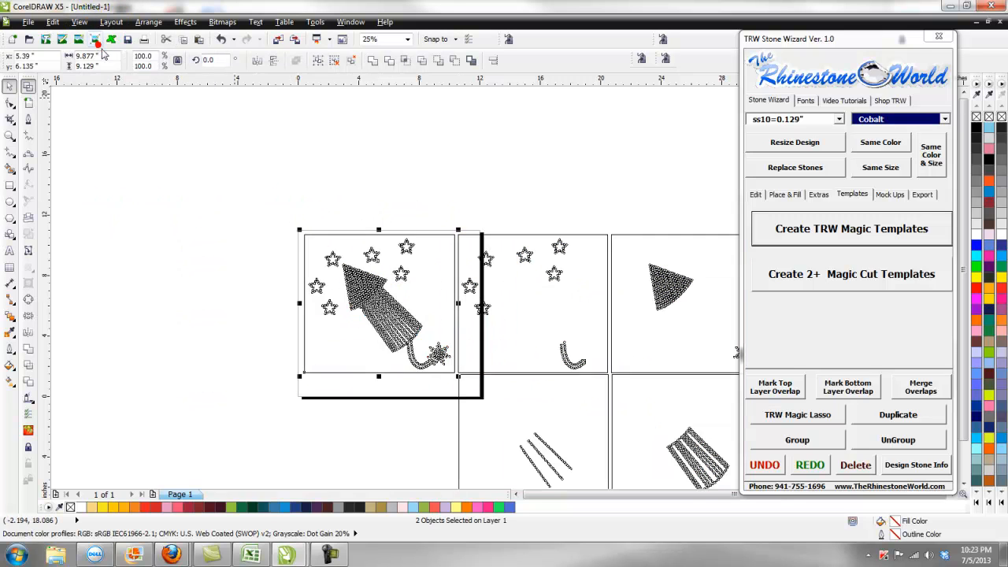
{"action": "left_click", "coordinate": [281, 162]}
{"action": "scroll", "coordinate": [367, 304], "scroll_direction": "up", "scroll_amount": 3}
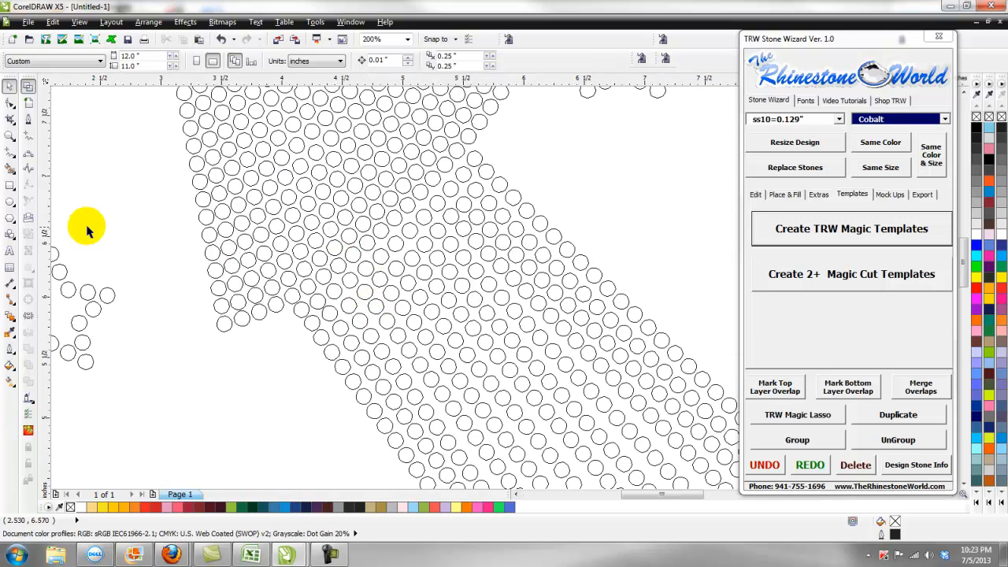
- Trace a trial freehand curve about 1.57 by 0.86 inches along the rocket cone's lower edge and discard it
{"action": "left_click", "coordinate": [11, 154]}
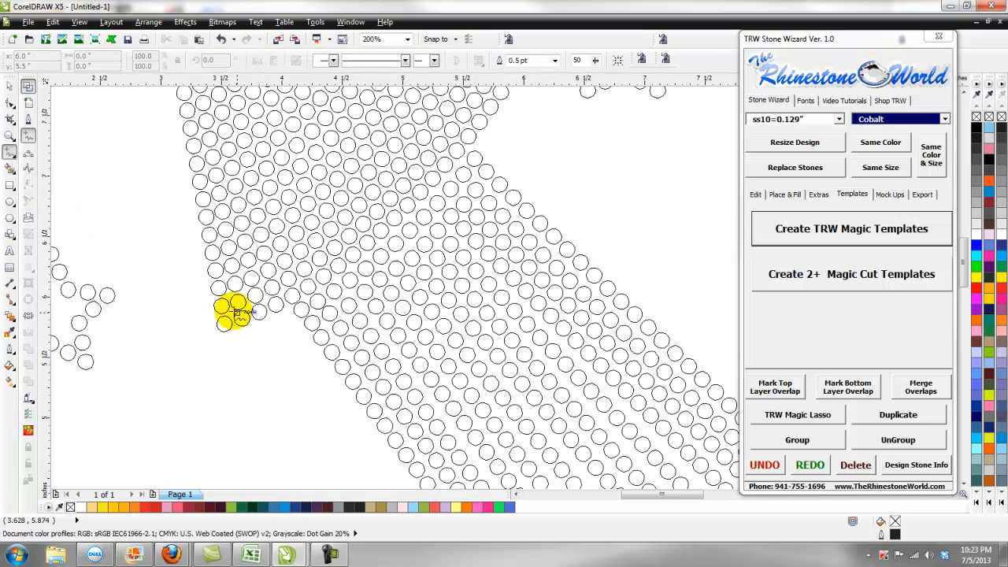
{"action": "mouse_move", "coordinate": [209, 328]}
{"action": "left_mouse_down"}
{"action": "mouse_move", "coordinate": [344, 279]}
{"action": "mouse_move", "coordinate": [401, 219]}
{"action": "left_mouse_up"}
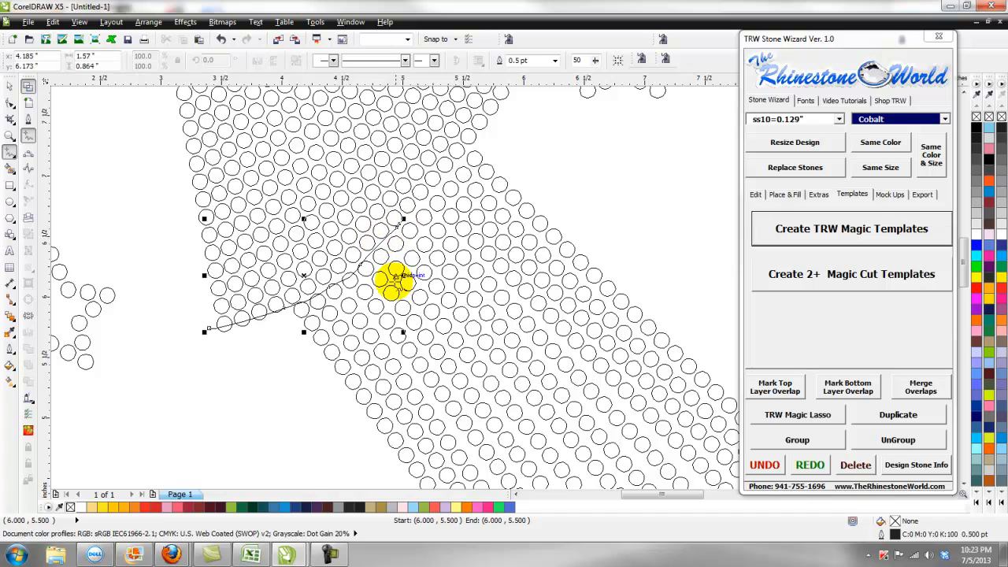
{"action": "left_click", "coordinate": [9, 85]}
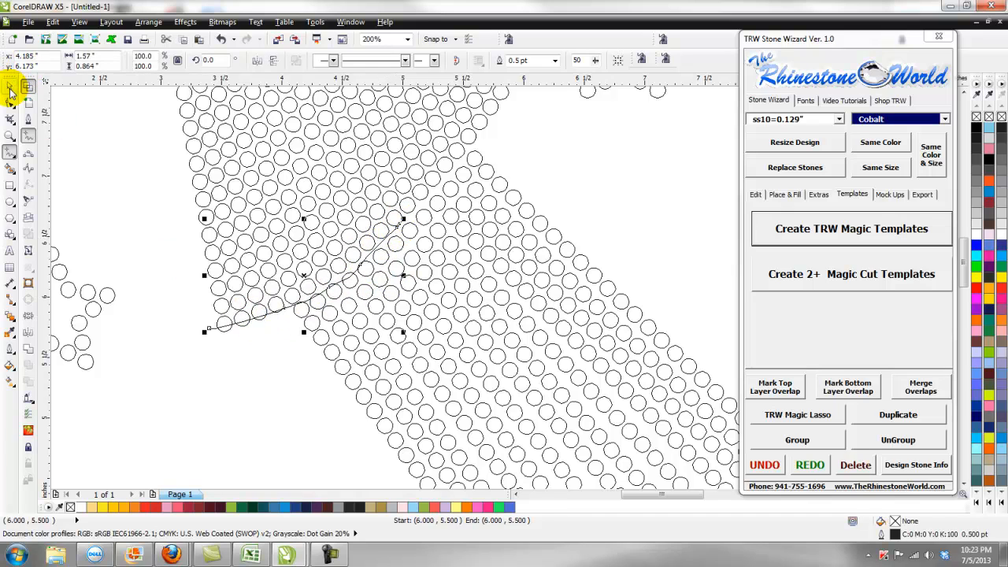
{"action": "left_click_drag", "start_coordinate": [209, 330], "coordinate": [187, 371]}
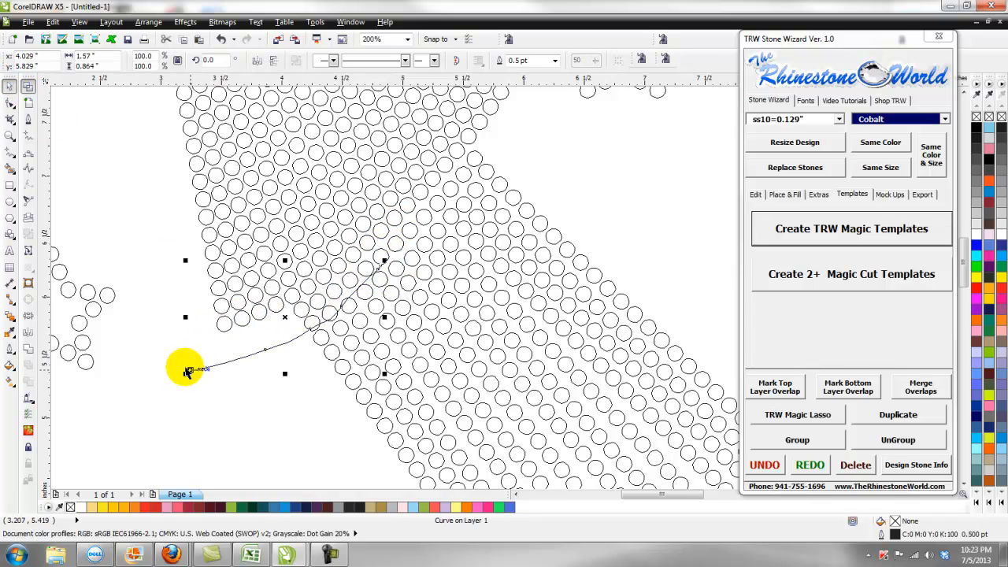
{"action": "key", "text": "Delete"}
{"action": "left_click", "coordinate": [209, 374]}
- Review the whole design beside its four templates in wireframe and clear the selection
{"action": "scroll", "coordinate": [447, 297], "scroll_direction": "down", "scroll_amount": 3}
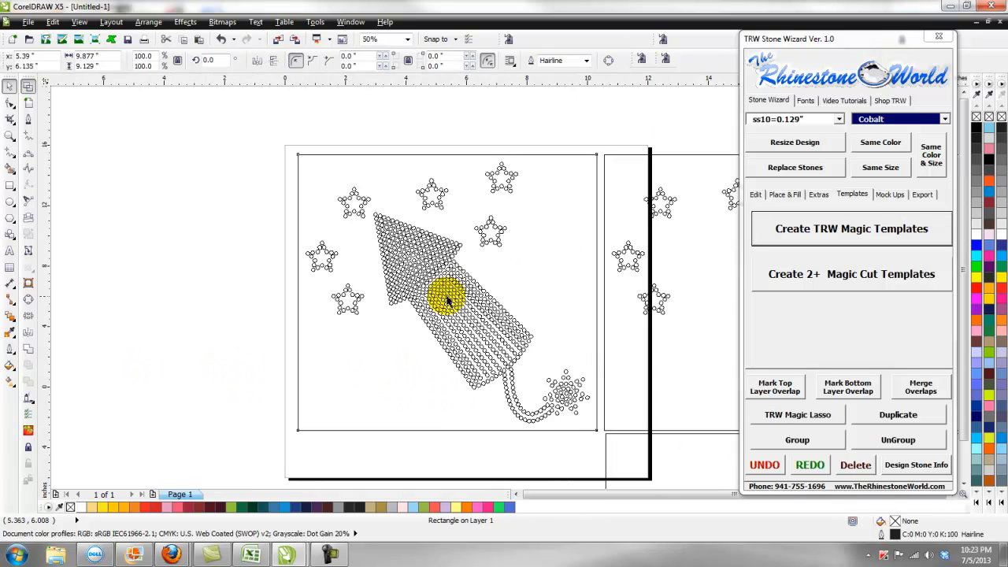
{"action": "scroll", "coordinate": [457, 309], "scroll_direction": "down", "scroll_amount": 1}
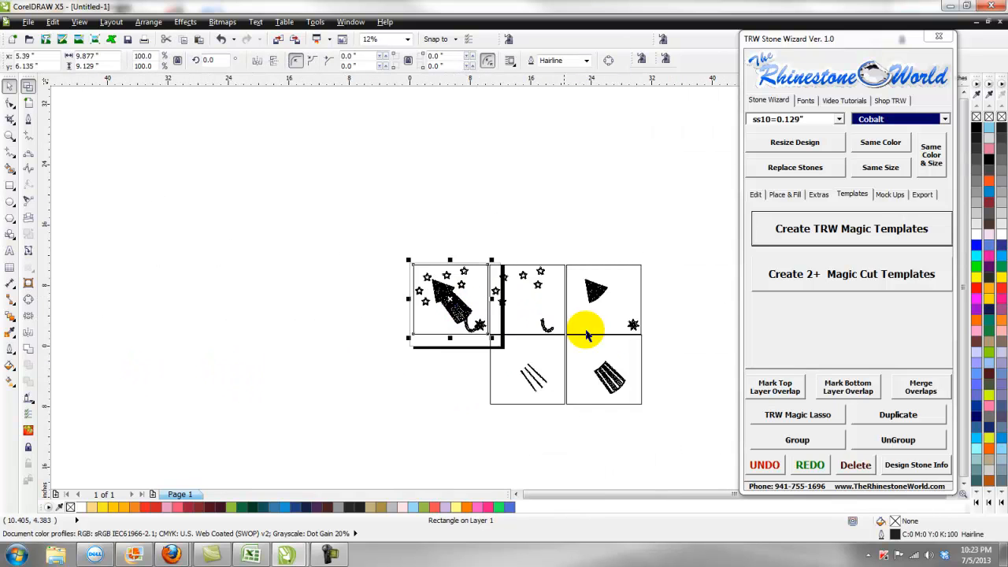
{"action": "scroll", "coordinate": [607, 338], "scroll_direction": "up", "scroll_amount": 1}
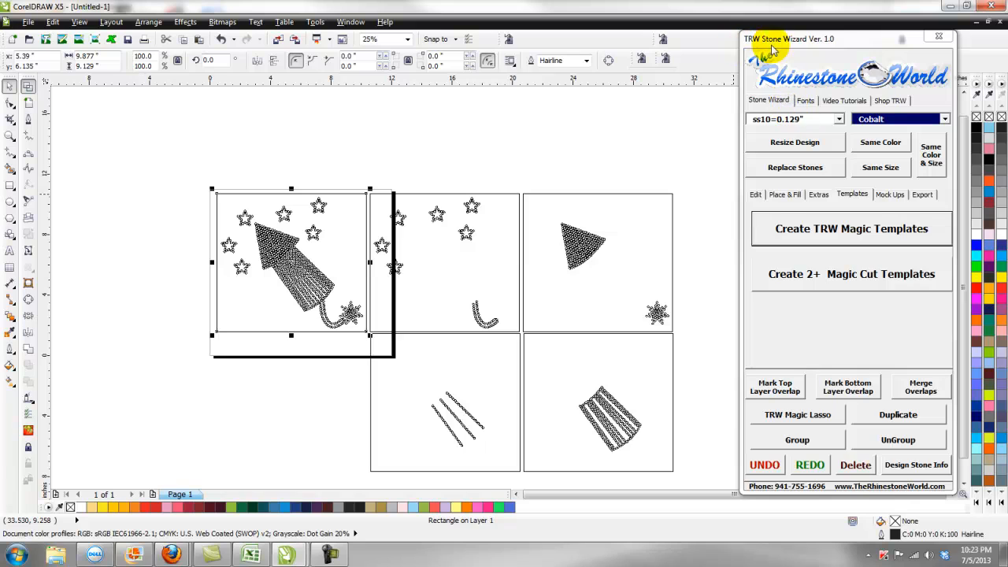
{"action": "left_click", "coordinate": [596, 149]}
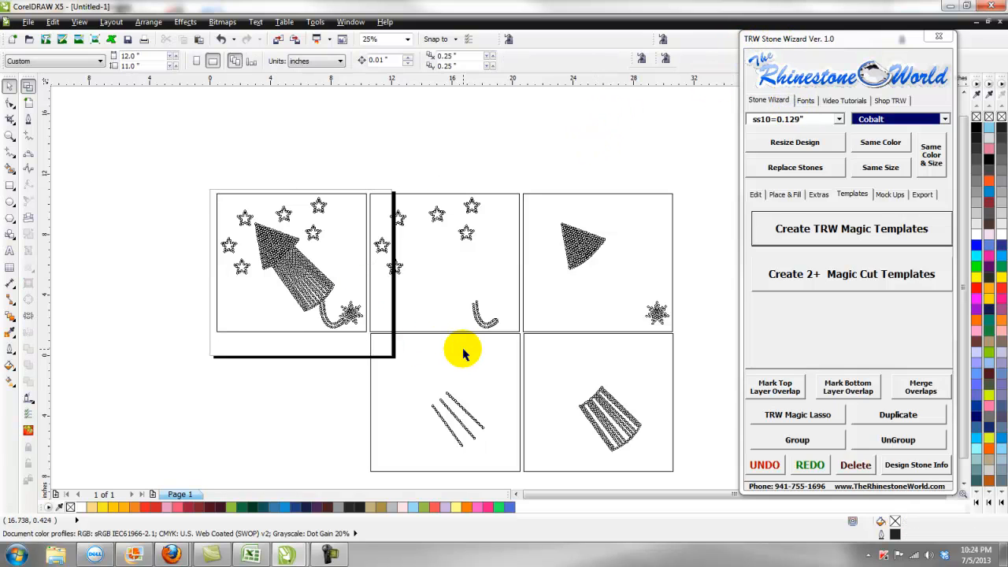